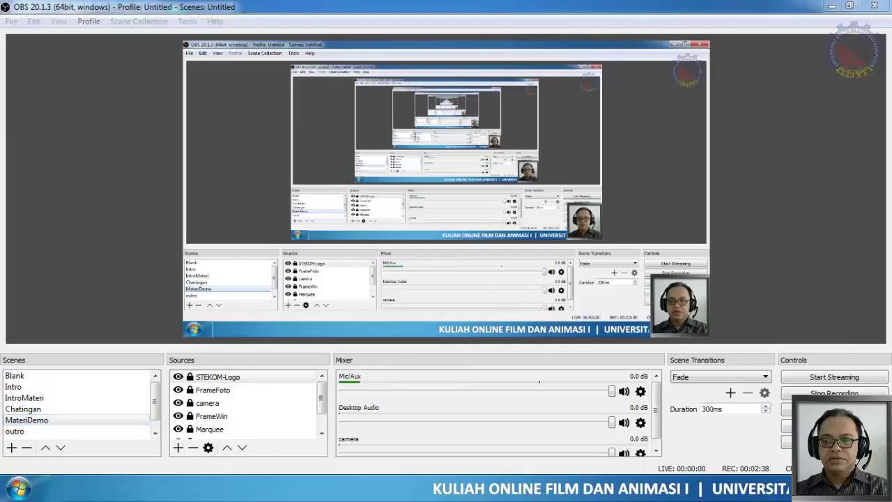
Switch to the file manager and open the Track Matte folder on Data (D:), inside #- Kuliah -# and FA1
key(alt+Tab)
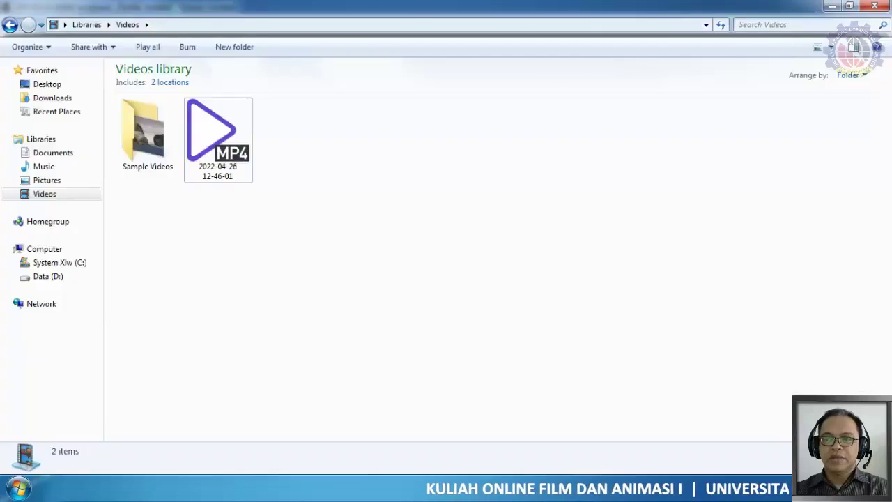
click(47, 276)
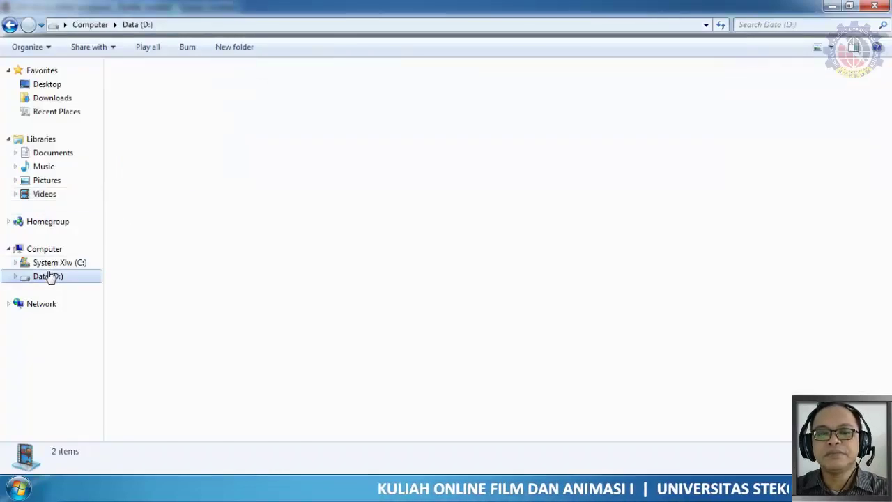
double_click(148, 91)
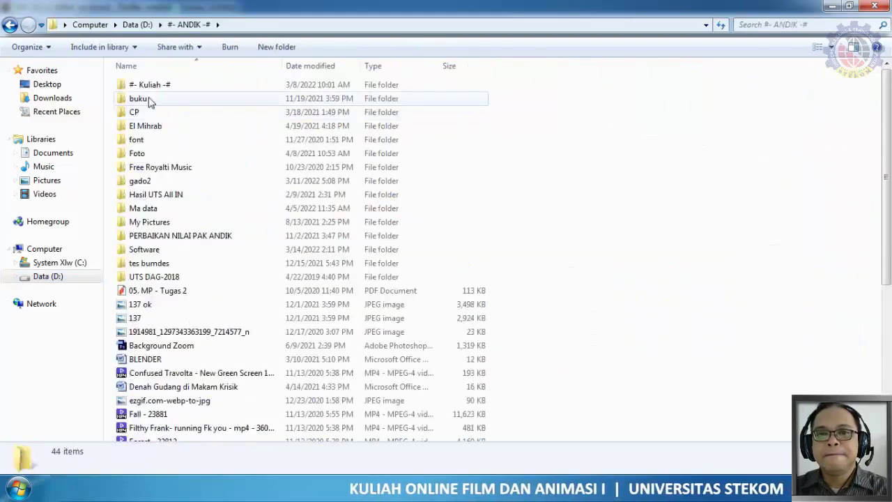
double_click(148, 84)
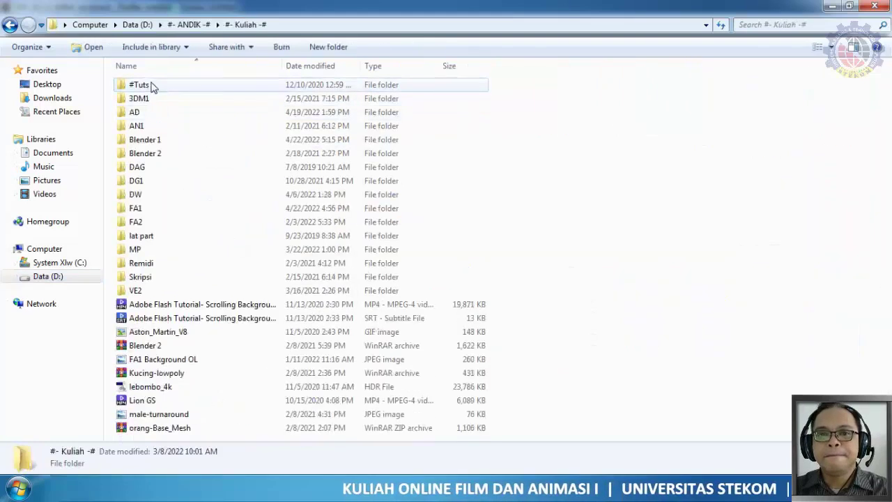
double_click(137, 211)
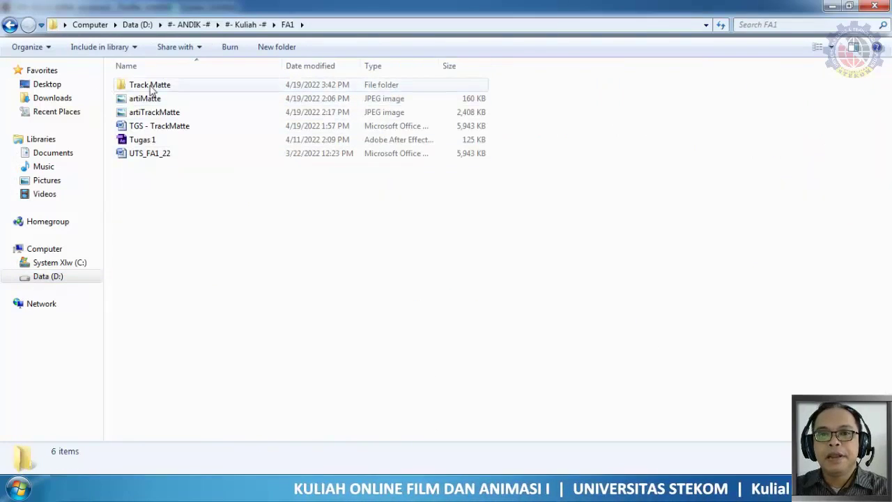
click(151, 89)
double_click(151, 89)
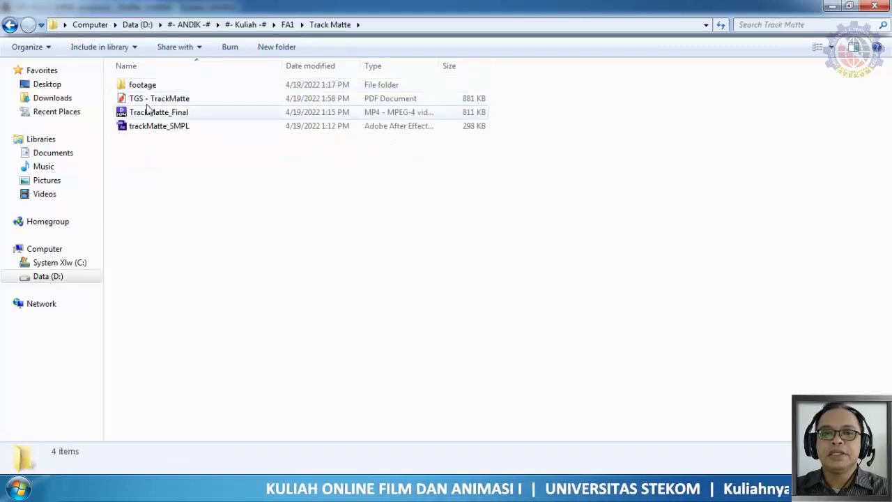
Play the TrackMatte_Final video to preview the finished effect, pausing it and dismissing the player's update notice
click(148, 115)
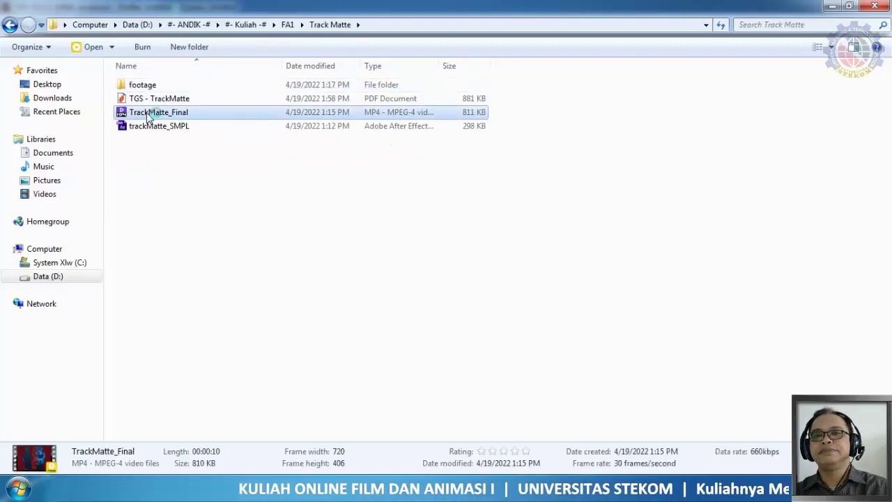
double_click(148, 115)
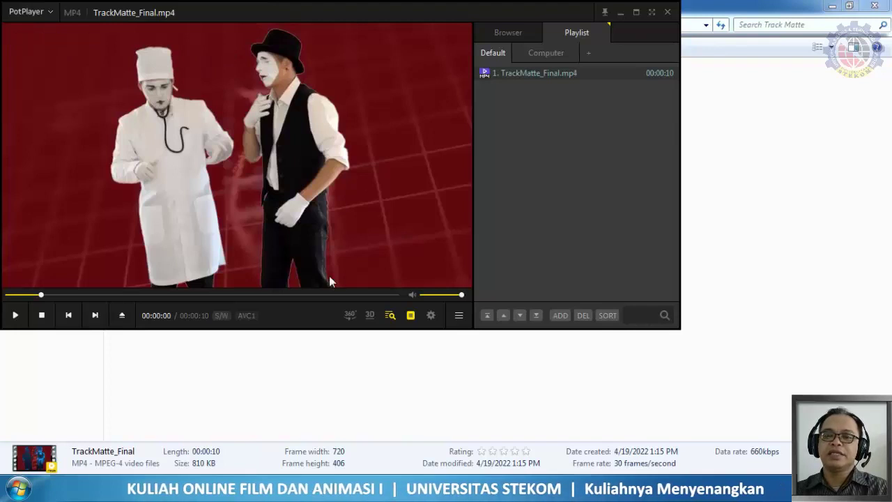
click(329, 217)
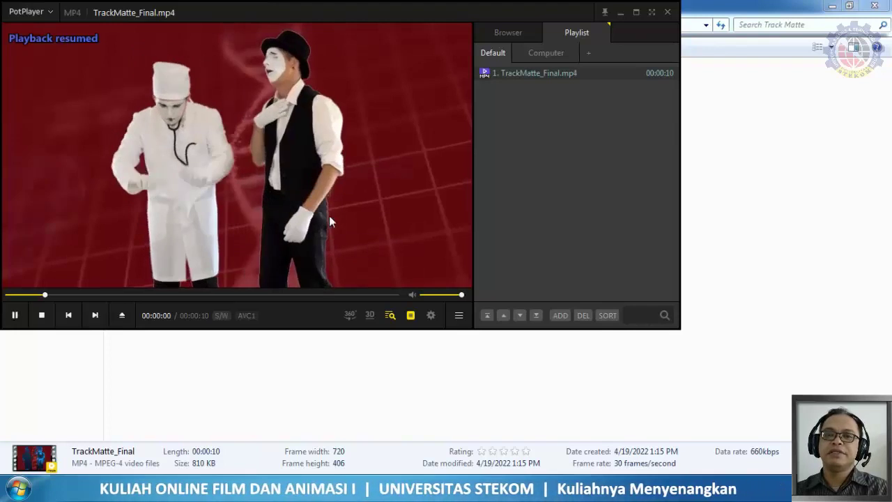
click(254, 173)
click(215, 150)
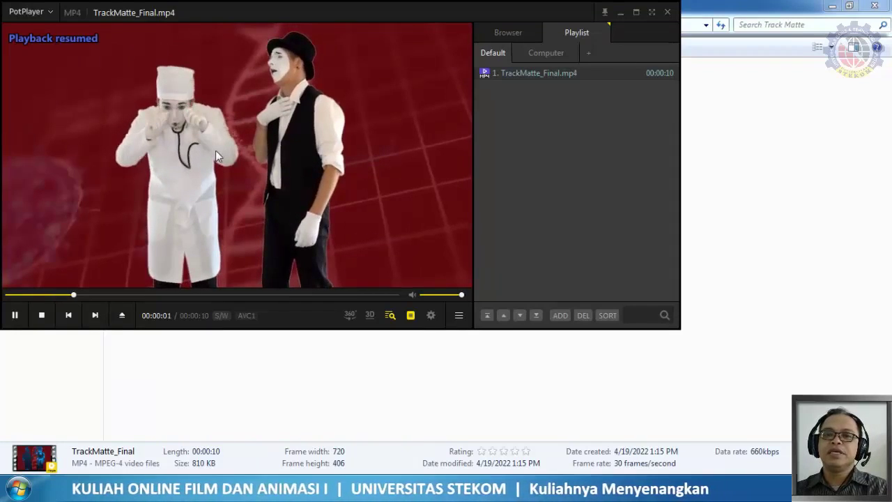
click(220, 151)
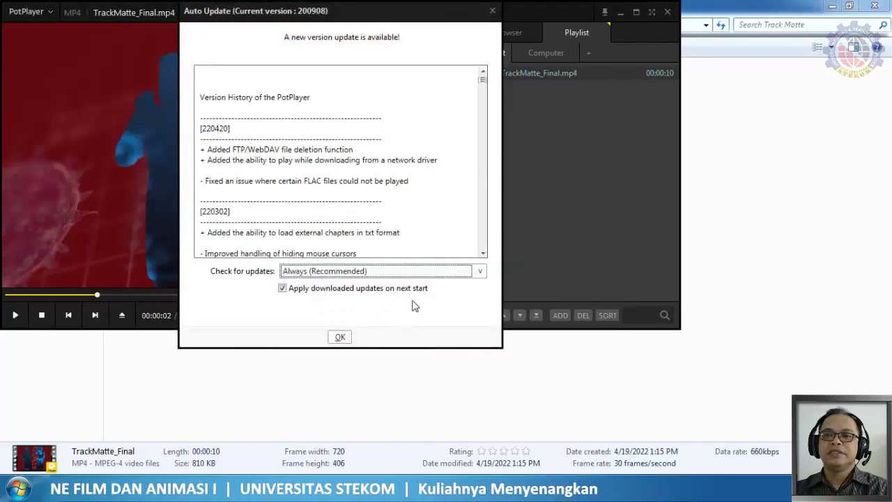
click(494, 10)
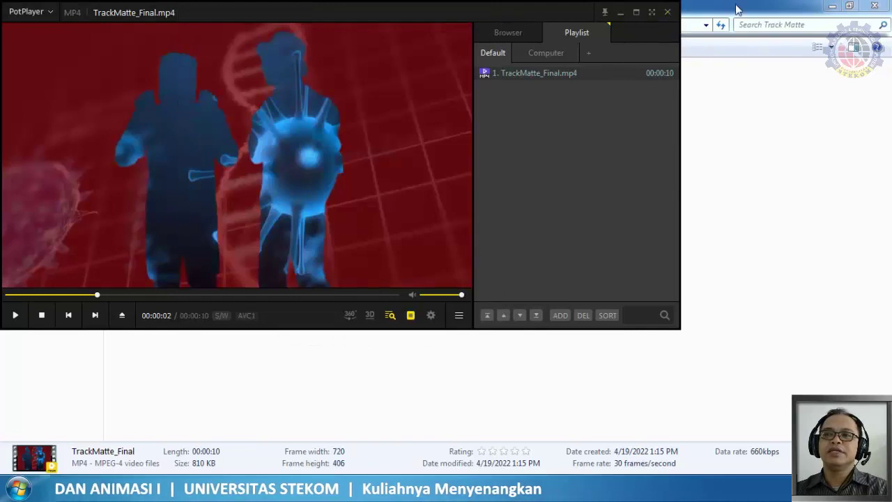
Open the footage folder, add the mixkit green-screen mimes clip to the player's playlist, view it and close the player
click(806, 15)
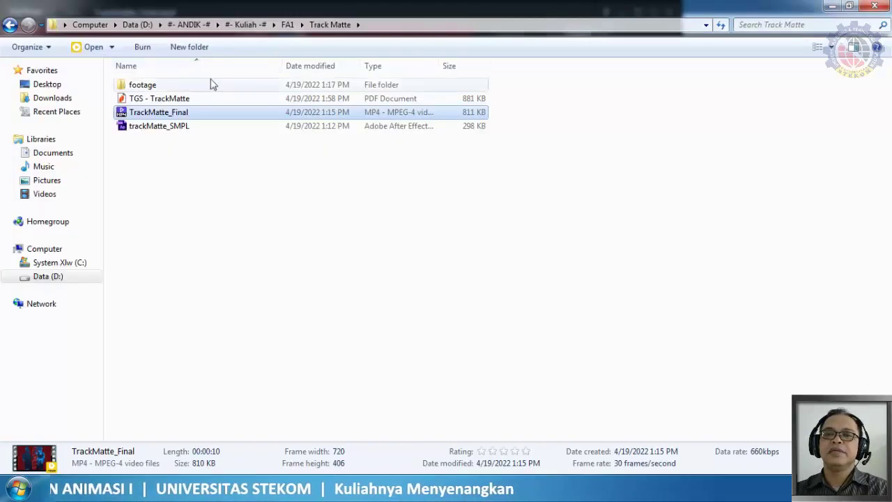
double_click(143, 87)
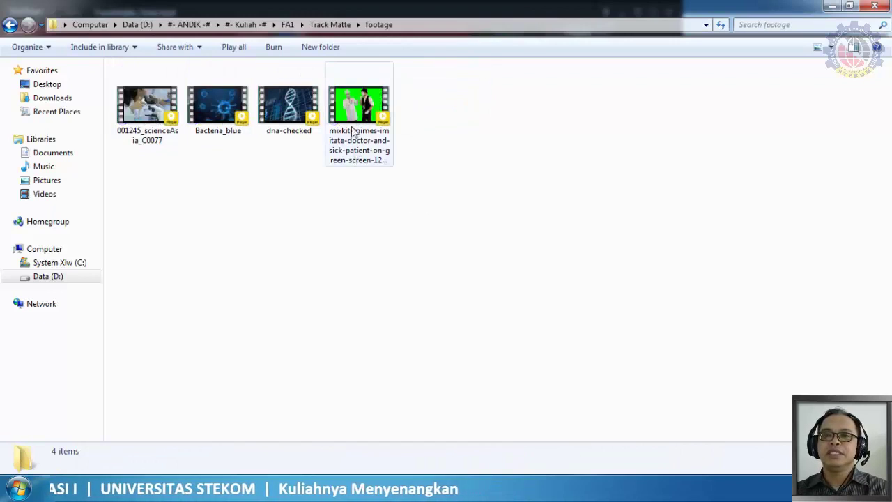
click(362, 102)
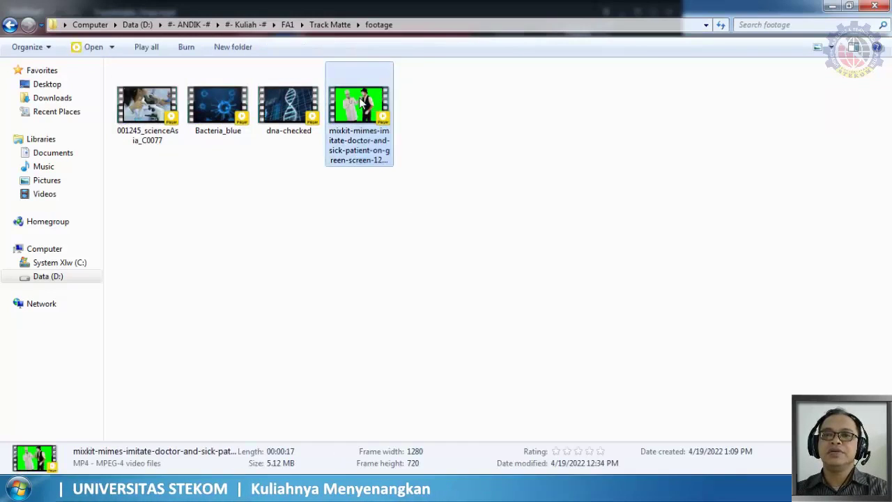
drag(362, 102, 543, 149)
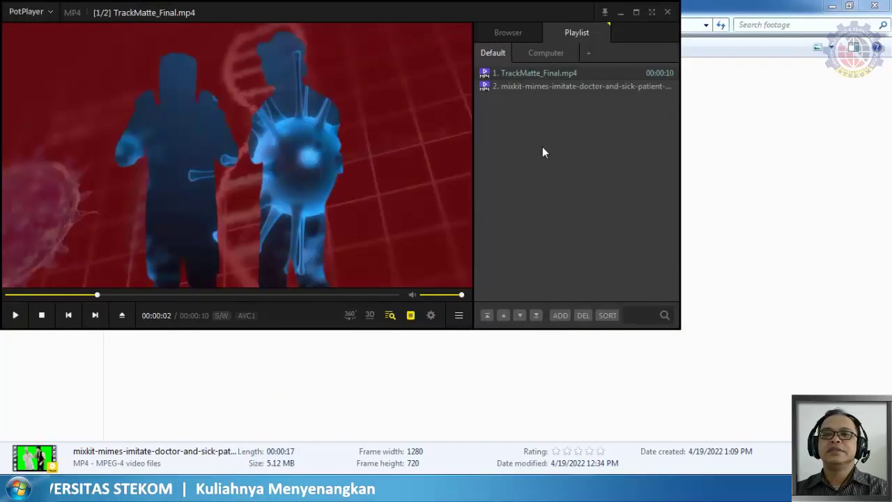
double_click(539, 86)
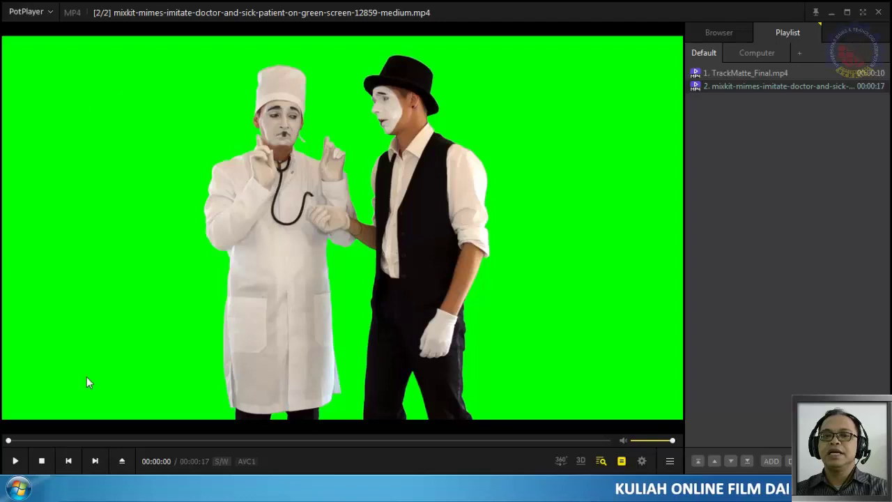
click(879, 14)
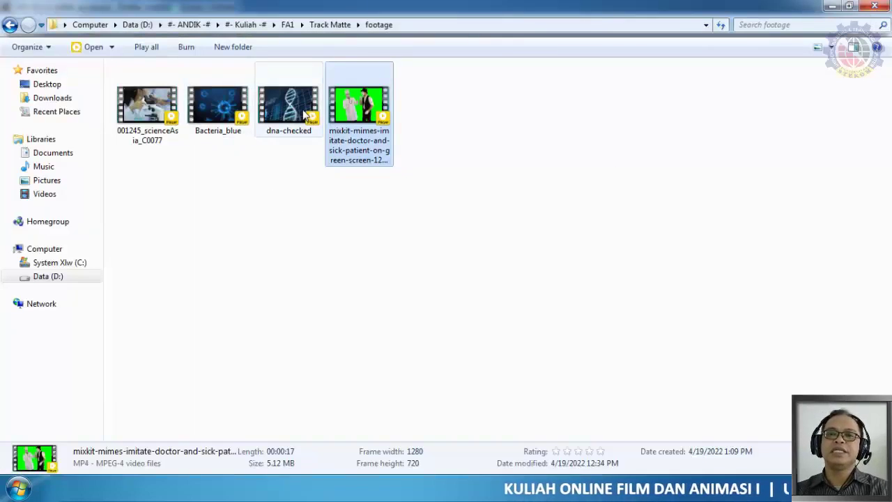
Preview the Bacteria_blue clip from the footage folder, dismissing the update notice, and close the player
double_click(195, 105)
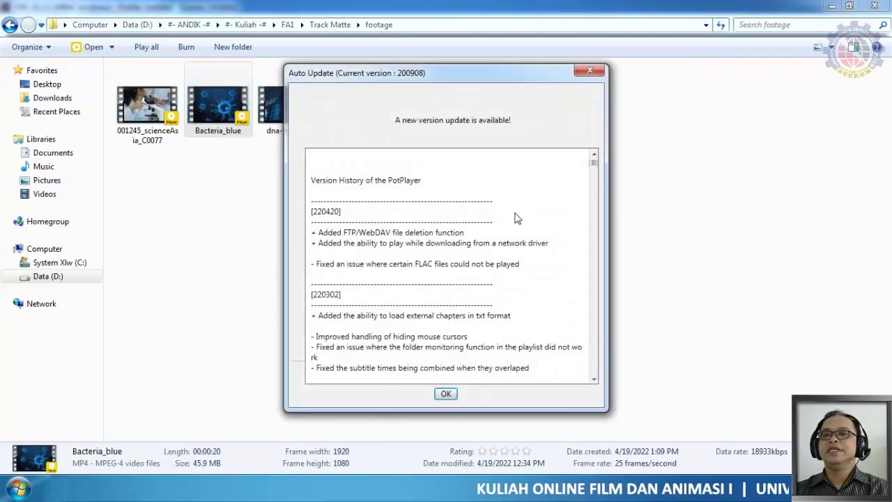
click(590, 69)
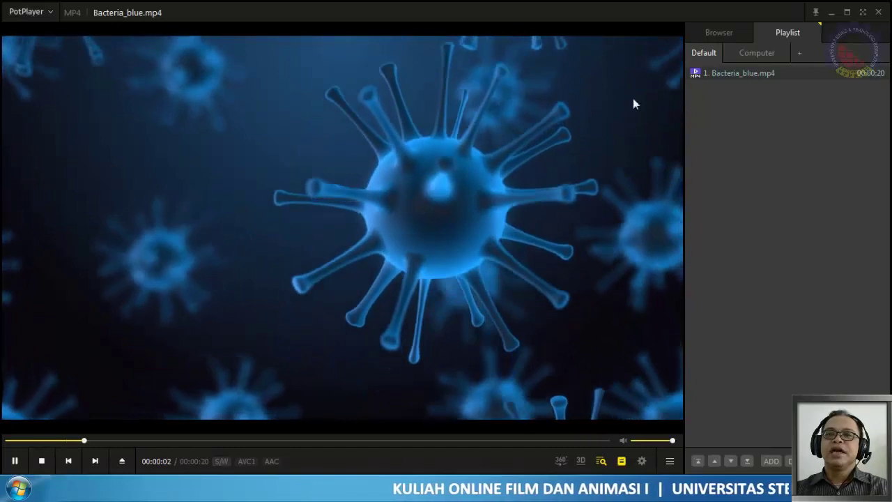
click(879, 12)
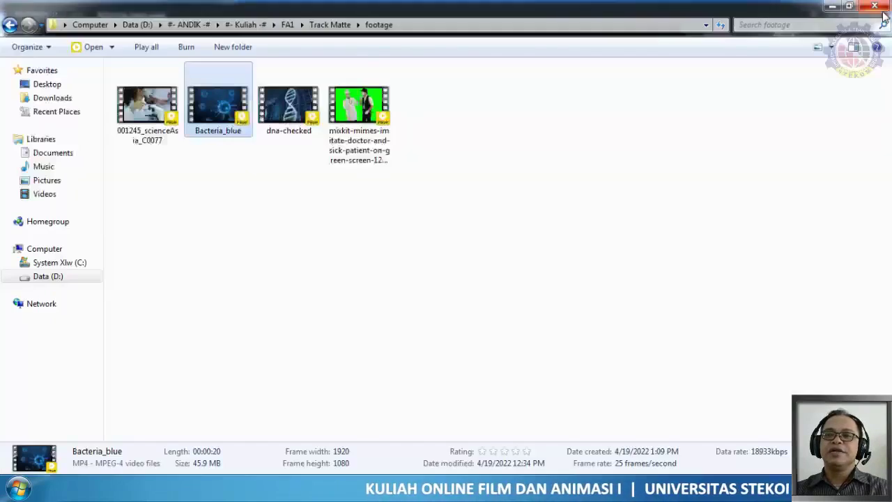
click(274, 143)
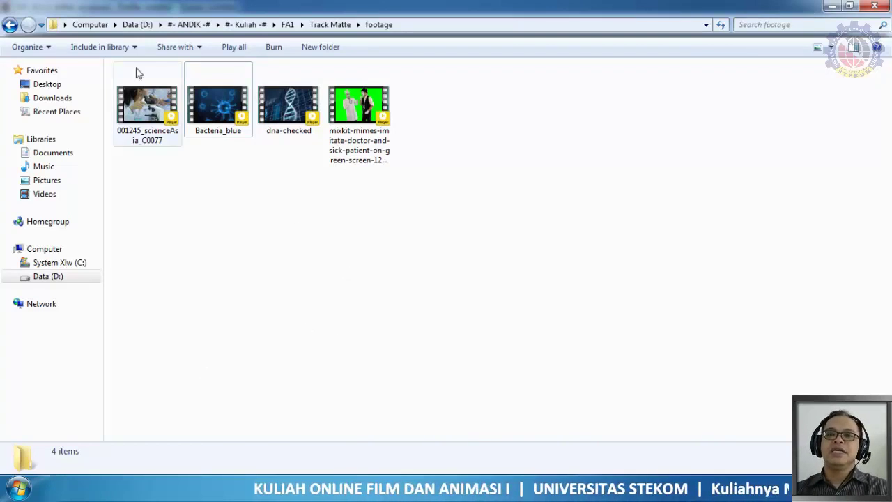
Go back to the Track Matte folder, replay TrackMatte_Final without the update notice, and close the player
click(334, 25)
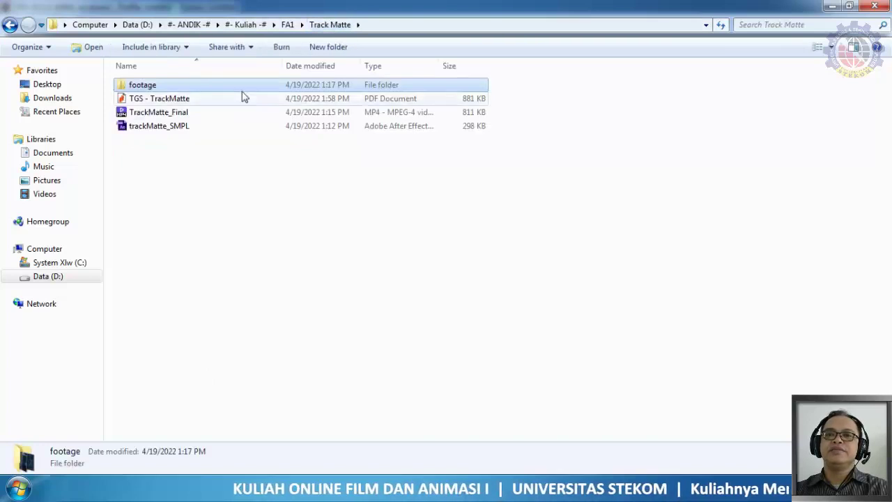
double_click(156, 113)
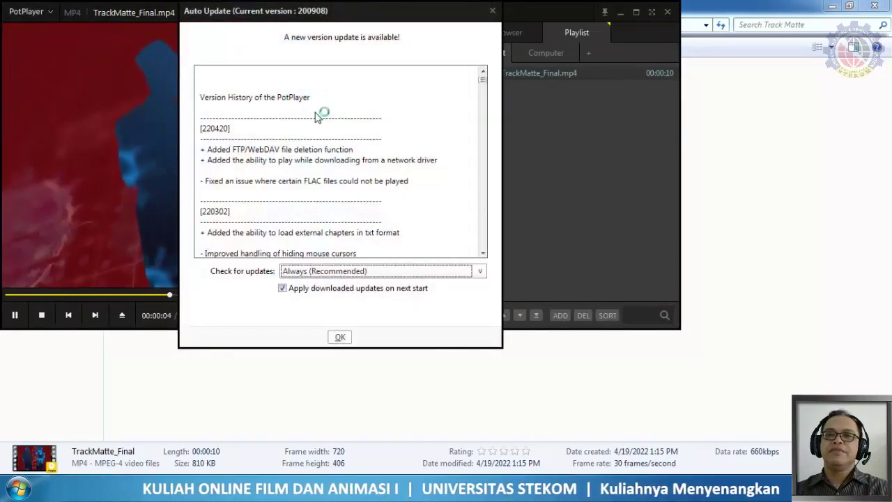
click(488, 13)
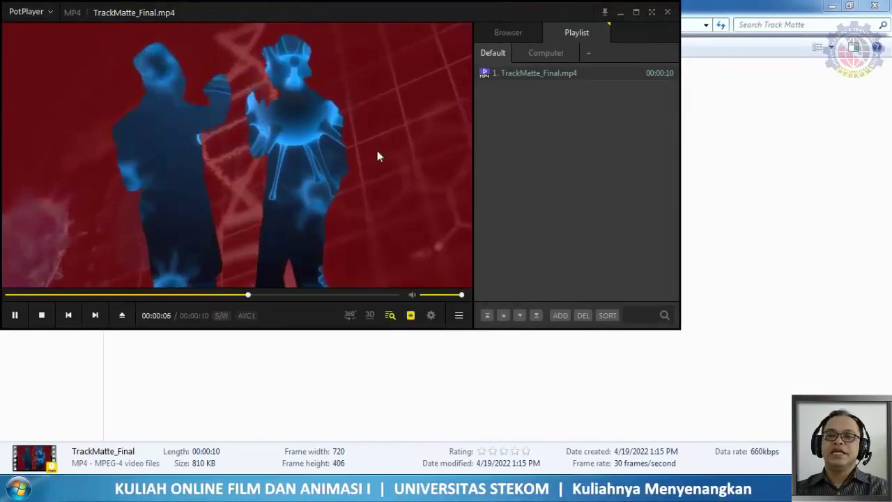
click(668, 12)
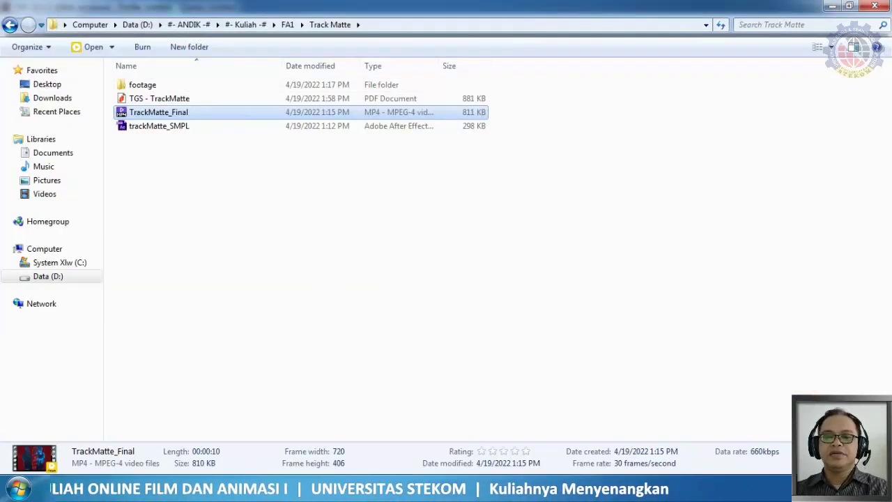
Copy the Track Matte folder from FA1 and paste it into Downloads
mouse_move(220, 488)
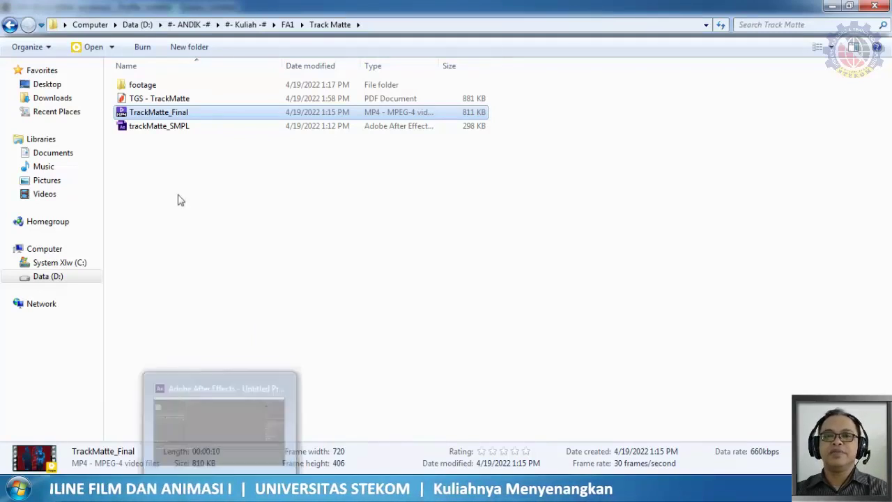
click(287, 25)
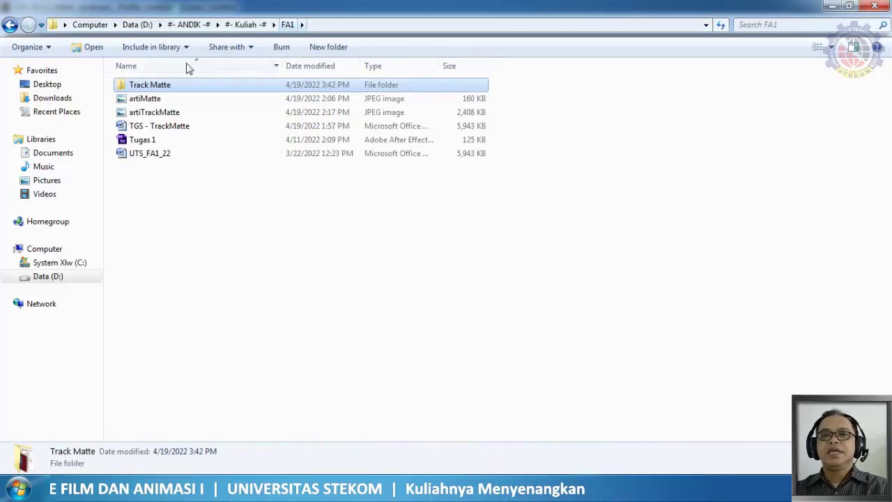
right_click(156, 86)
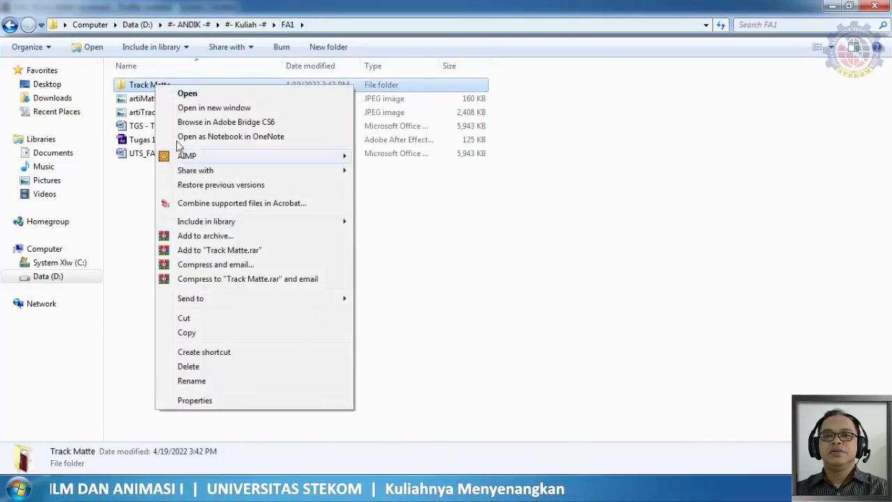
click(179, 333)
click(51, 154)
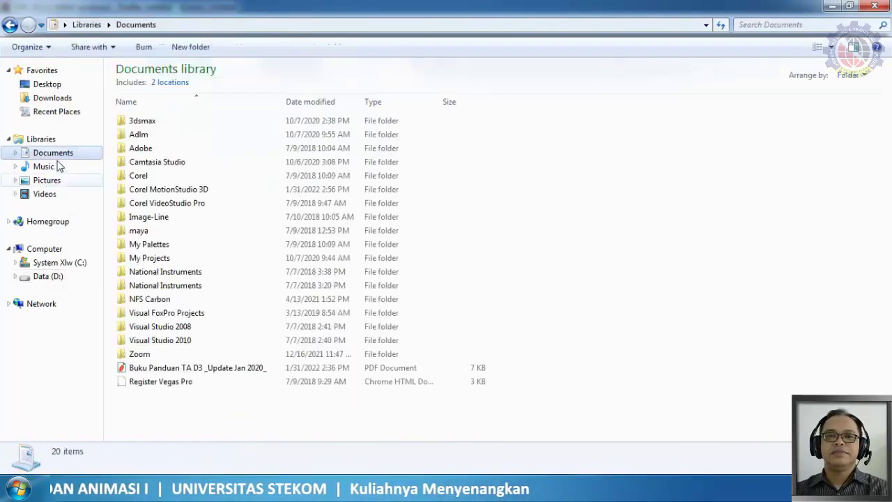
right_click(164, 417)
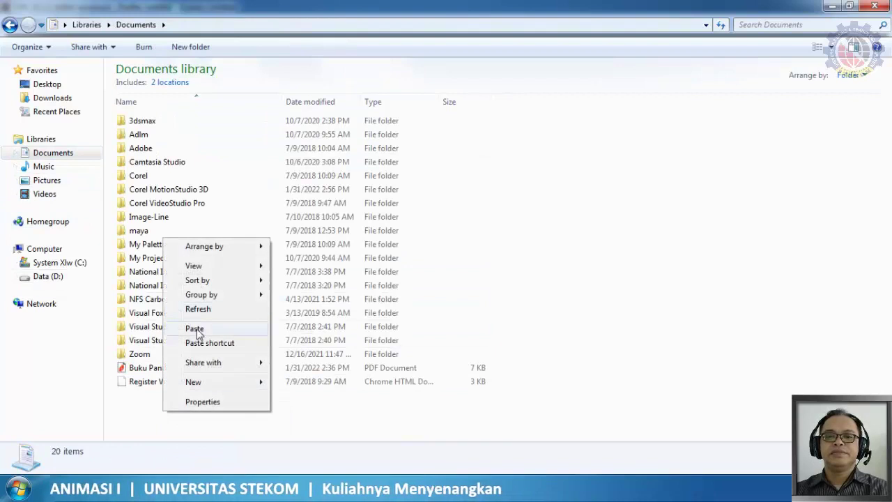
click(52, 98)
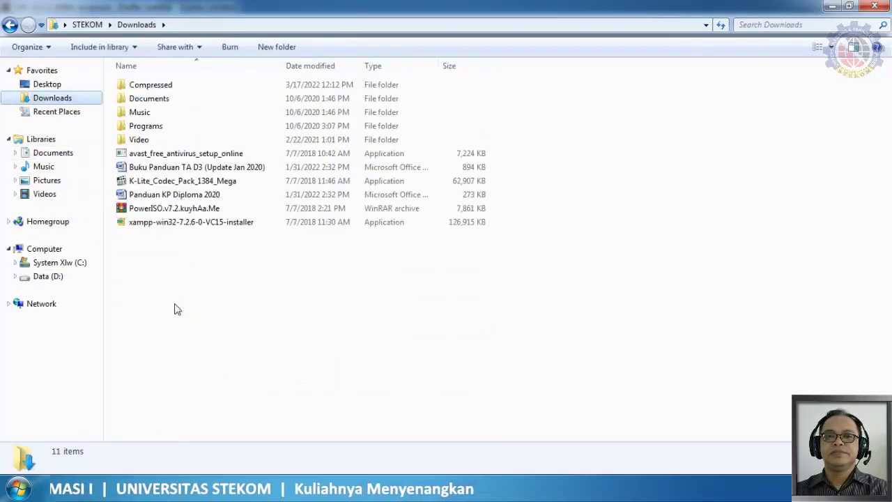
right_click(178, 307)
click(211, 226)
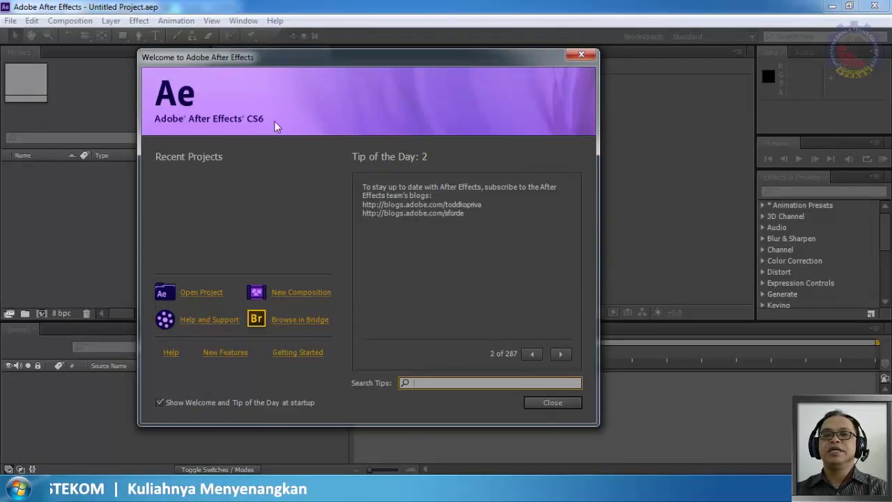
Dismiss the welcome screen and start a new composition with a frame size of 720 × 405 px
click(548, 403)
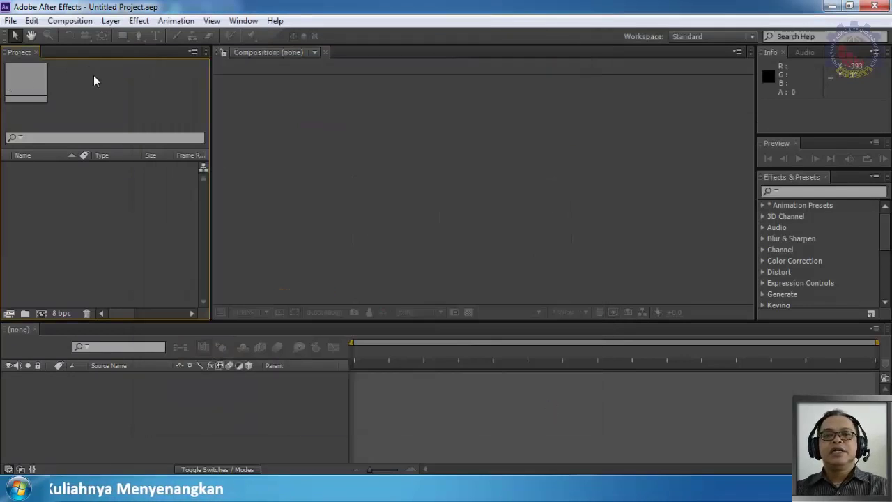
click(69, 20)
click(102, 38)
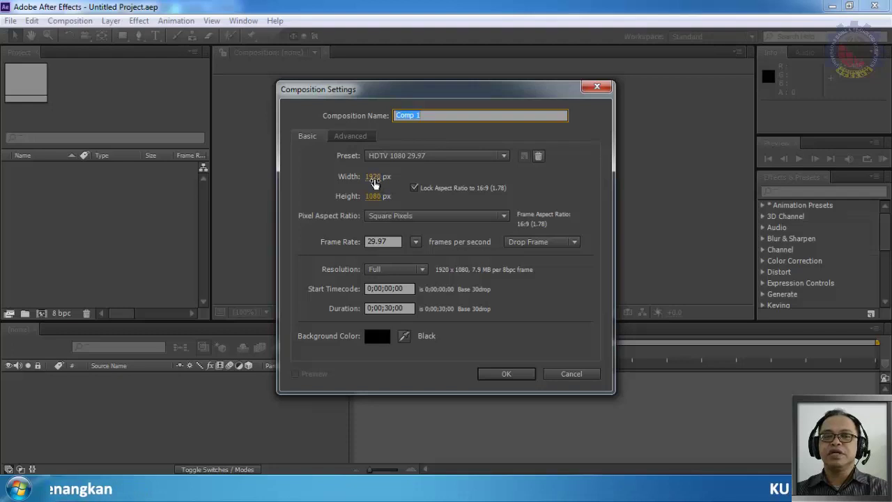
click(374, 180)
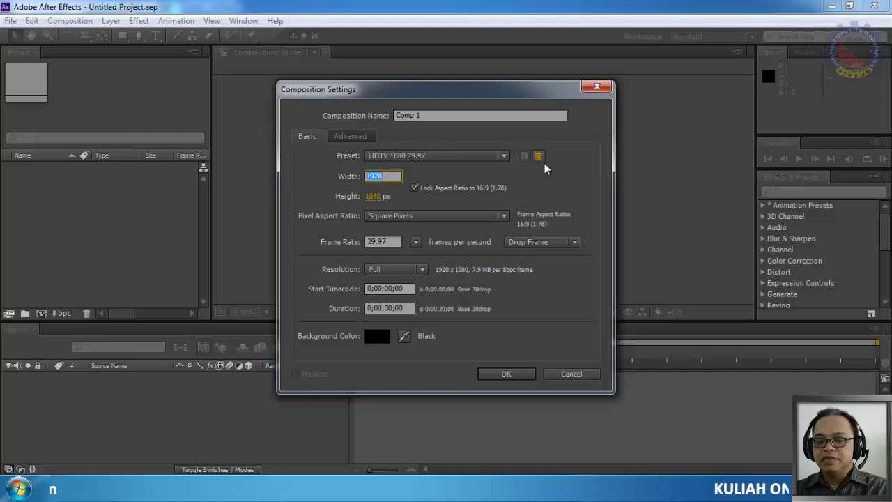
text(720)
key(Tab)
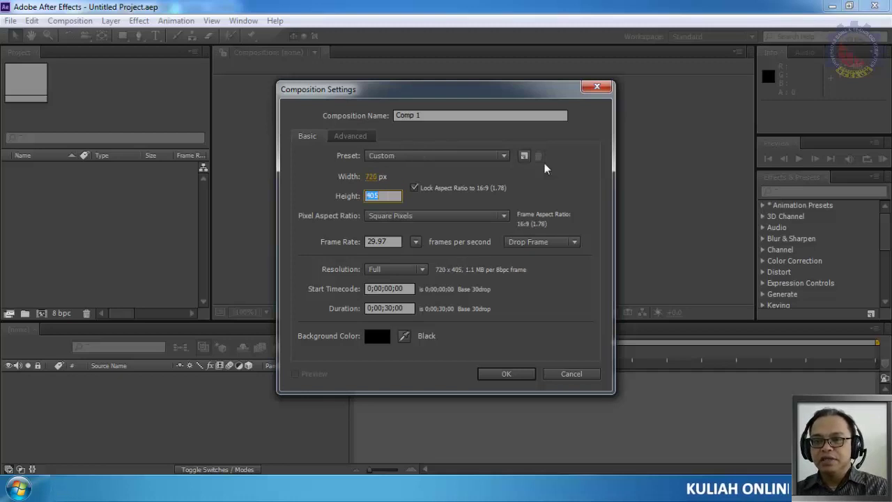
text(40)
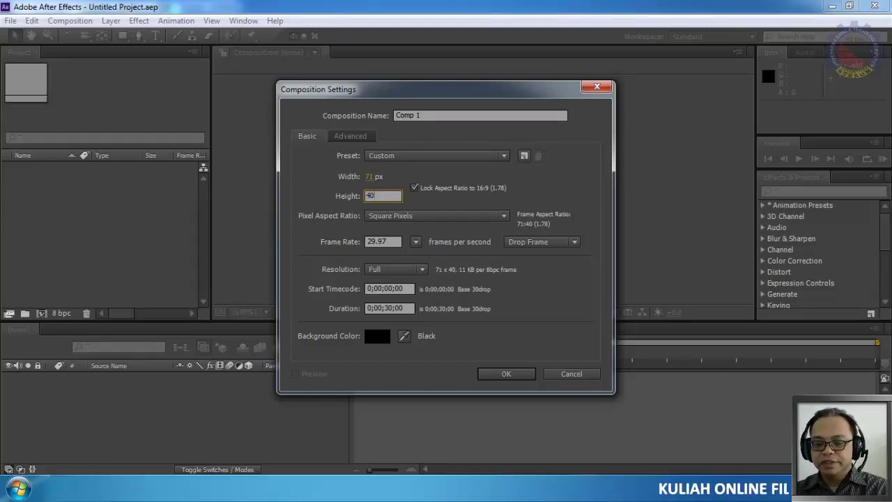
text(5)
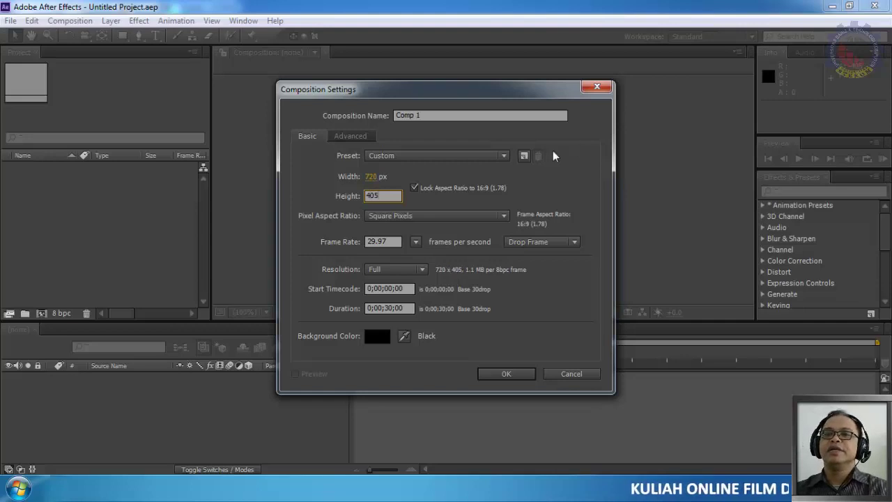
Set the composition's frame rate to 30 fps and its duration to 0:00:10:00, and create it
click(414, 242)
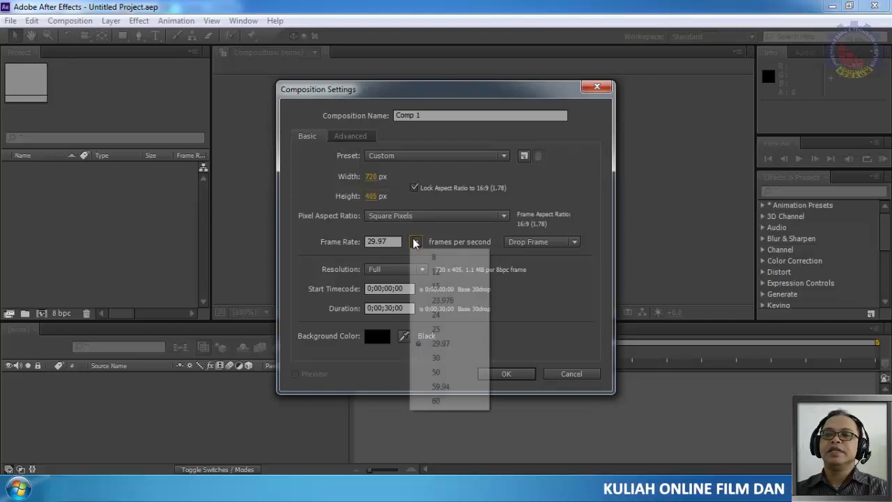
click(437, 358)
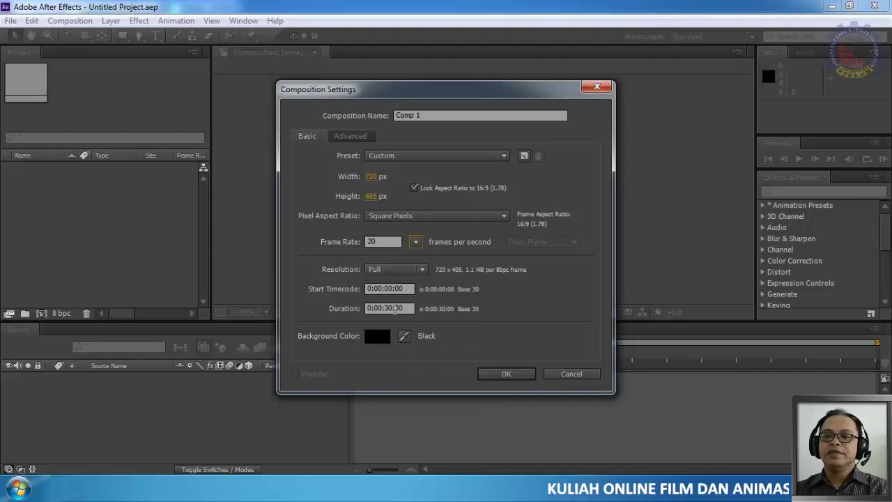
click(385, 310)
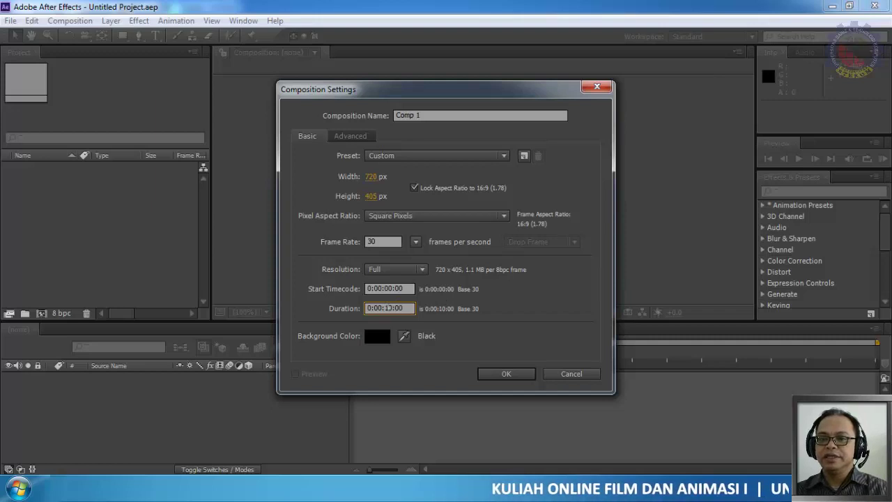
click(525, 376)
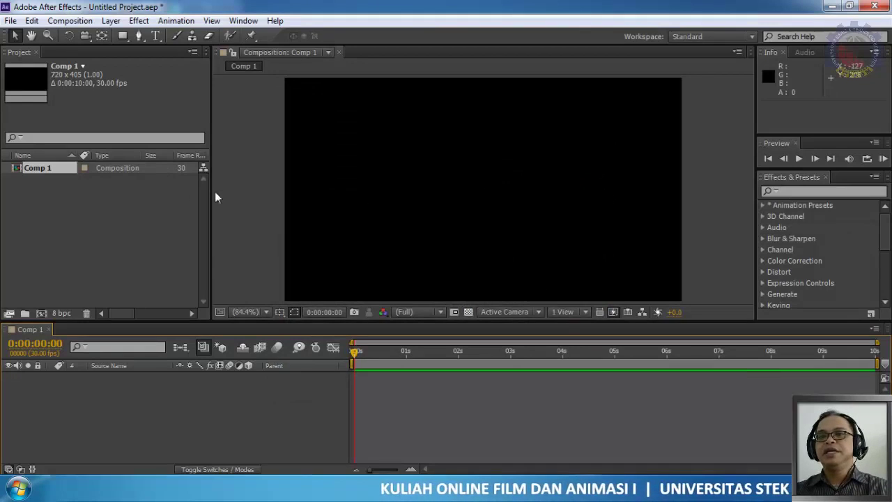
Start a file import and open the footage folder inside Track Matte in Downloads
right_click(59, 201)
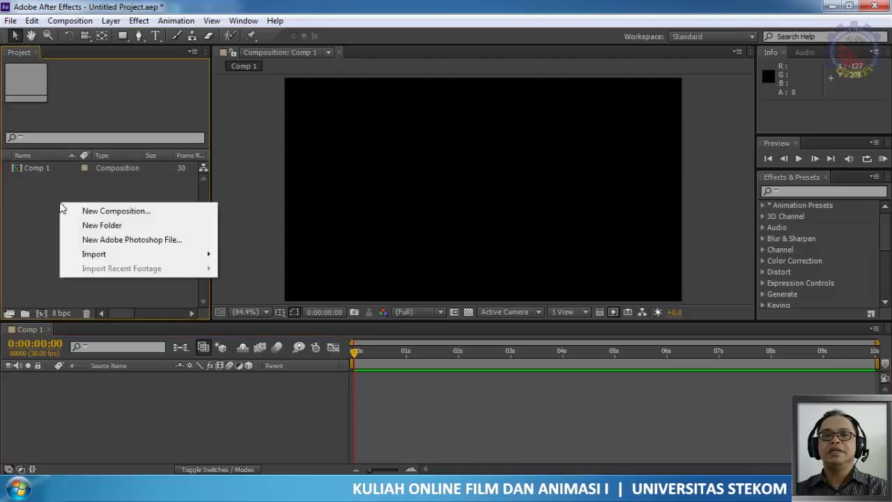
mouse_move(91, 254)
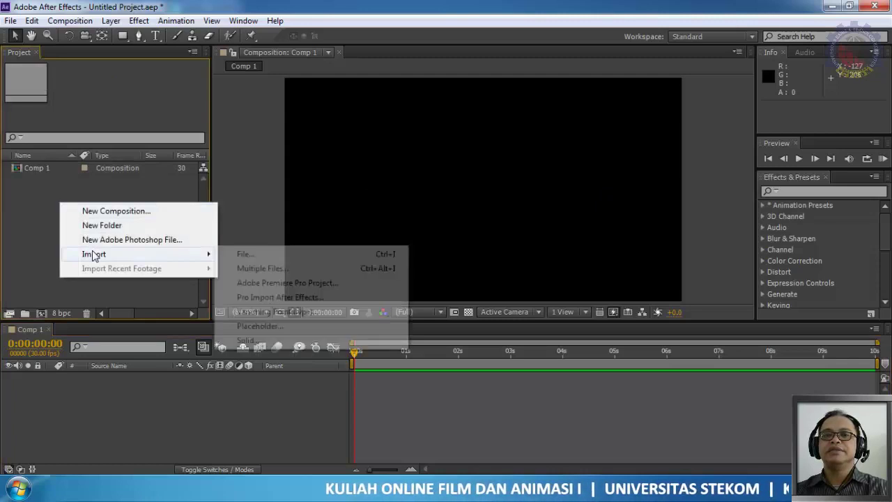
click(245, 255)
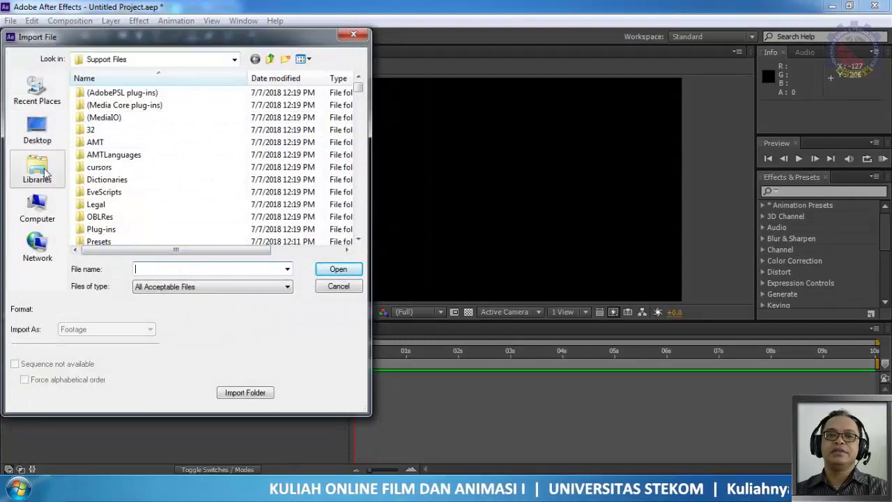
click(36, 89)
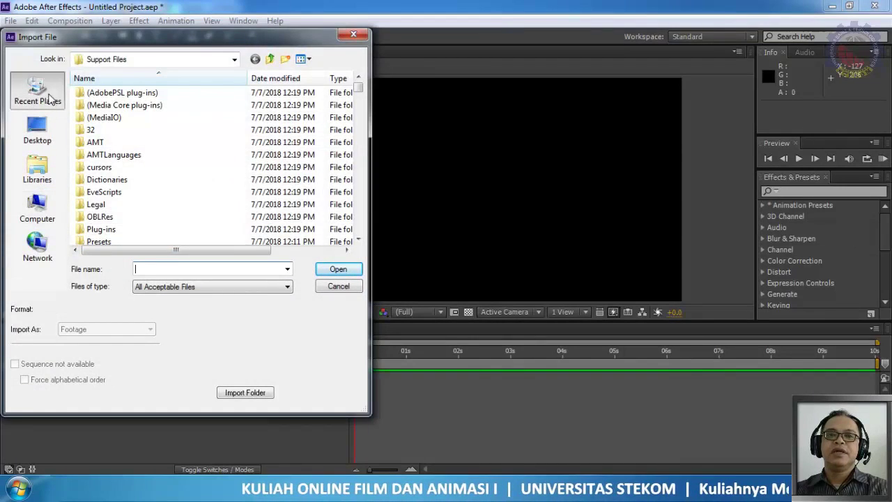
scroll(168, 182, up, 2)
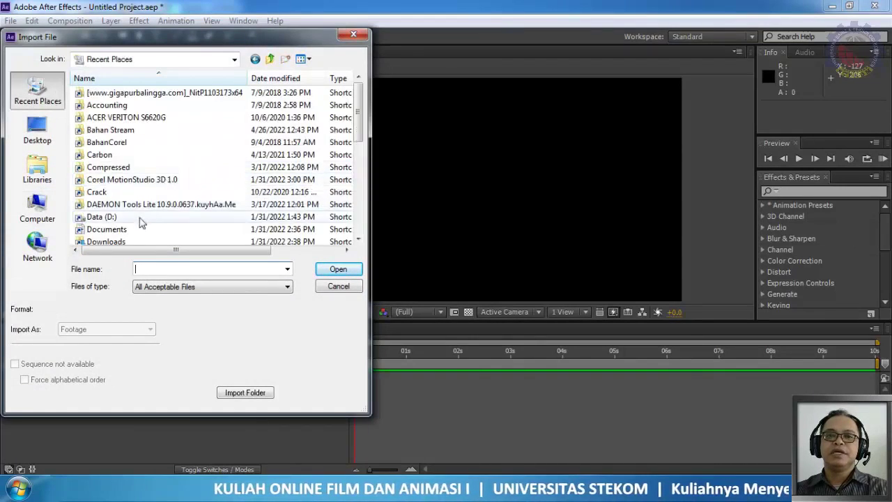
double_click(124, 242)
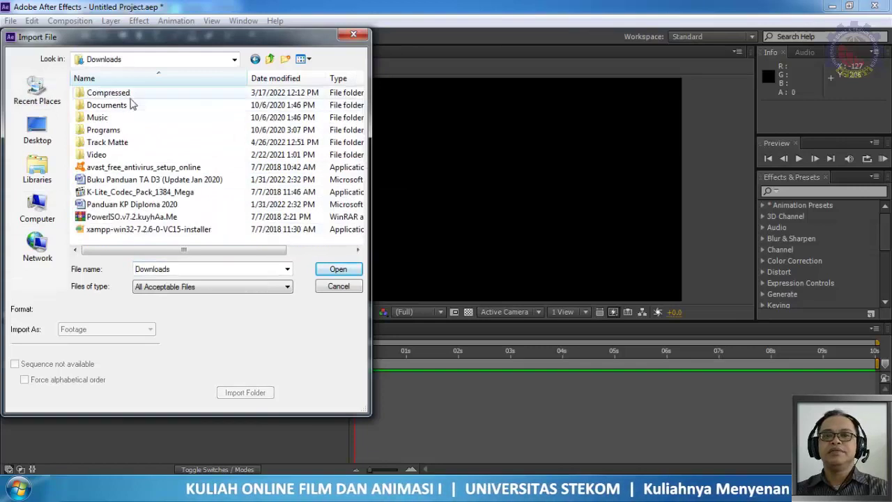
double_click(111, 142)
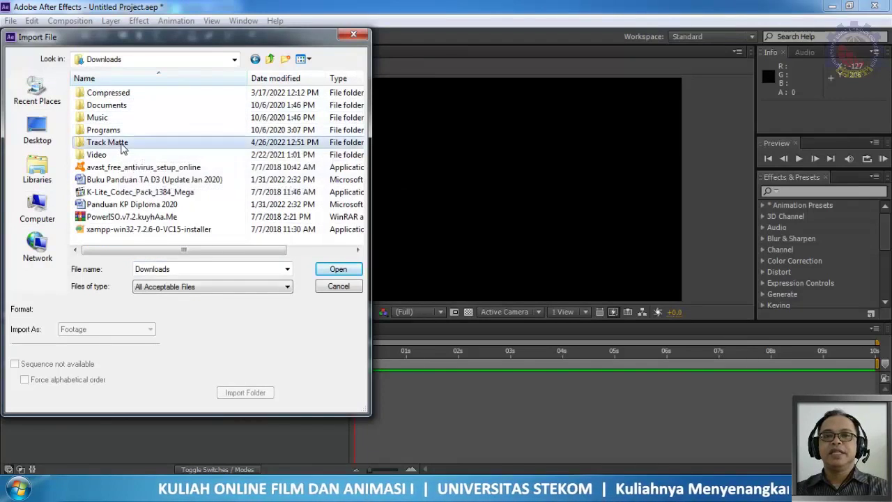
double_click(112, 96)
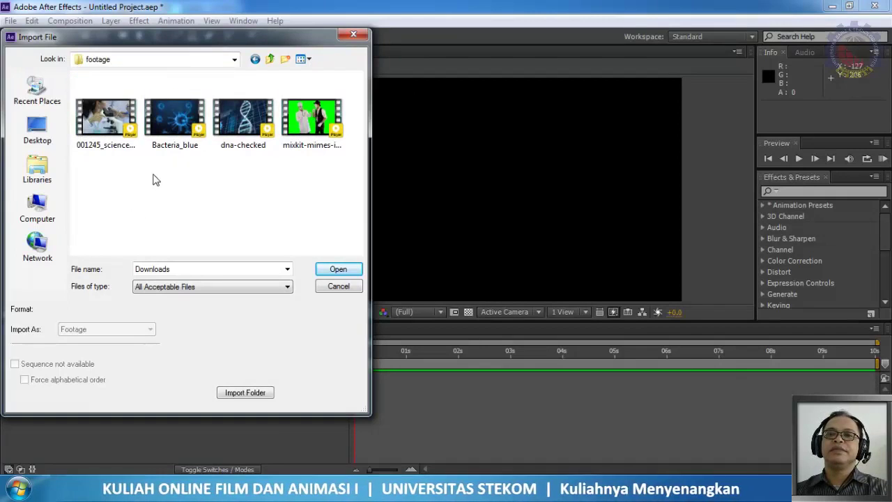
Import the Bacteria_blue, dna-checked and mixkit mimes clips together as footage and clear the selection
drag(159, 167, 340, 104)
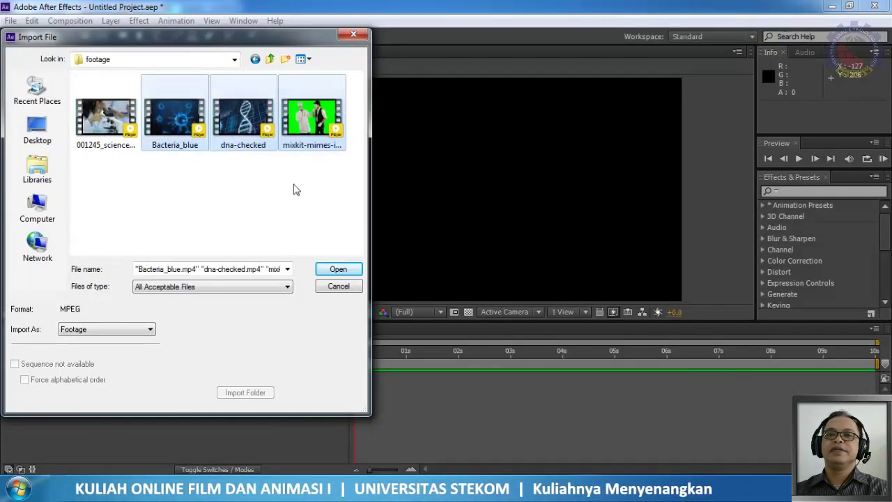
drag(91, 165, 248, 162)
drag(163, 160, 337, 109)
click(338, 269)
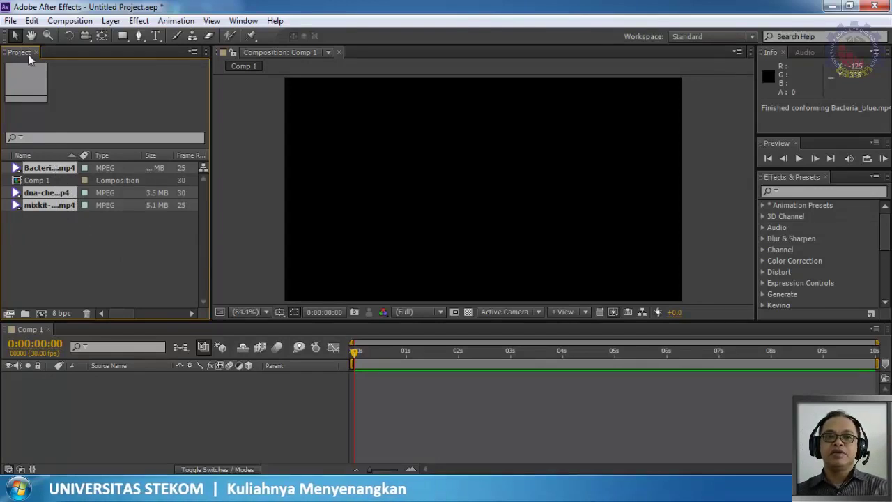
click(53, 252)
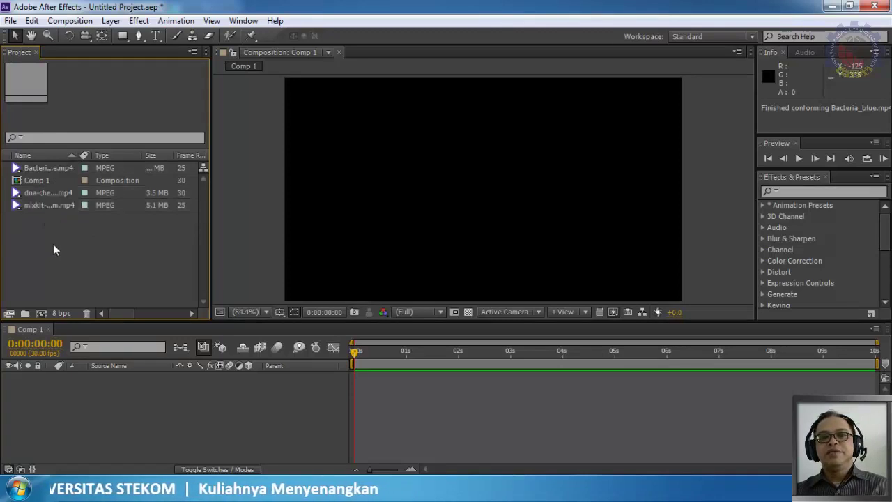
Add the mixkit green-screen clip to the Comp 1 timeline and scale the layer down to 57%
click(58, 206)
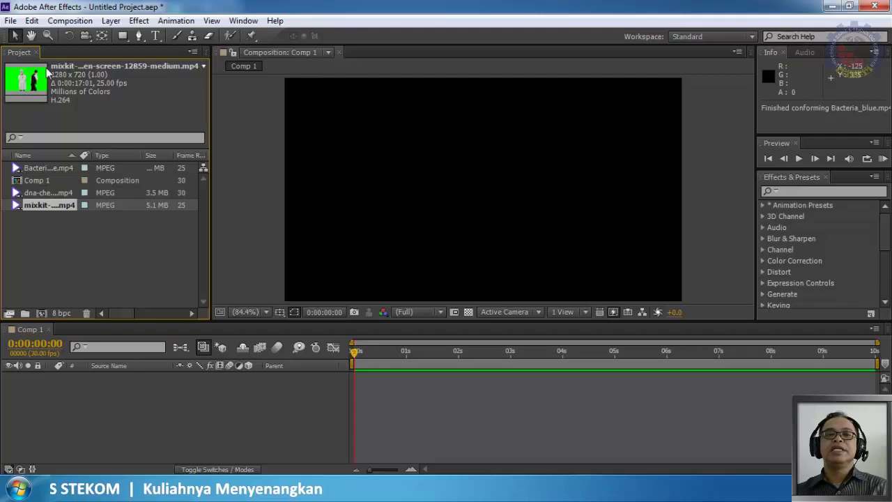
drag(36, 210, 100, 391)
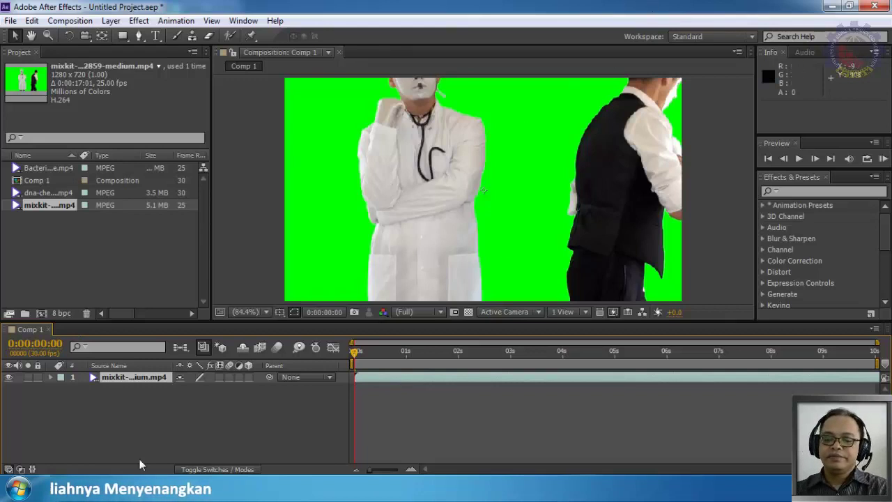
key(s)
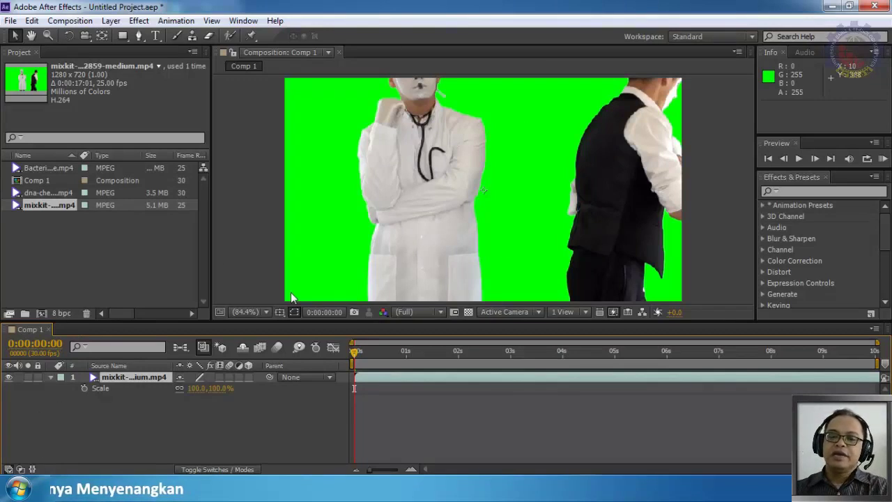
drag(197, 389, 175, 394)
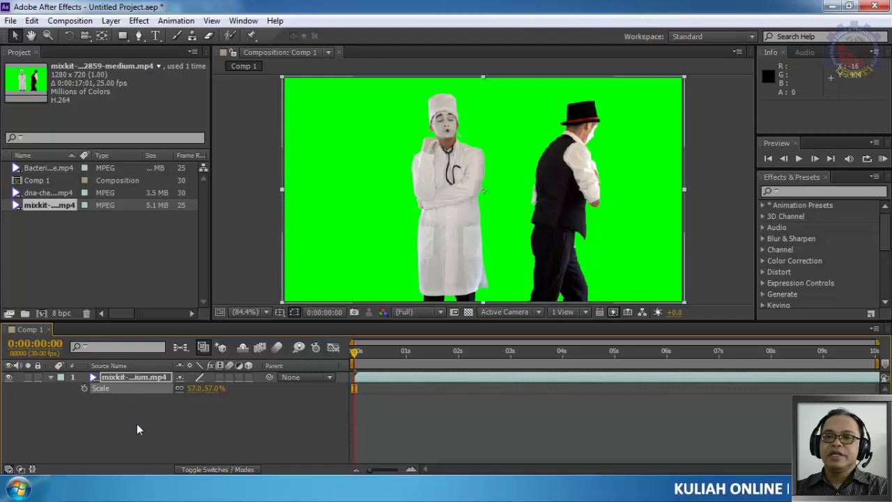
key(comma)
key(period)
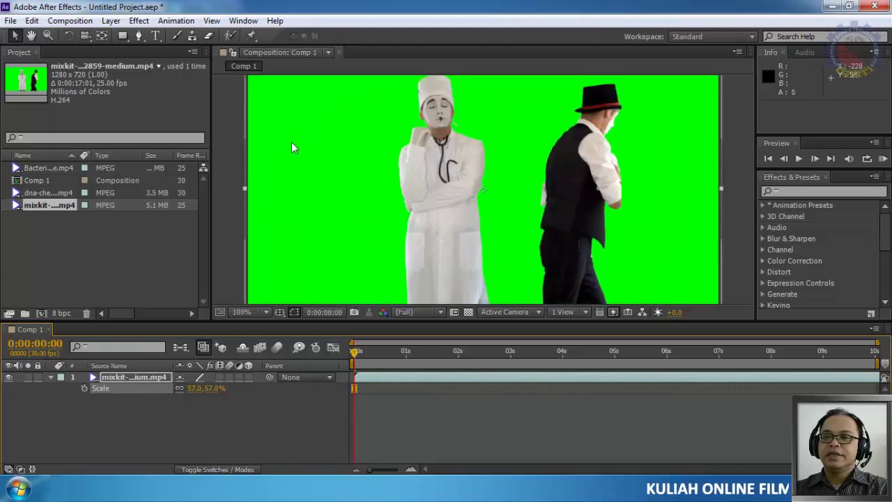
key(comma)
key(comma)
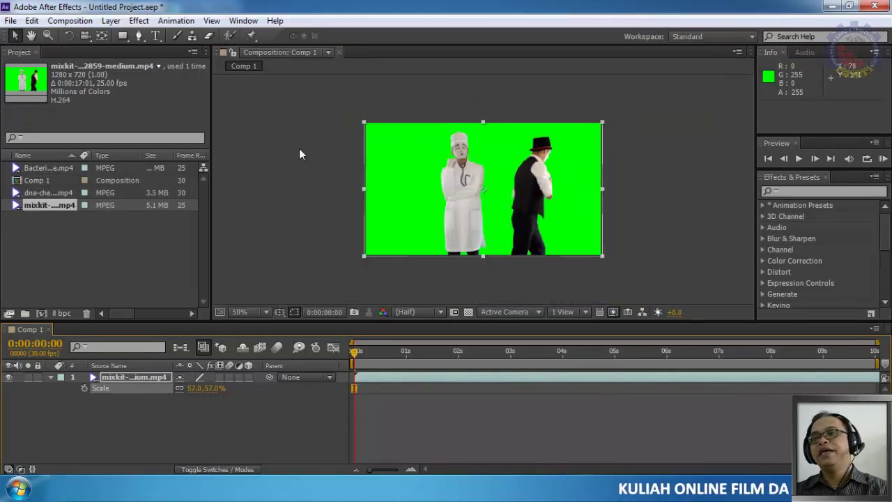
key(period)
key(period)
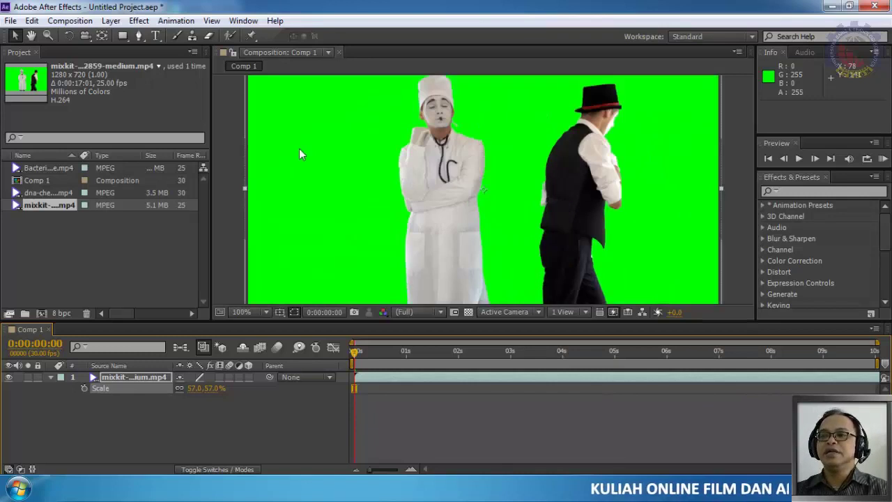
key(comma)
key(comma)
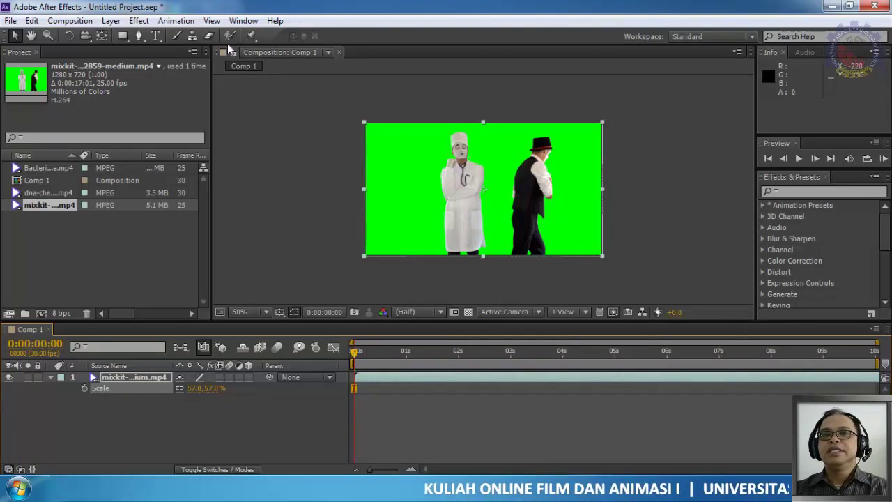
Apply the Color Key keying effect to the mixkit layer and sample the green background as its key color
click(140, 21)
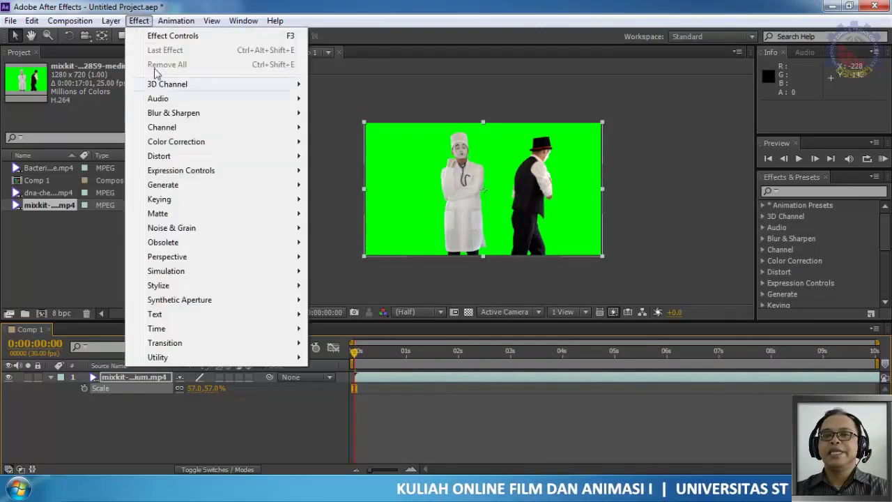
mouse_move(158, 204)
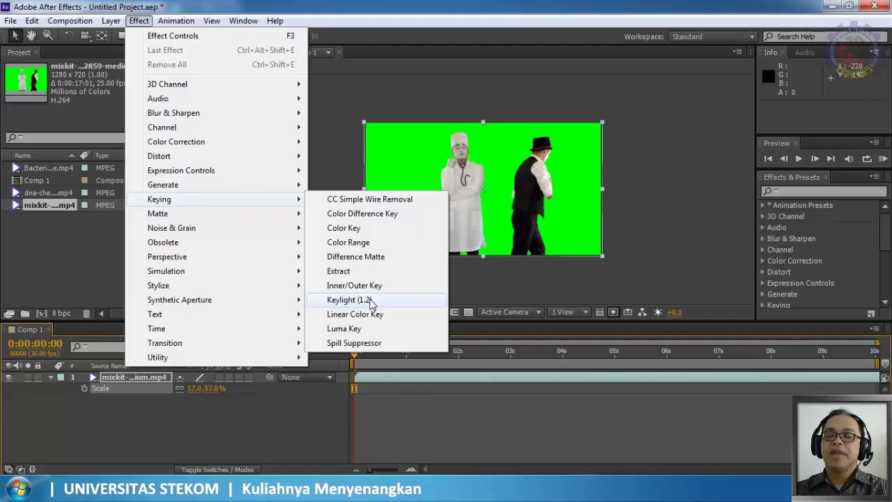
click(348, 228)
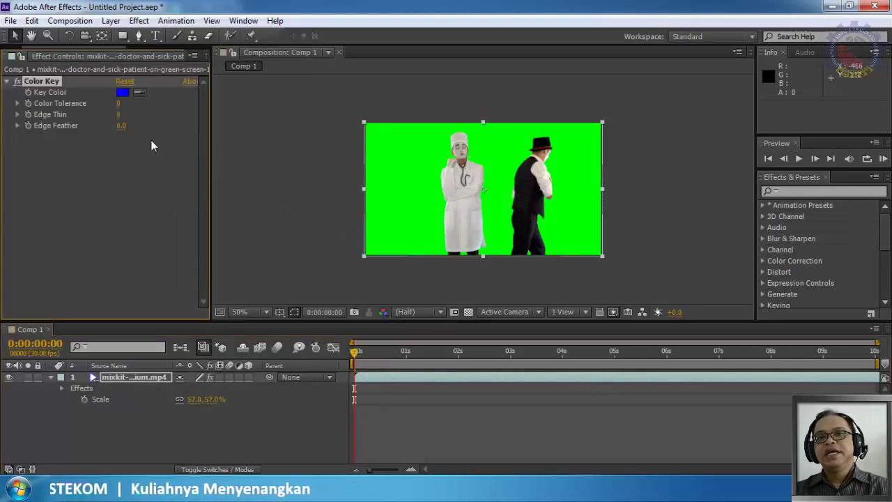
click(140, 92)
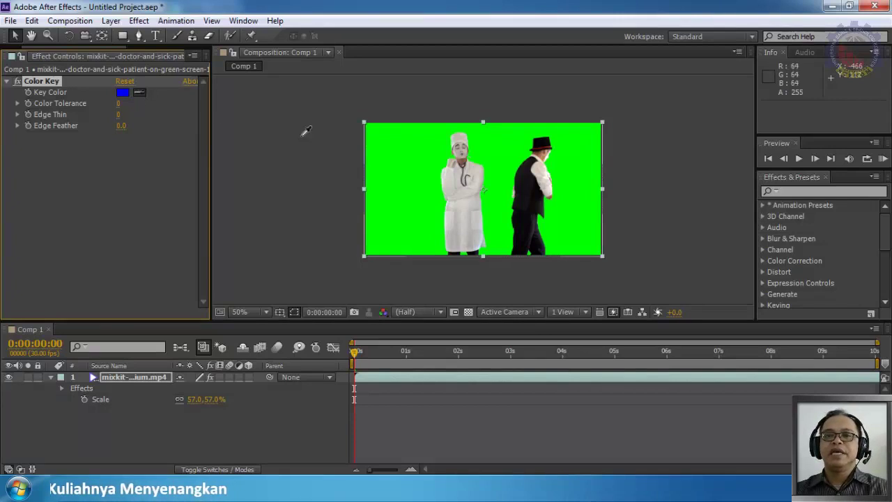
click(398, 148)
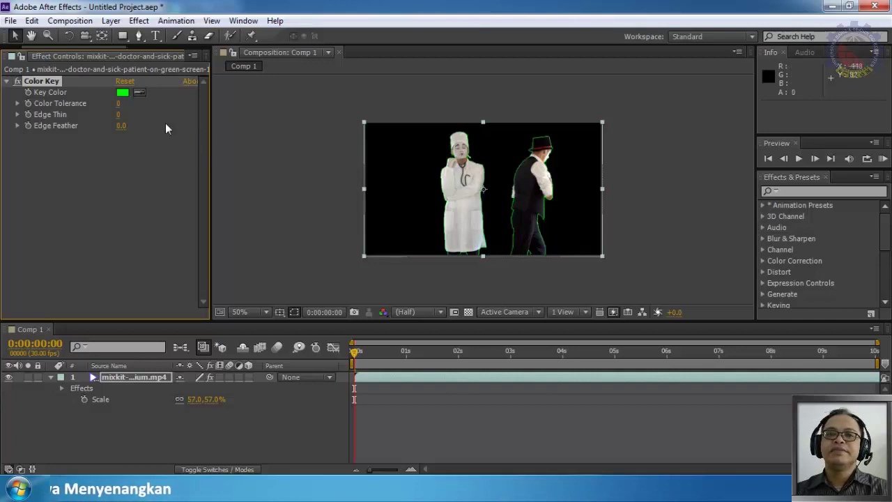
key(period)
key(period)
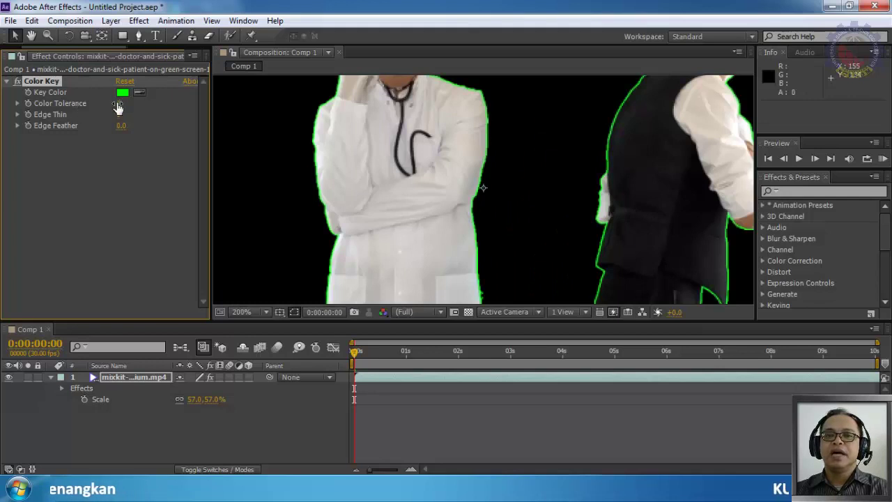
Set the Color Key effect's Color Tolerance to 130 and its Edge Thin to 1
drag(117, 106, 213, 130)
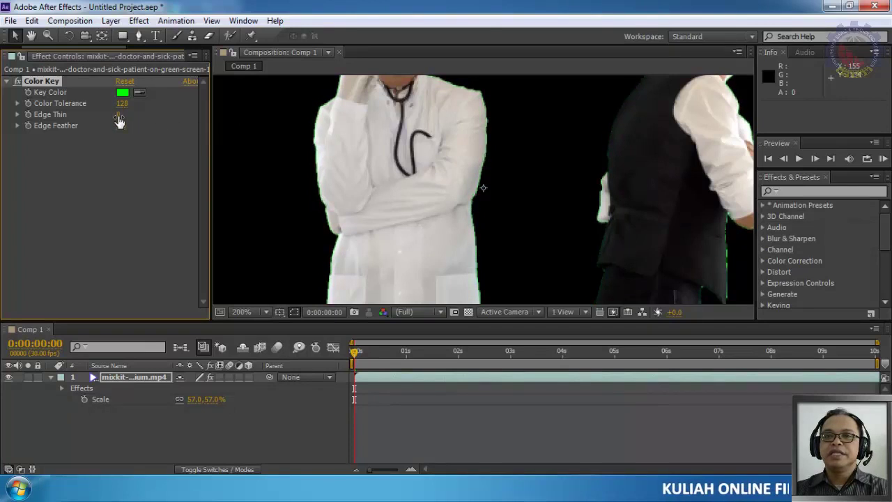
mouse_move(118, 122)
mouse_down()
mouse_move(138, 121)
mouse_move(113, 104)
mouse_move(61, 112)
mouse_move(100, 98)
mouse_move(66, 109)
mouse_move(115, 104)
mouse_up()
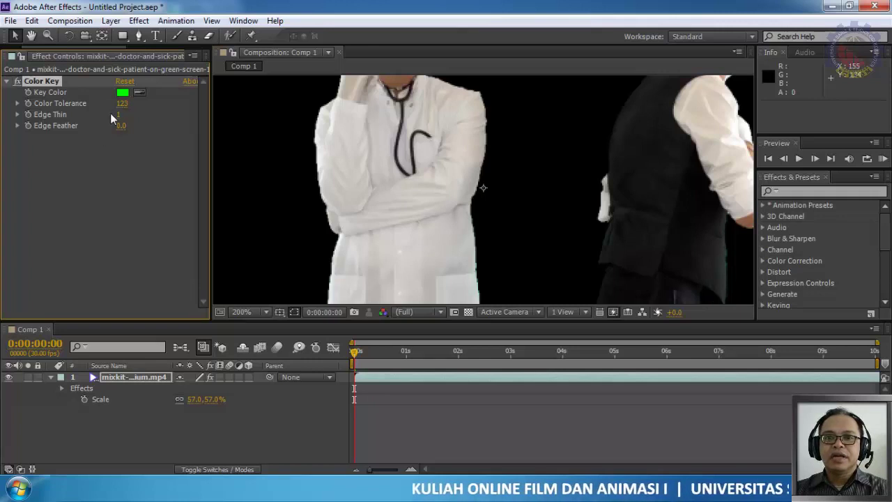
click(122, 104)
text(1)
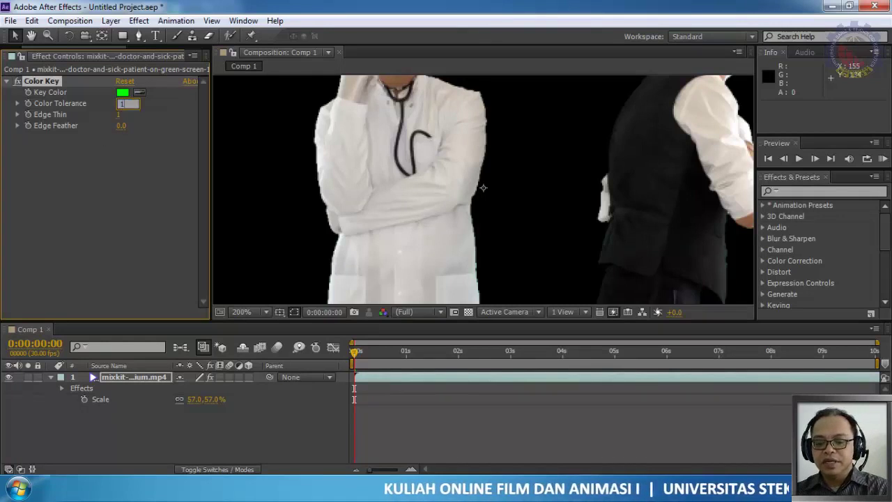
text(20)
key(Return)
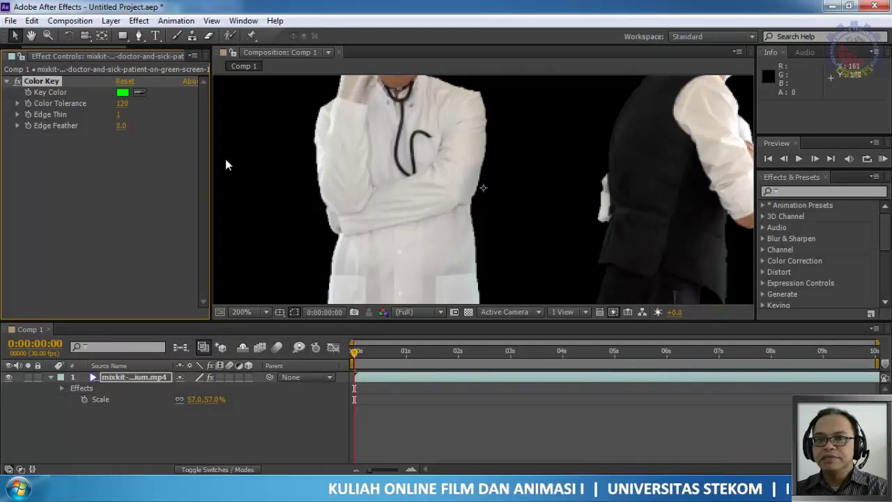
click(124, 103)
text(1)
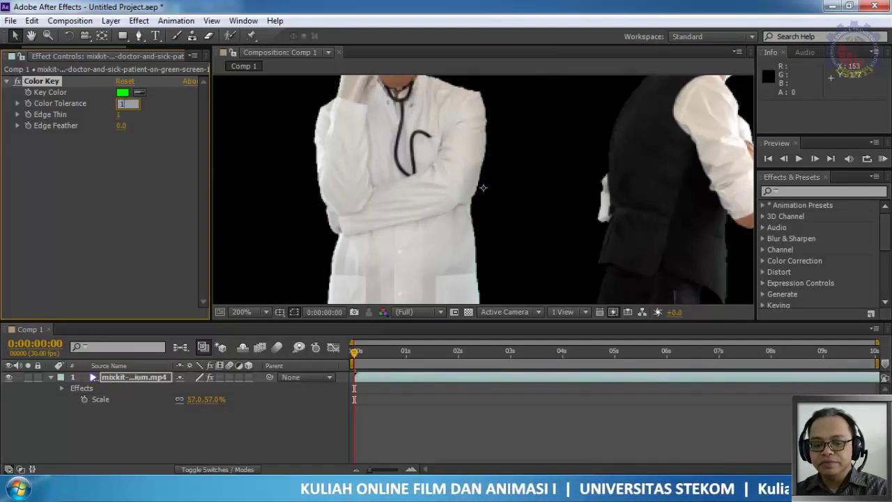
key(Return)
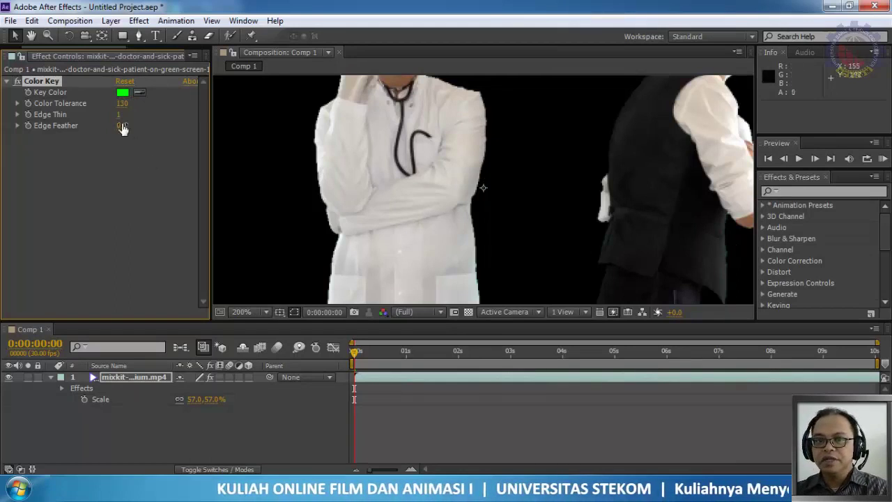
Try Edge Thin values of 5, 2 and 3 on the Color Key effect, and return it to 1
drag(119, 115, 69, 115)
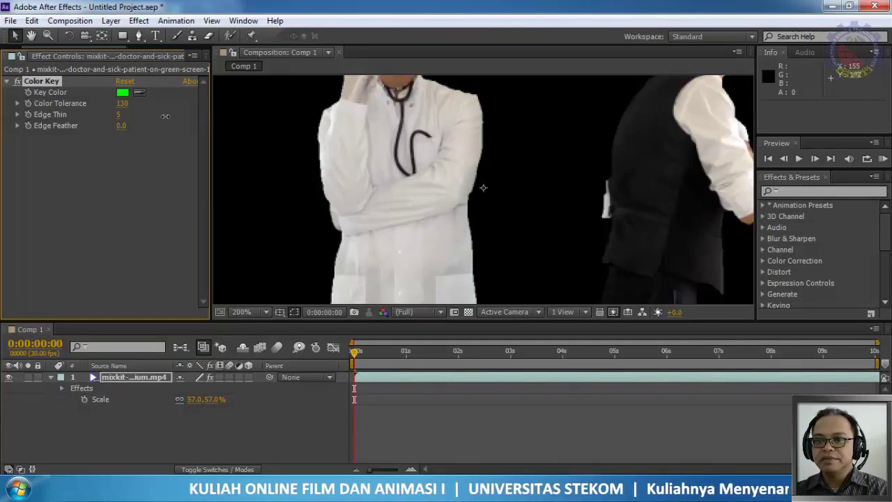
mouse_move(146, 124)
mouse_down()
mouse_move(190, 136)
mouse_move(219, 120)
mouse_move(142, 123)
mouse_up()
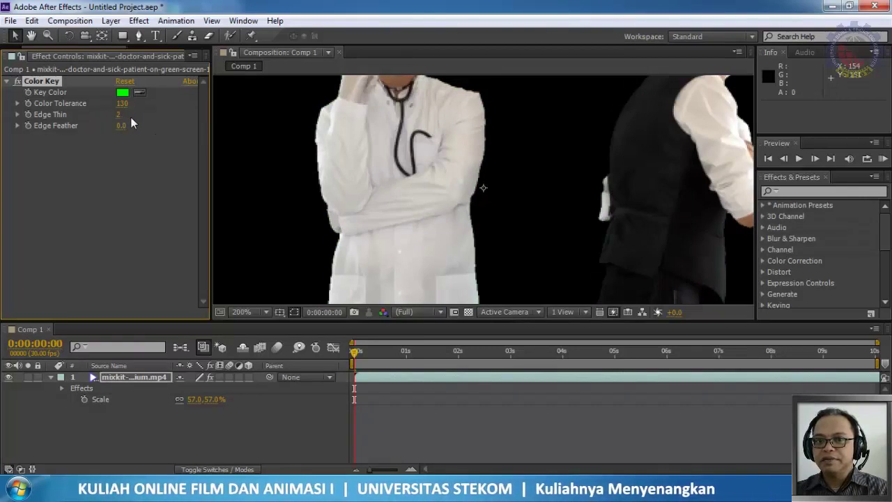
drag(95, 115, 95, 120)
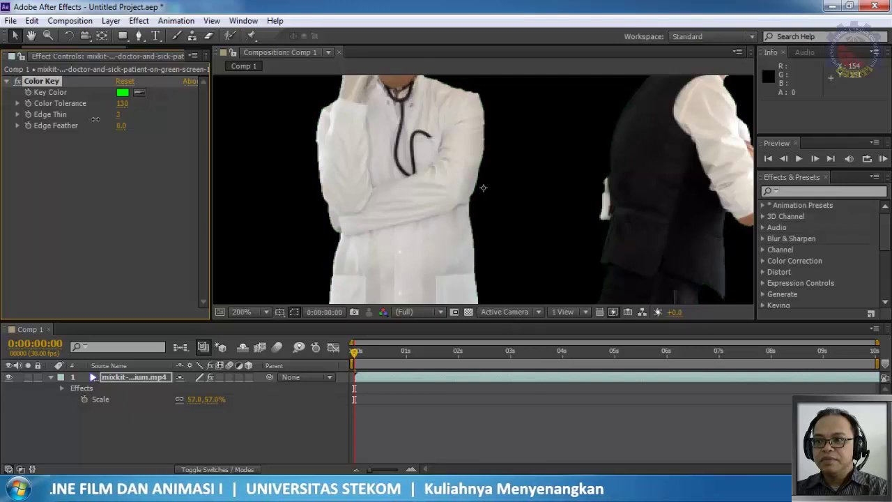
drag(95, 119, 93, 118)
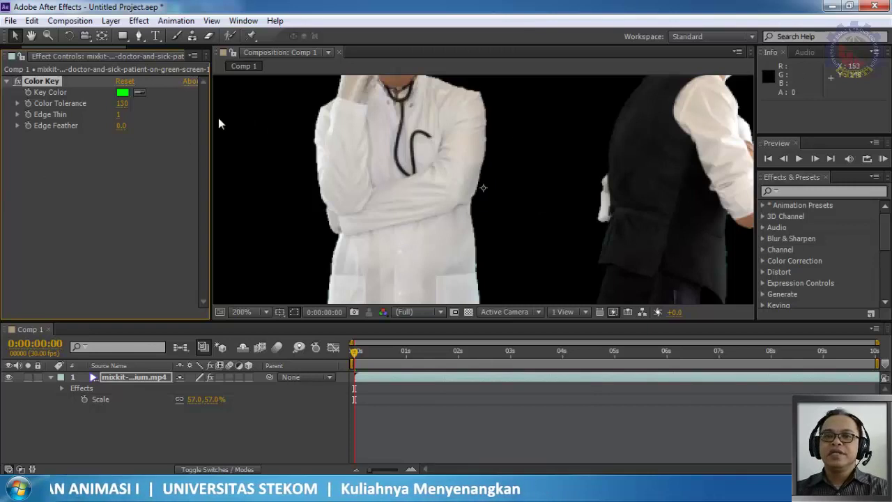
Set the Color Key effect's Edge Feather to 1.0 to soften the edges of the mimes
drag(123, 131, 123, 126)
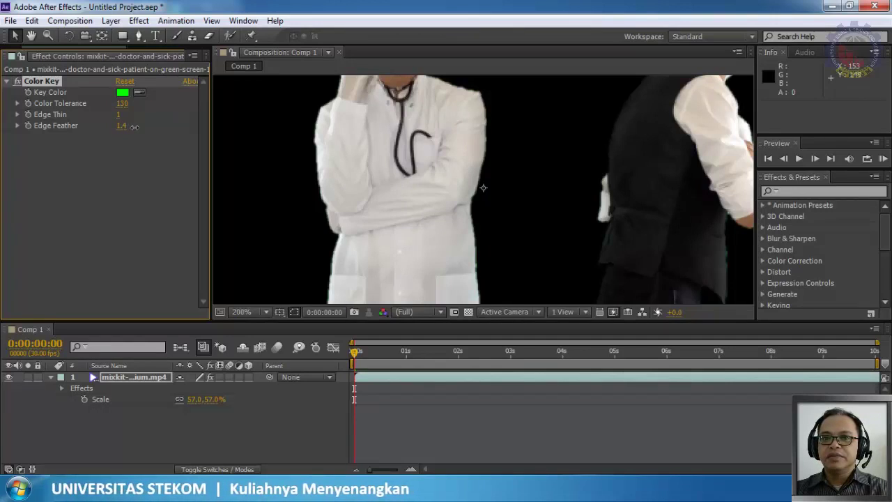
drag(135, 126, 125, 130)
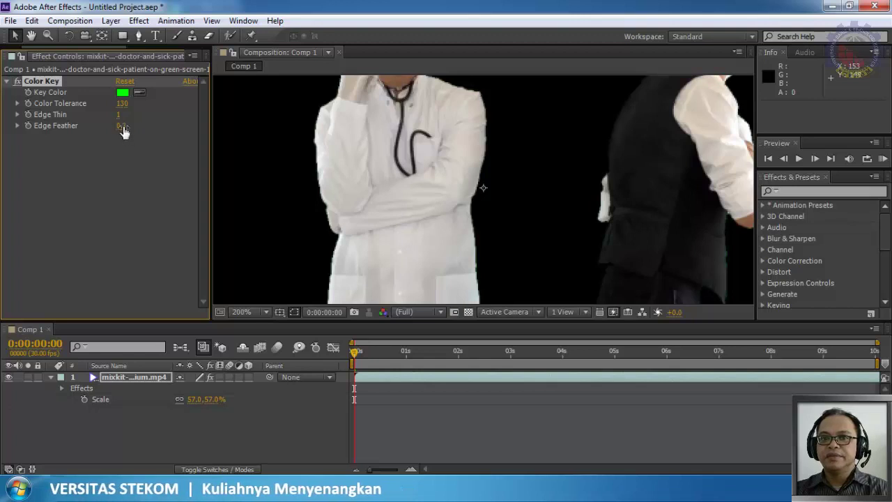
click(123, 126)
key(Return)
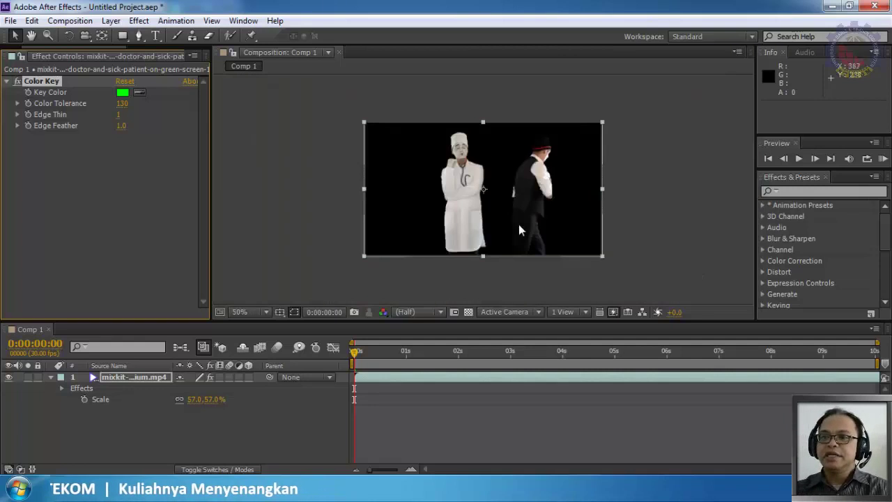
Play back the keyed mimes clip in Comp 1 with the whole frame in view and stop at 0:00:02:11
scroll(519, 224, down, 4)
scroll(524, 254, up, 4)
scroll(530, 269, down, 2)
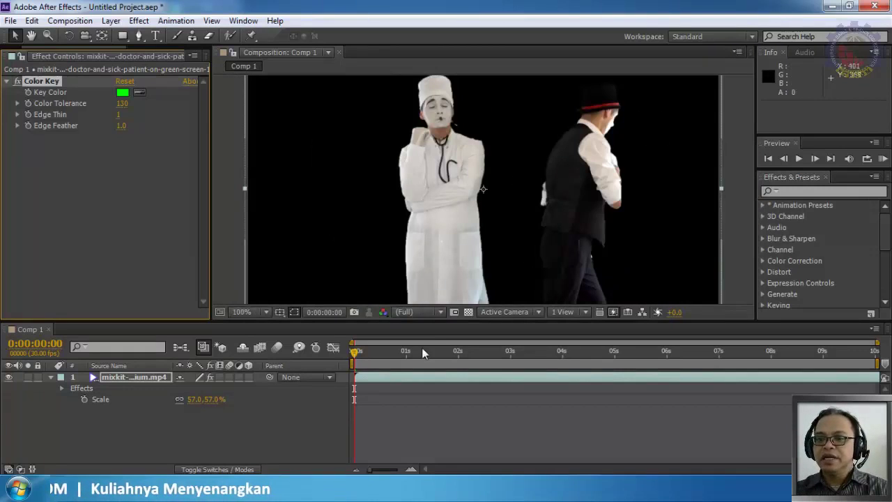
scroll(514, 274, down, 1)
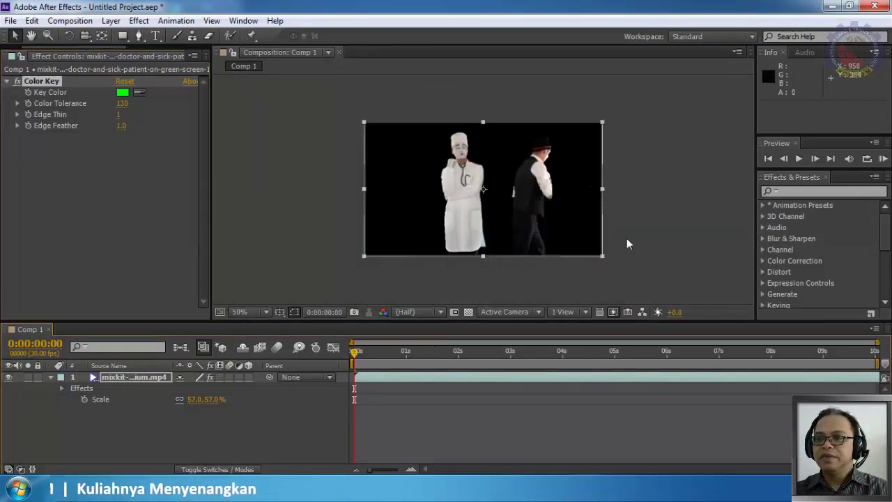
click(805, 159)
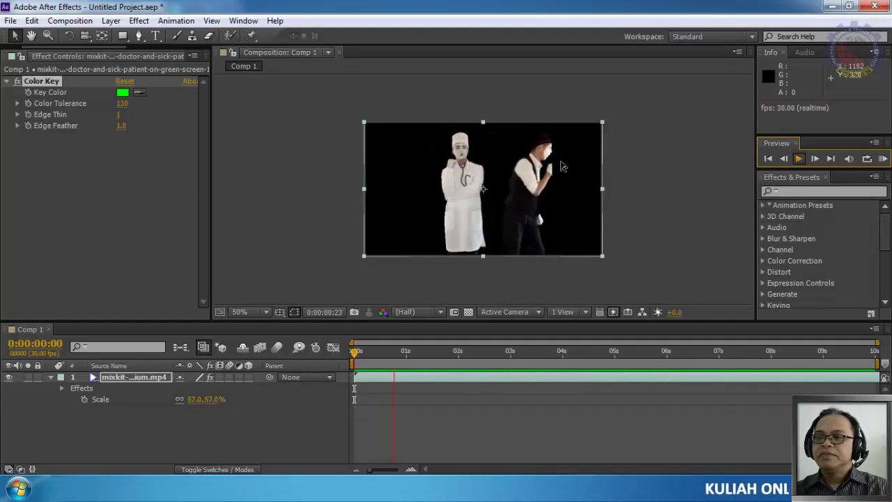
click(800, 159)
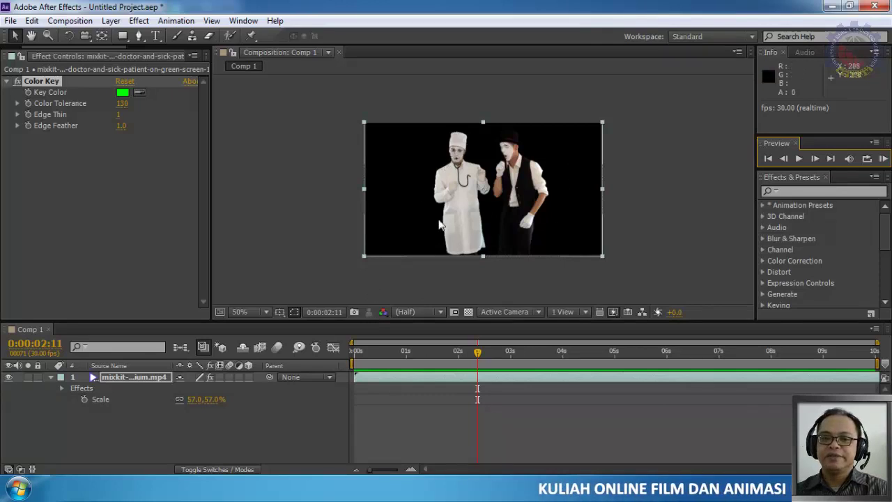
Collapse the mixkit layer's properties in the timeline and the Color Key effect's settings, keeping the layer selected
click(62, 389)
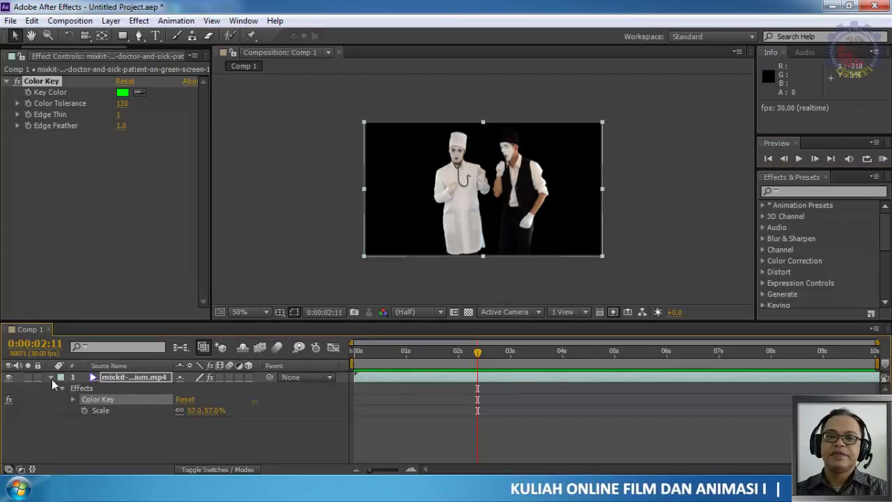
click(51, 378)
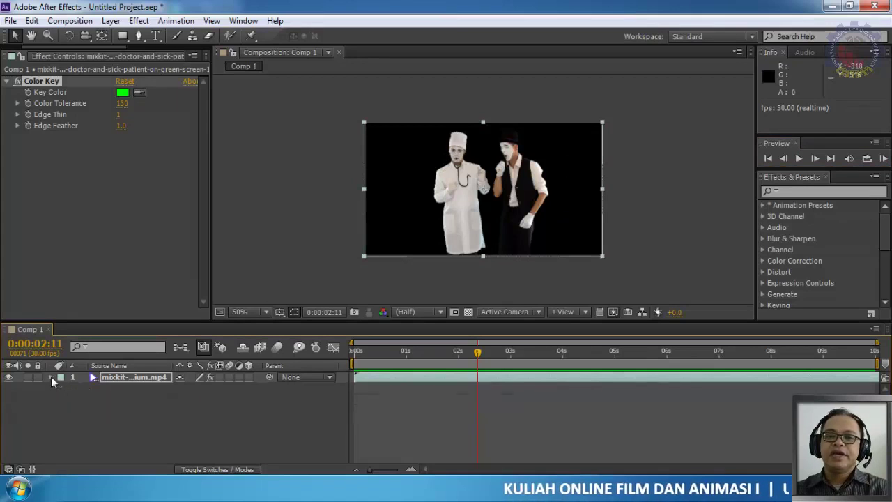
click(144, 378)
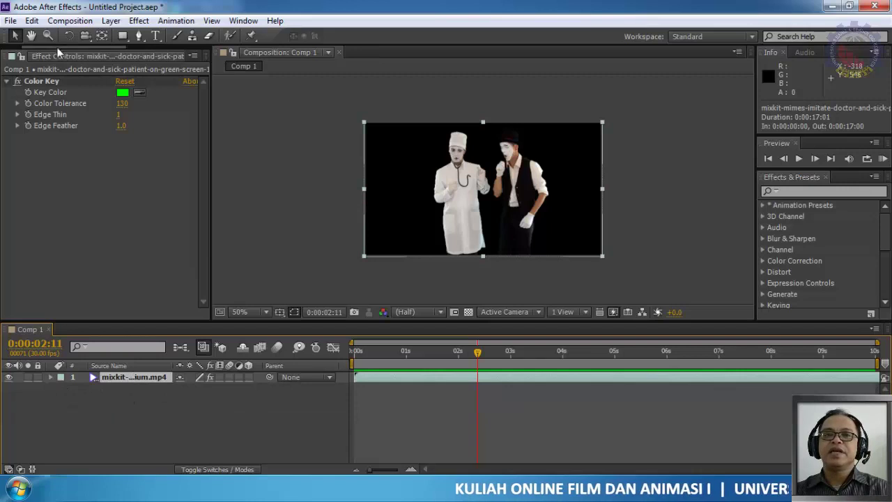
click(8, 81)
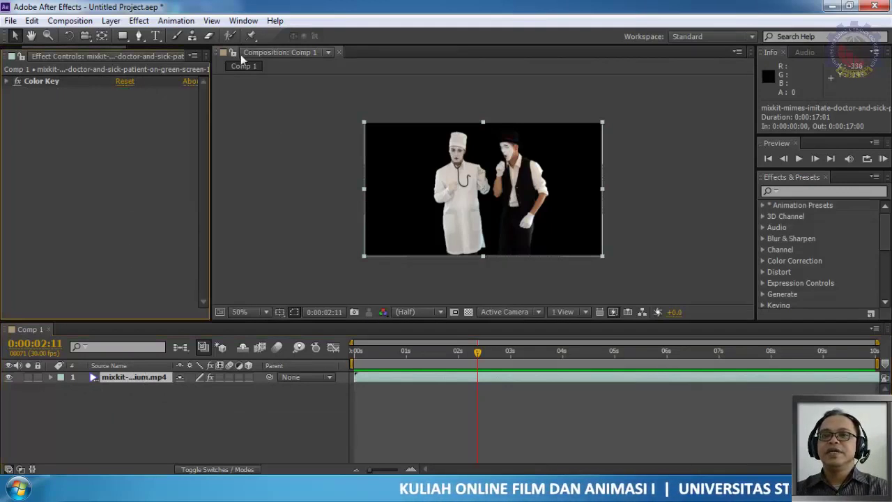
Apply the Generate Fill effect to the mixkit layer and set its fill color to white (FFFFFF)
click(139, 22)
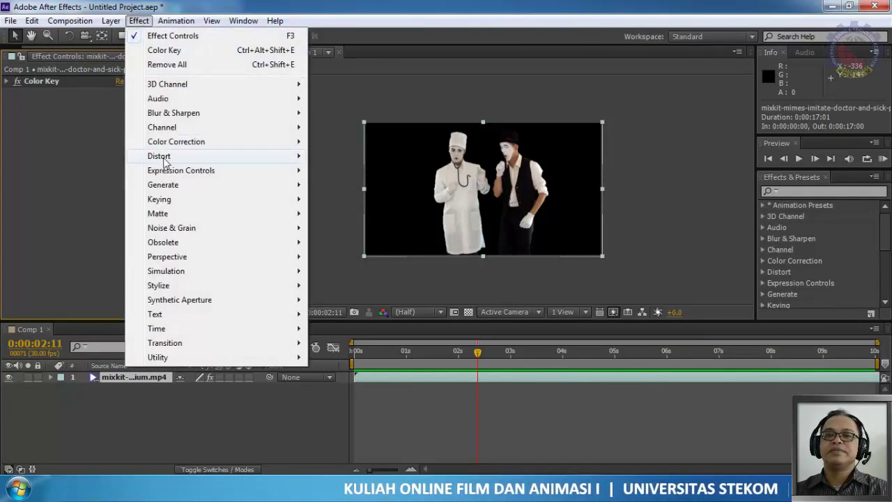
mouse_move(193, 202)
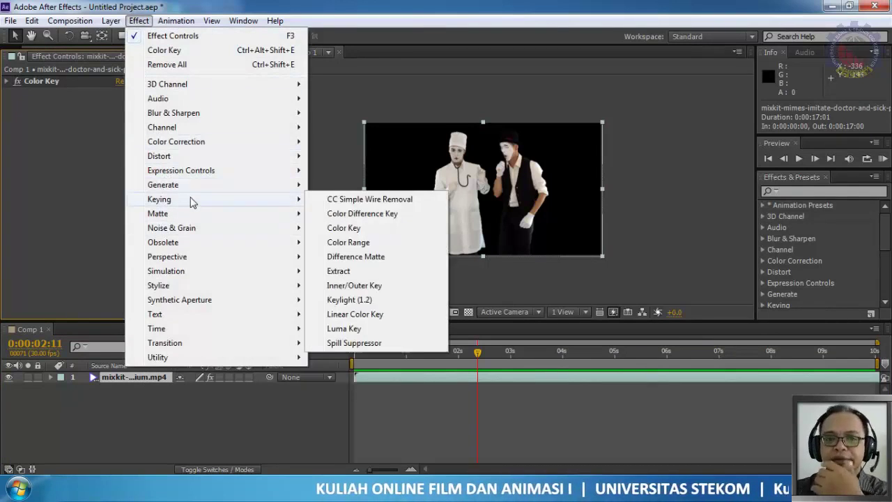
mouse_move(217, 149)
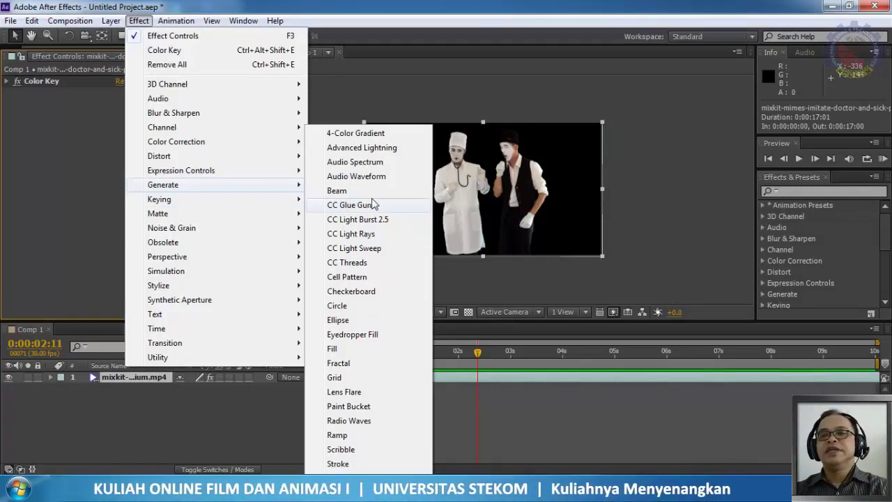
click(337, 350)
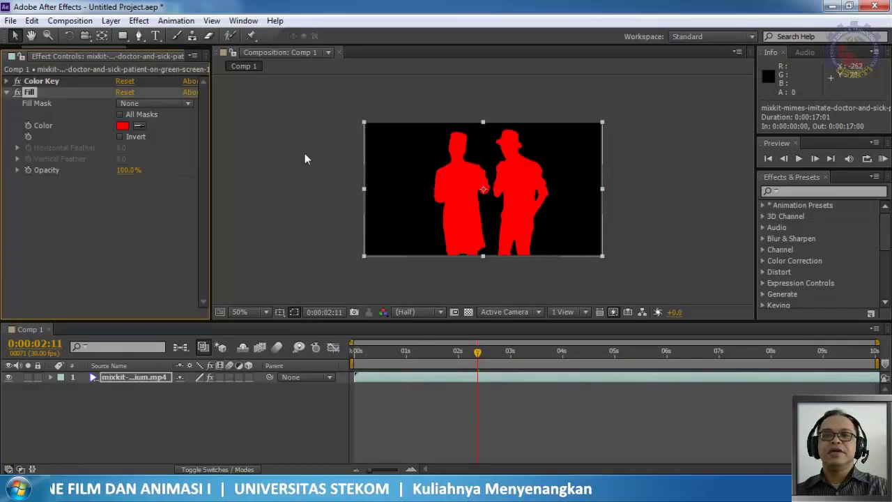
click(122, 127)
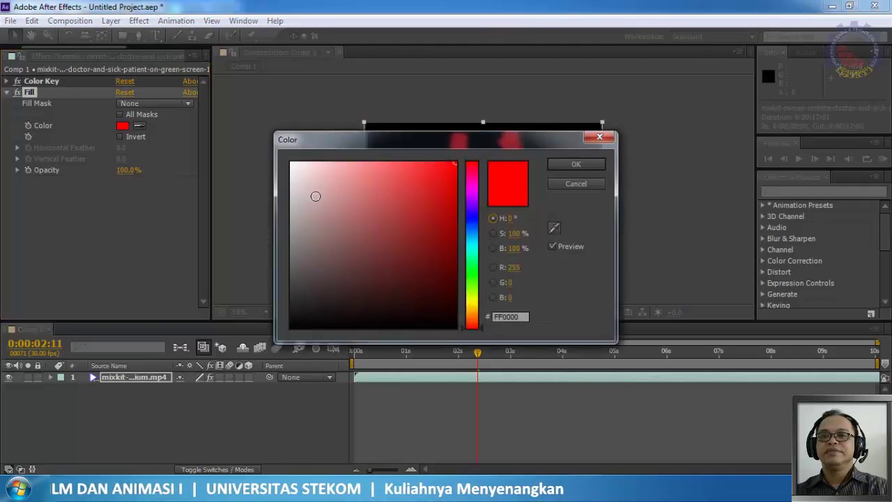
drag(316, 196, 289, 157)
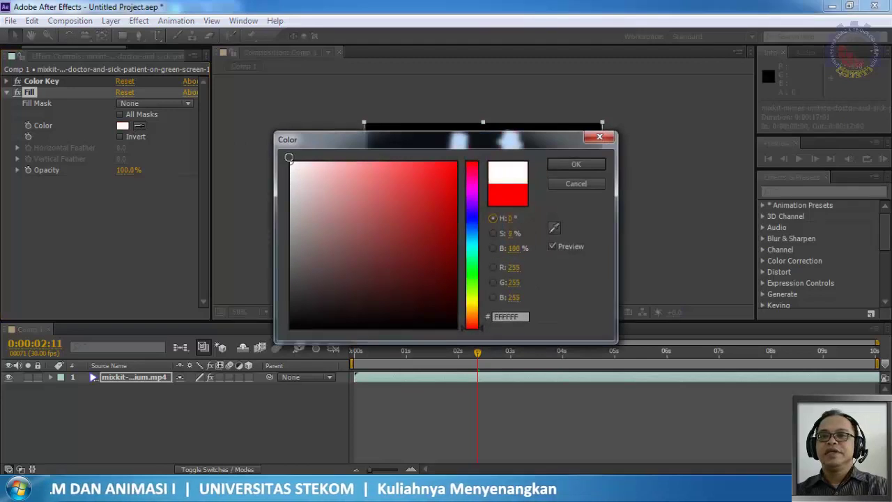
click(577, 164)
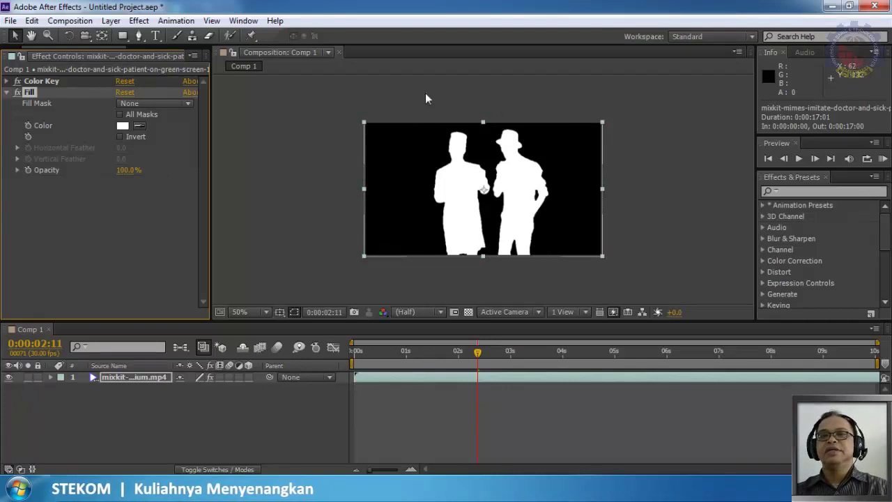
click(139, 21)
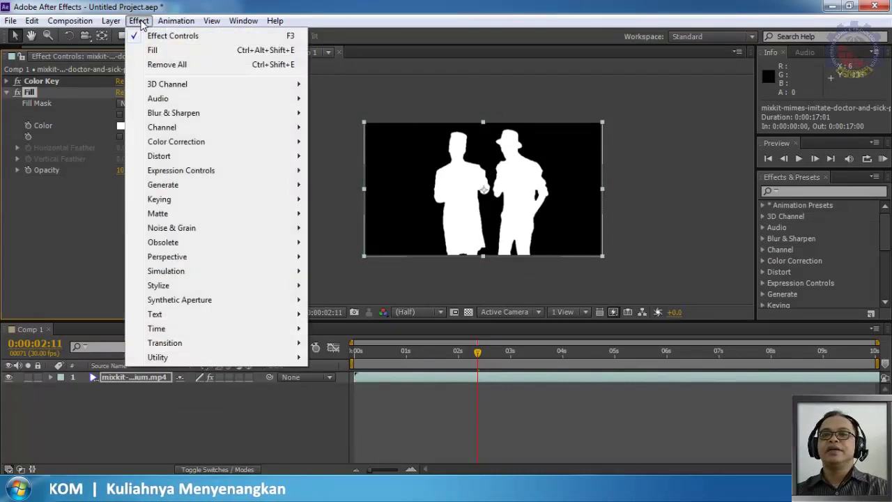
mouse_move(173, 185)
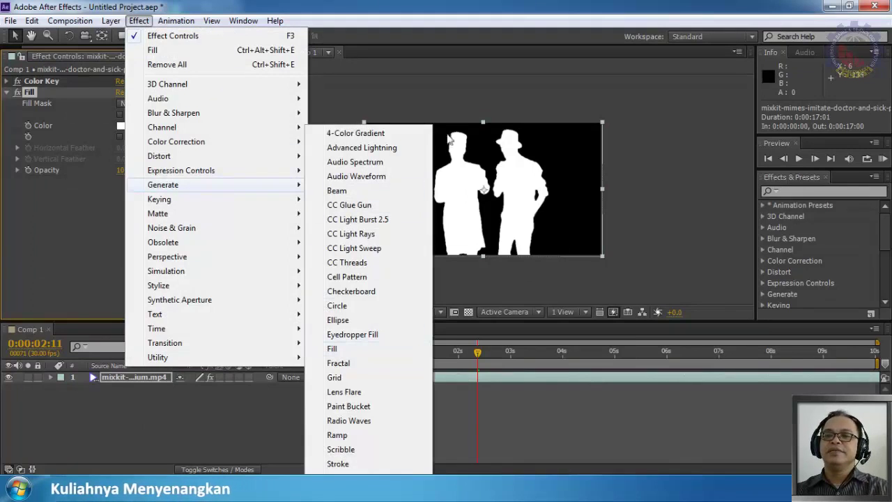
click(641, 165)
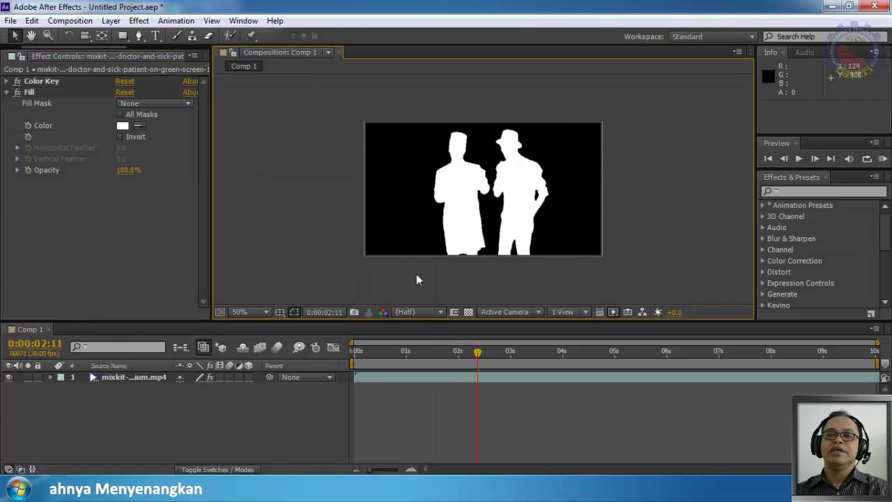
Collapse the Fill effect's settings and add Bacteria_blue.mp4 to Comp 1 beneath the mixkit layer
click(6, 93)
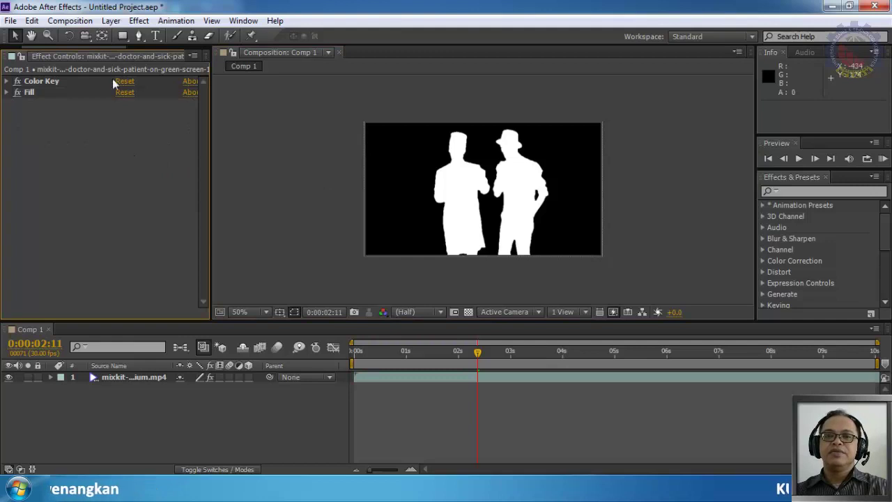
click(453, 147)
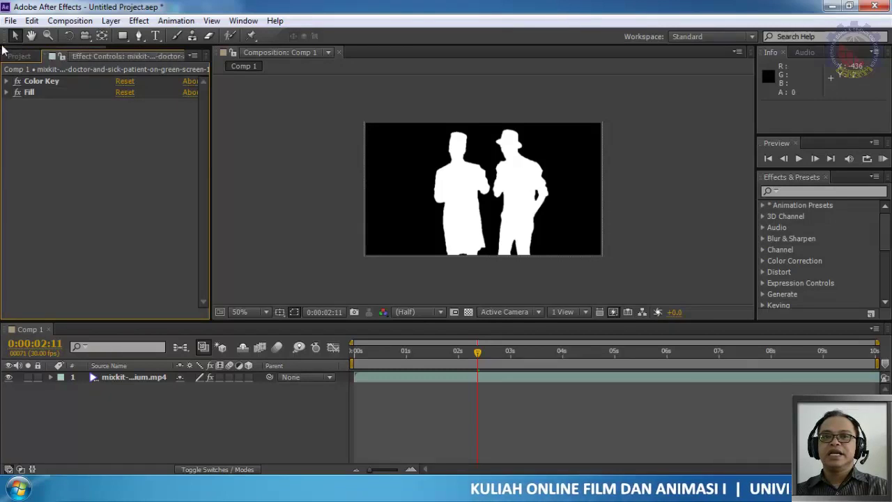
click(19, 56)
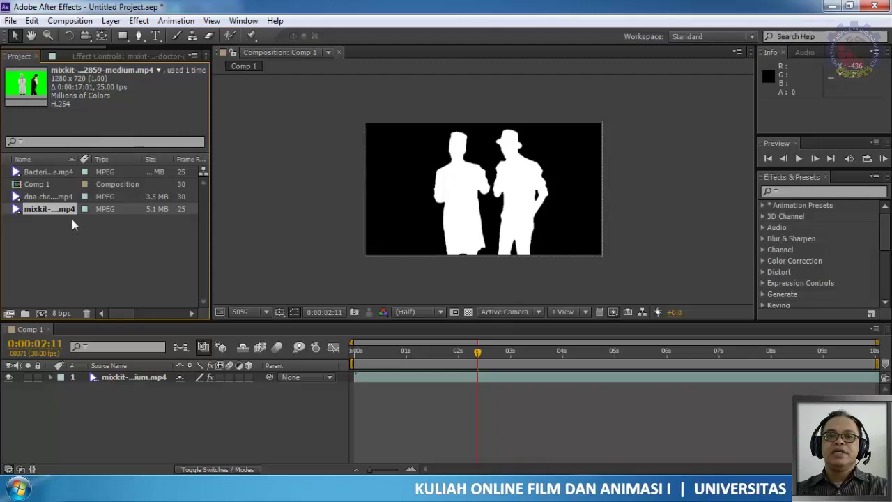
click(59, 175)
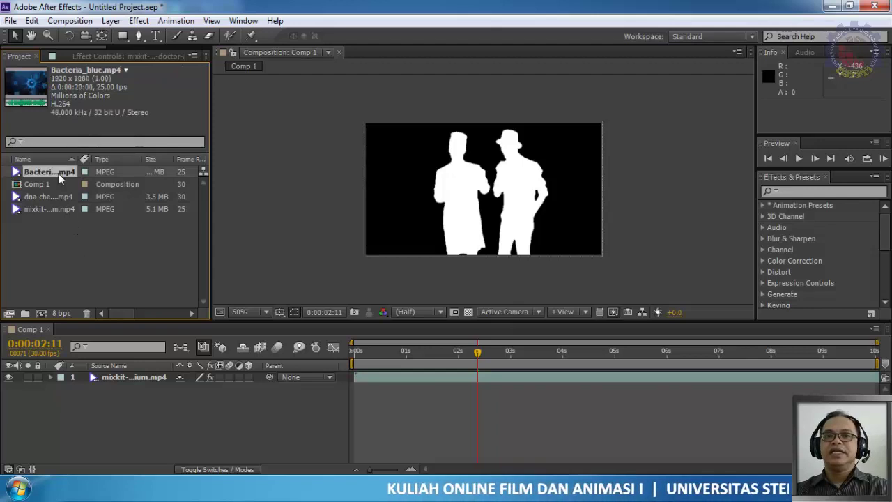
drag(58, 173, 91, 404)
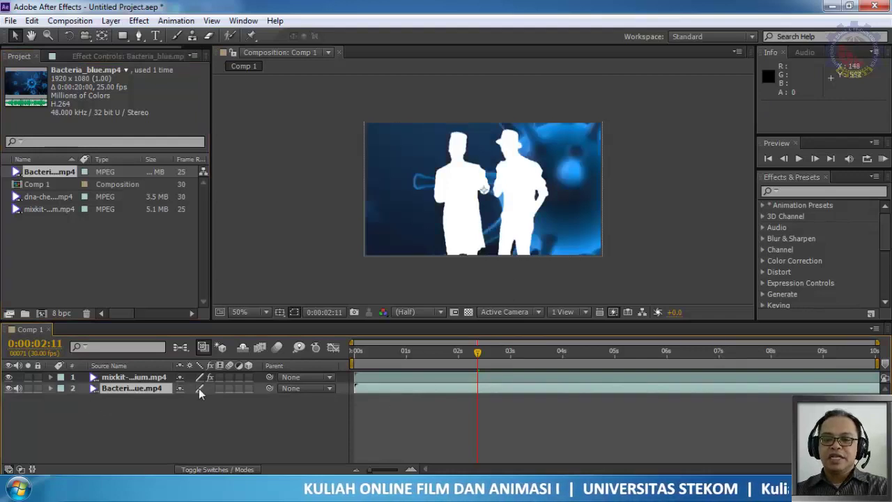
Scale the Bacteria_blue layer to 38% so its footage fits the composition frame
key(s)
drag(197, 399, 168, 411)
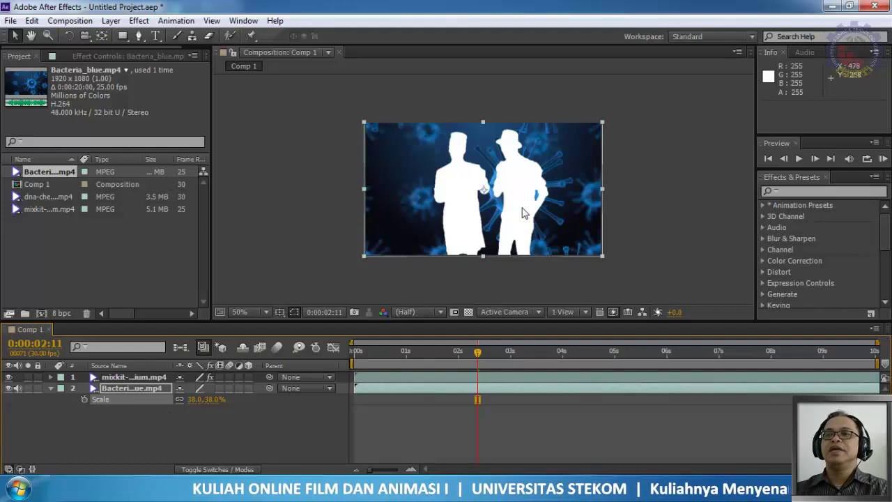
scroll(524, 211, up, 4)
scroll(524, 214, down, 2)
scroll(524, 213, down, 2)
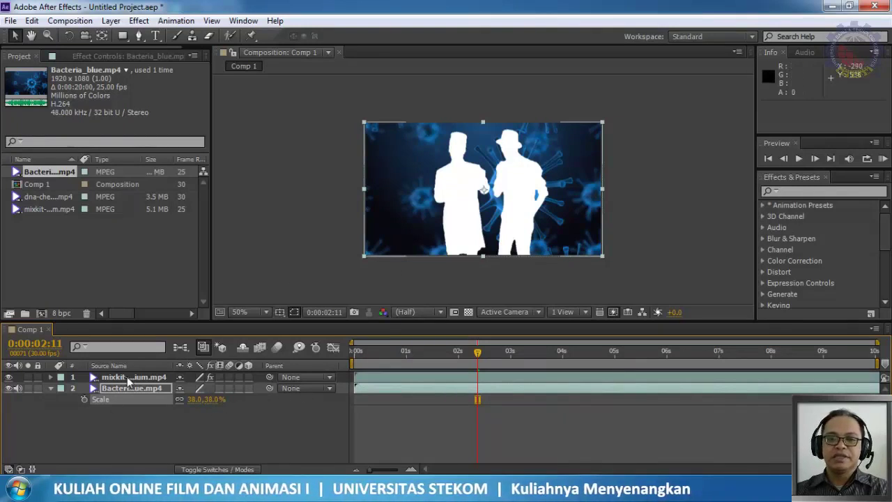
Show the track matte settings in the timeline and give the Bacteria_blue layer an Alpha Matte from the mixkit layer
click(20, 469)
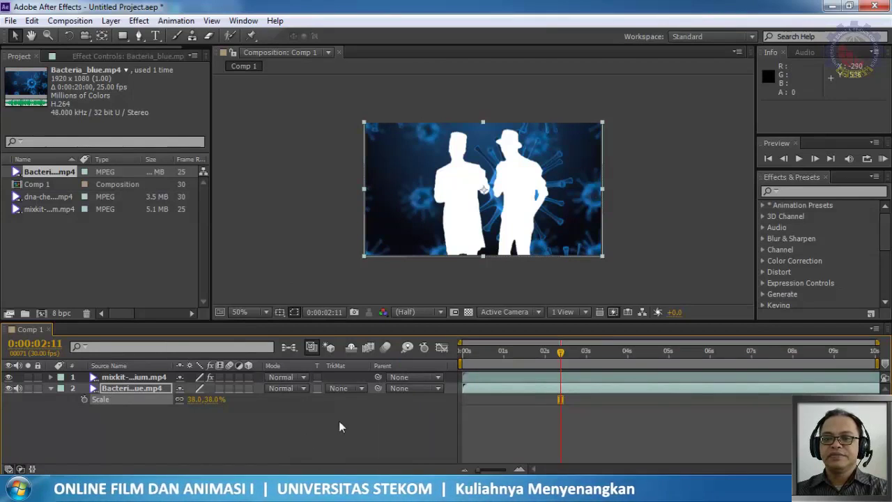
click(362, 388)
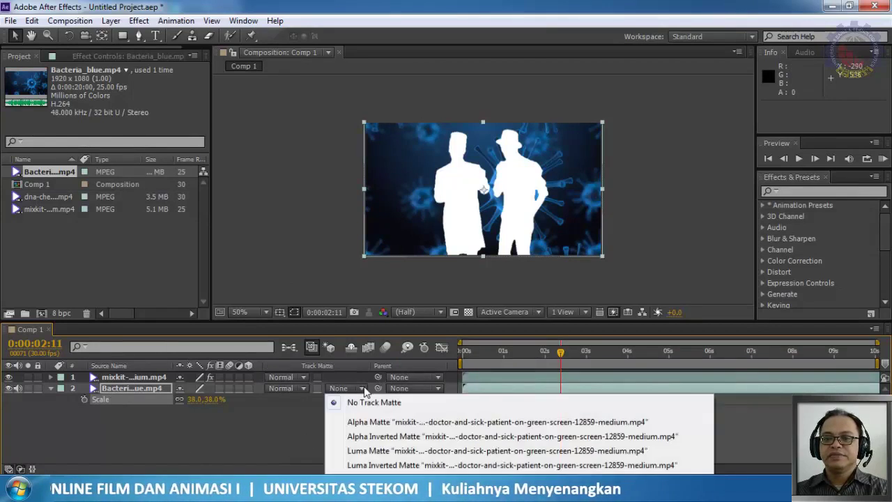
click(369, 422)
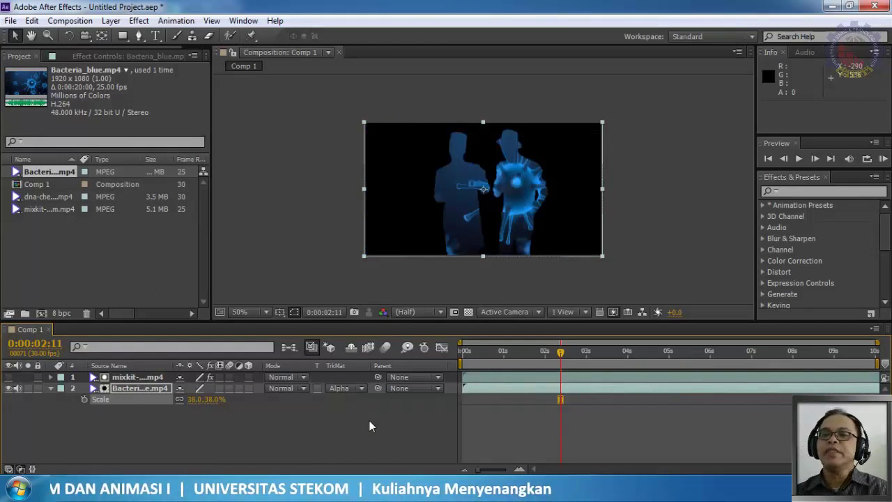
Try Luma Matte on the Bacteria_blue layer, remove its track matte and make the mixkit layer visible again
click(353, 392)
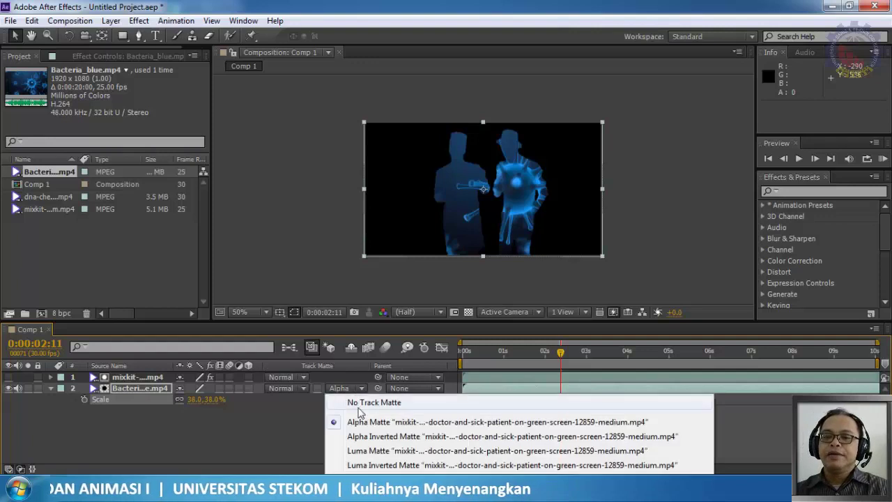
click(361, 450)
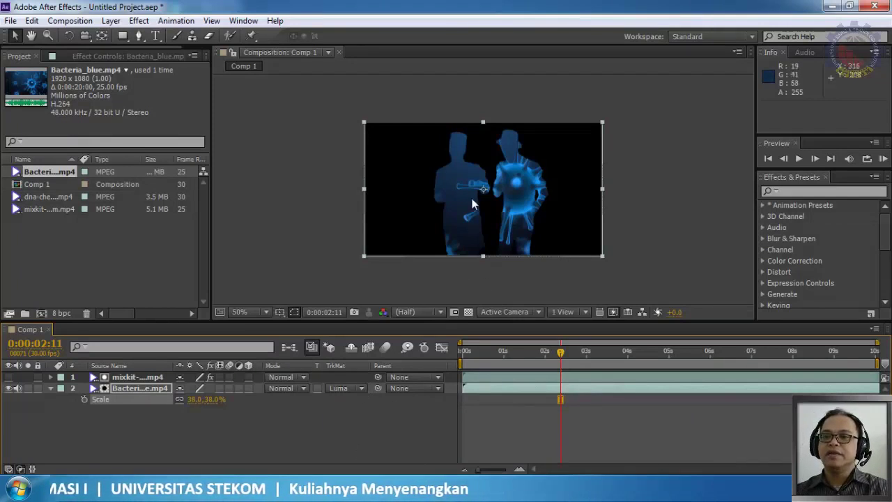
click(361, 390)
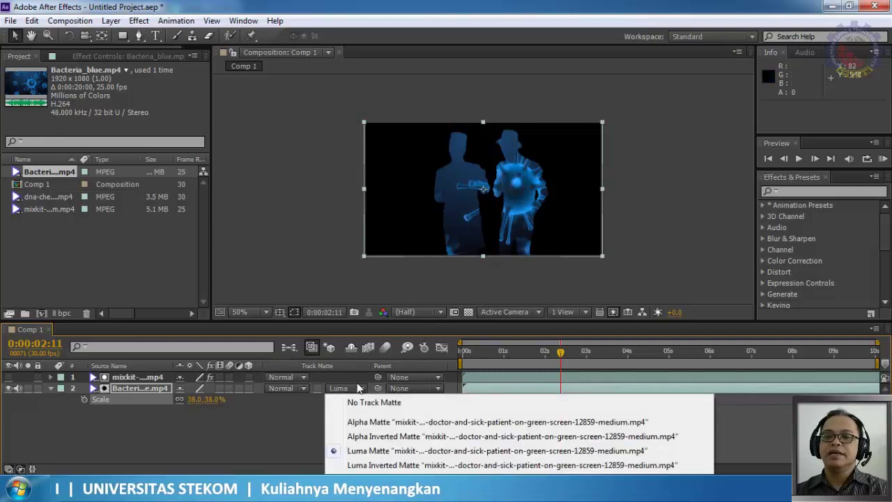
click(339, 403)
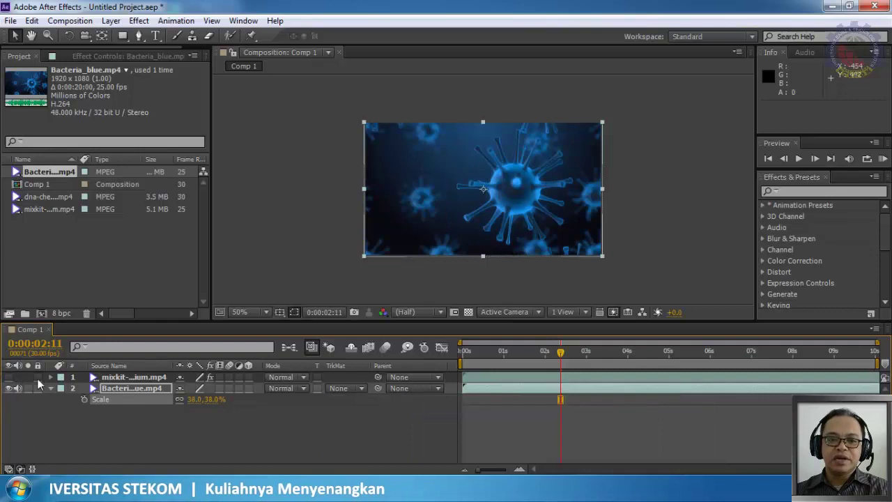
click(8, 377)
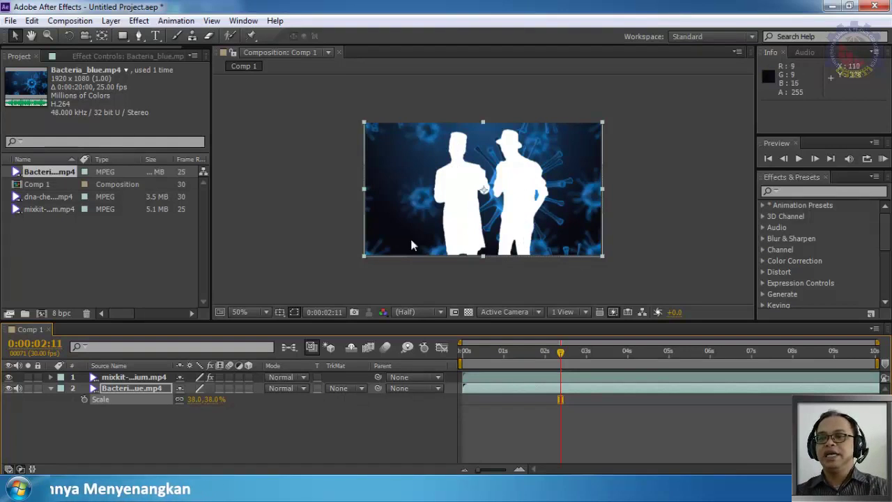
Apply Alpha Matte from the mixkit layer to the Bacteria_blue layer again and switch the matte type to Luma Matte
click(362, 389)
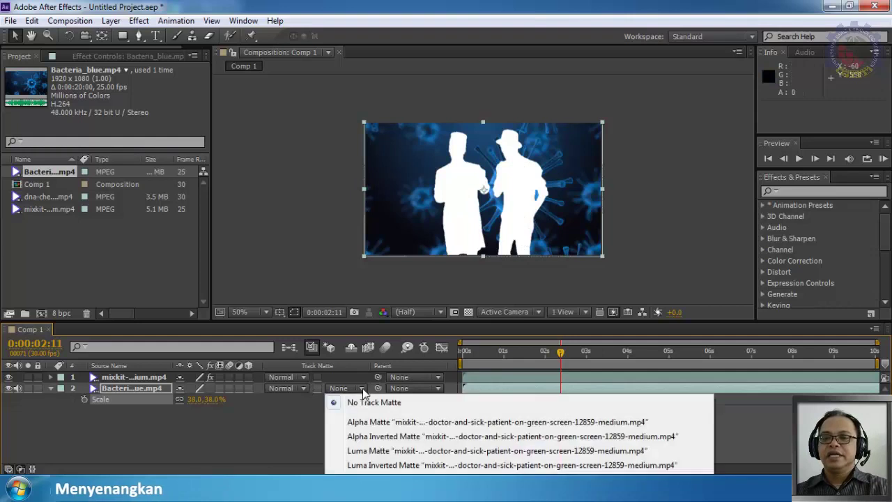
click(354, 422)
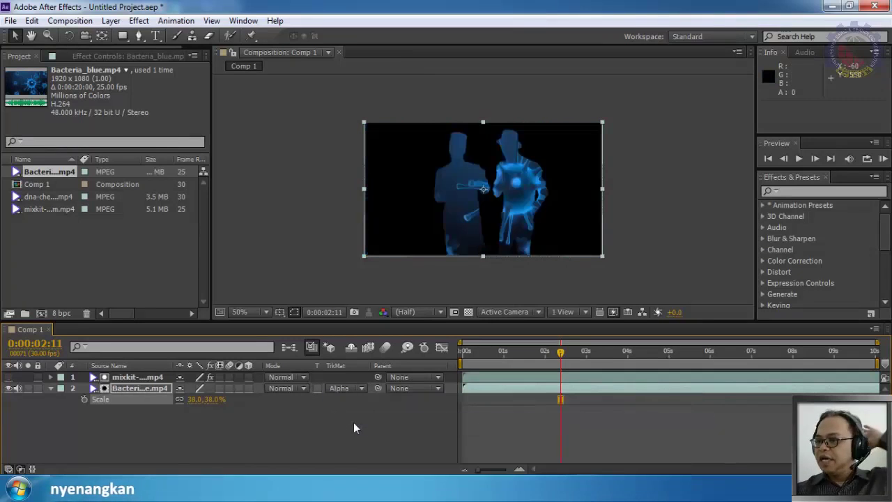
click(360, 387)
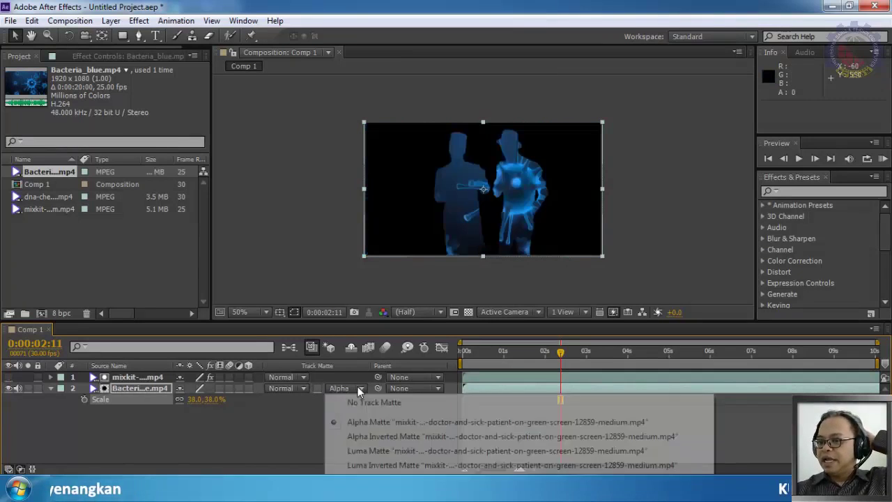
click(365, 450)
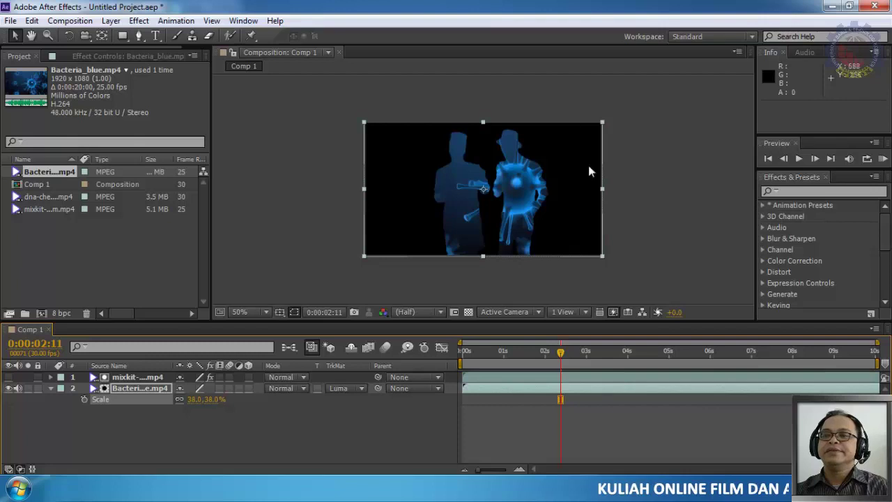
Play back the matted footage in Comp 1 from the start, stop at 0:00:00:18 and collapse the Bacteria_blue layer's properties
drag(560, 357, 439, 358)
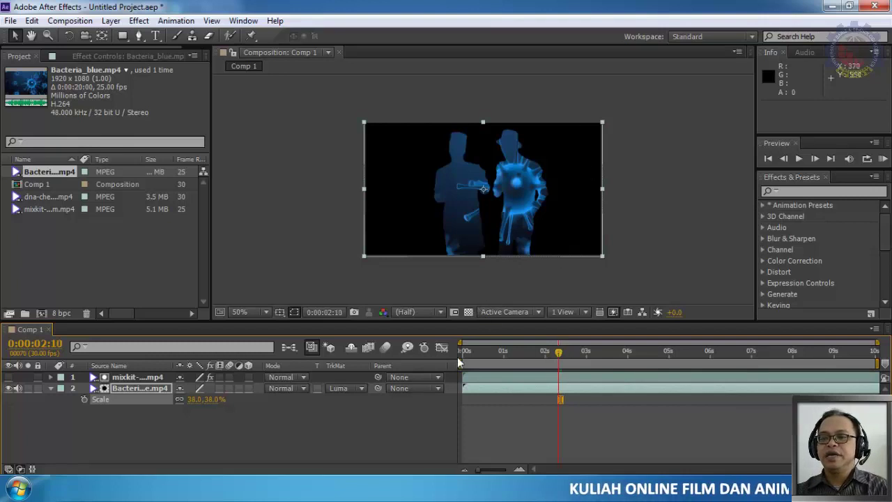
click(801, 159)
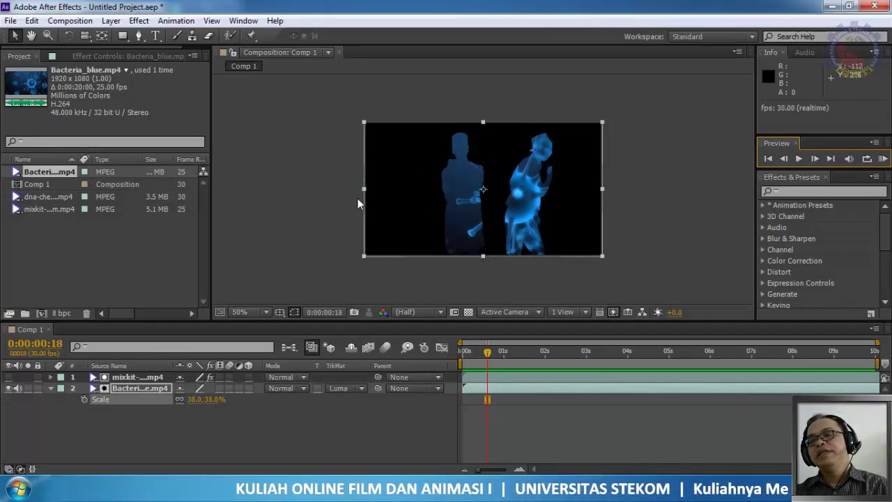
click(51, 387)
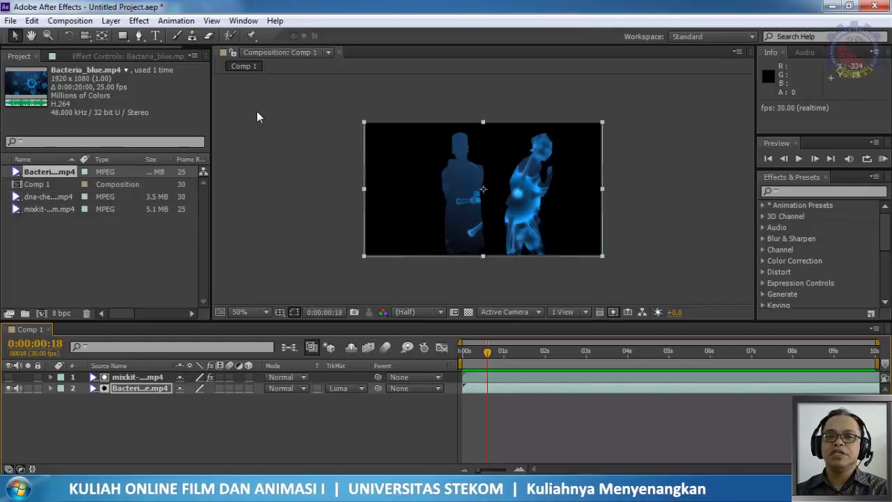
Create Comp 2 at 720 × 405, 30 fps and 10 seconds with a black background, and nest Comp 1 in it
click(70, 21)
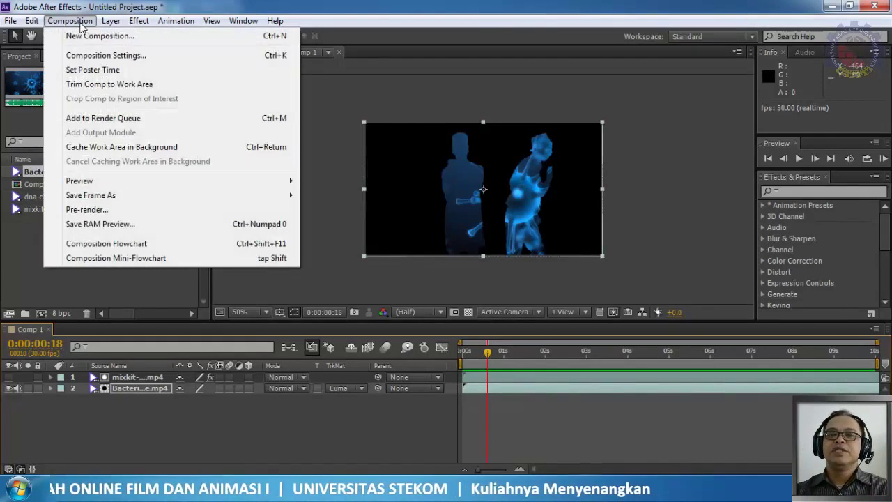
click(81, 36)
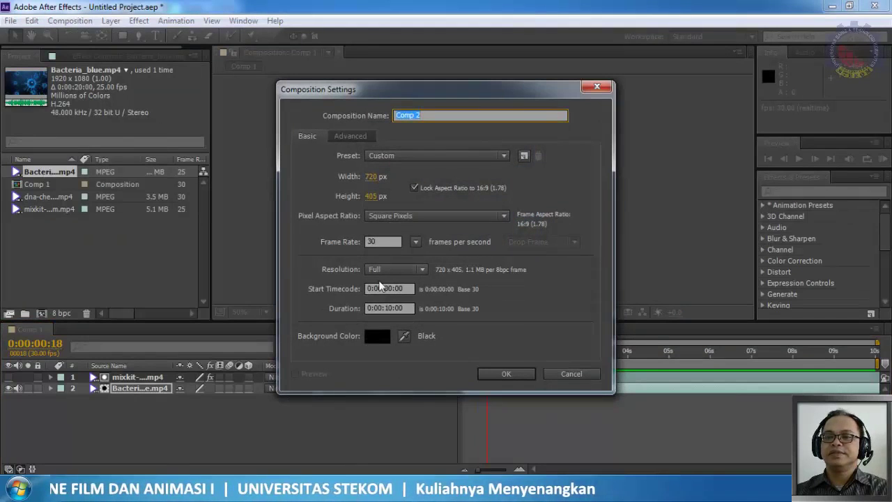
click(506, 373)
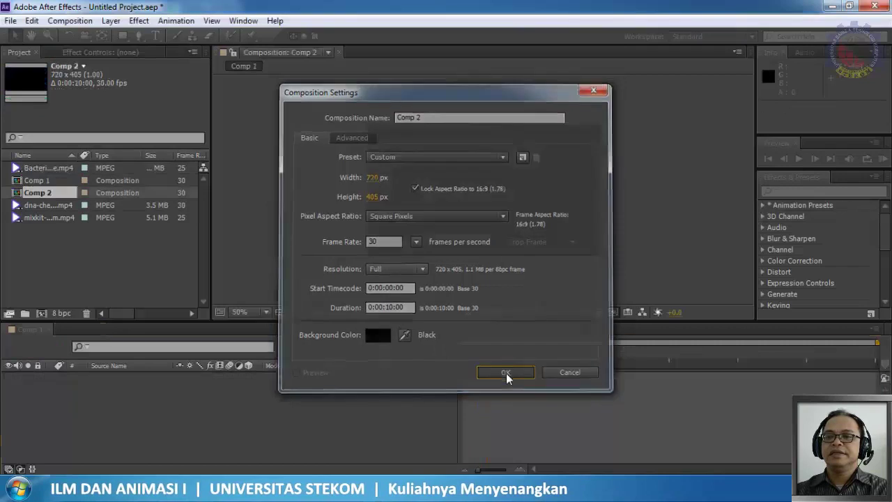
drag(38, 181, 102, 378)
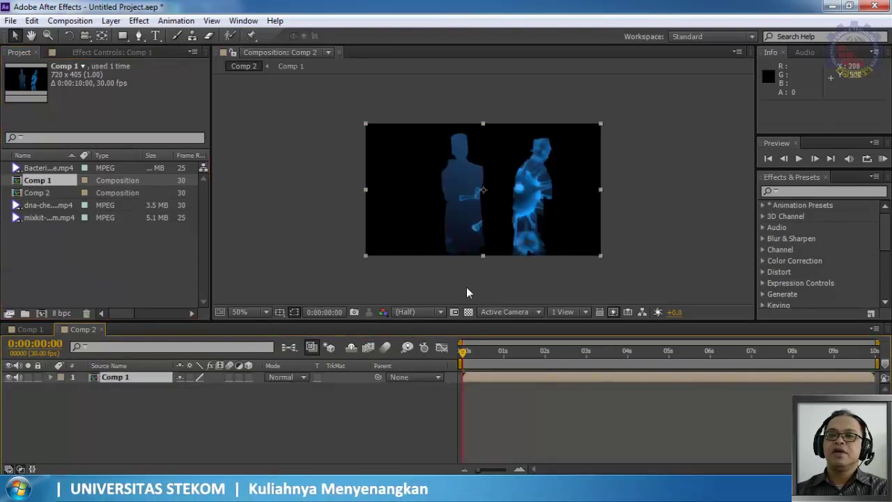
Inspect the nested Comp 1 up close and play back Comp 2 with the whole frame in view, stopping at 0:00:00:13
scroll(478, 249, up, 2)
scroll(478, 248, down, 2)
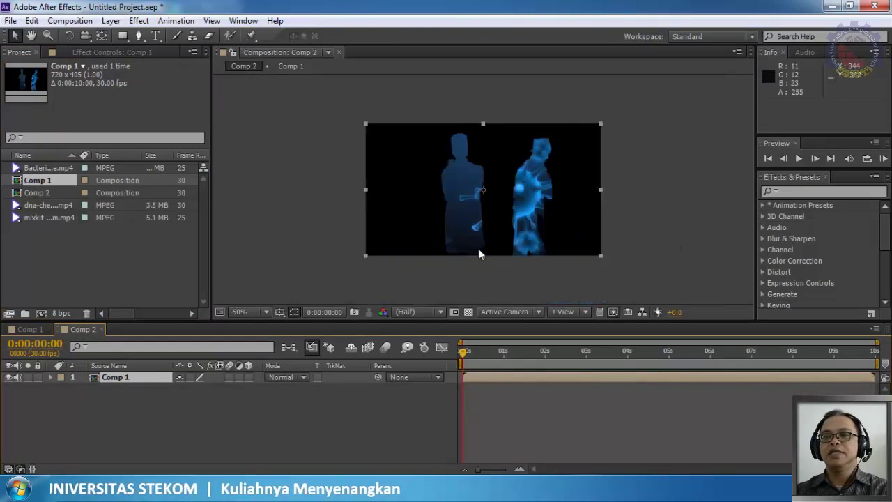
scroll(478, 250, up, 2)
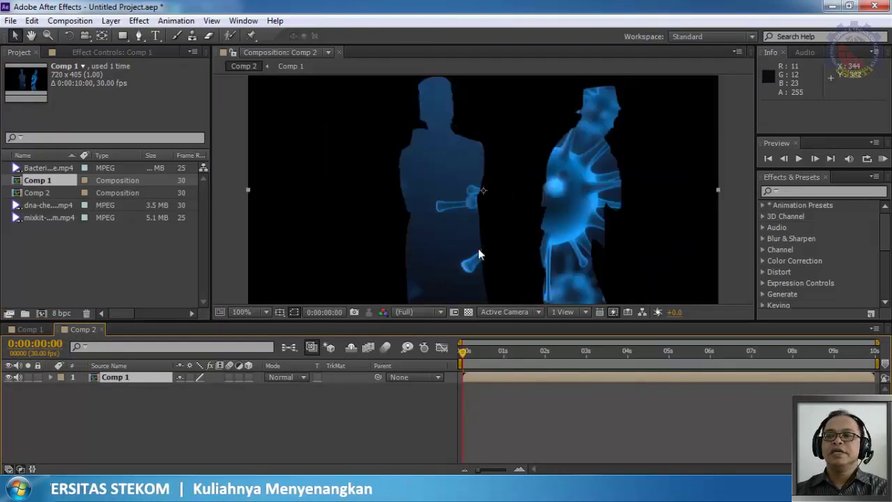
scroll(478, 255, down, 2)
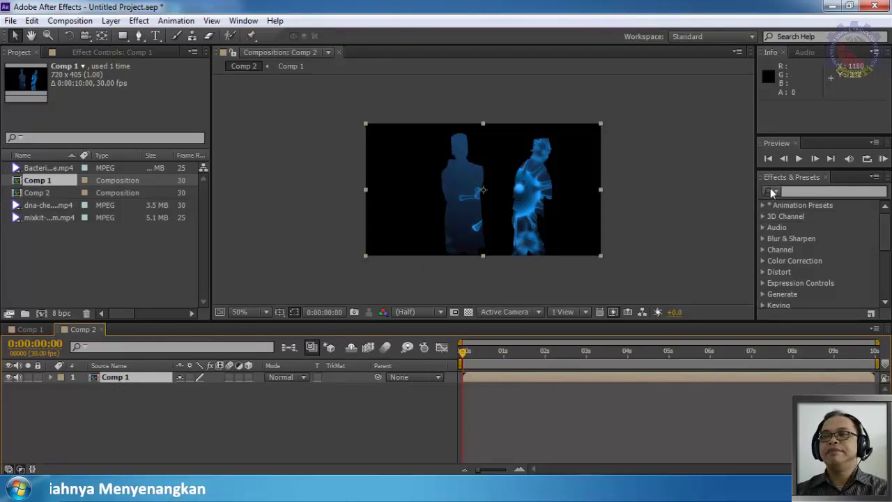
click(799, 159)
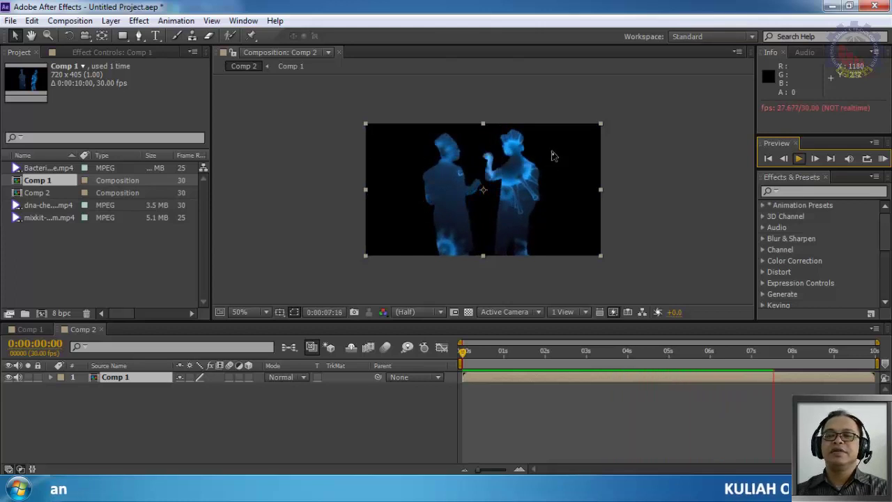
click(800, 159)
click(800, 159)
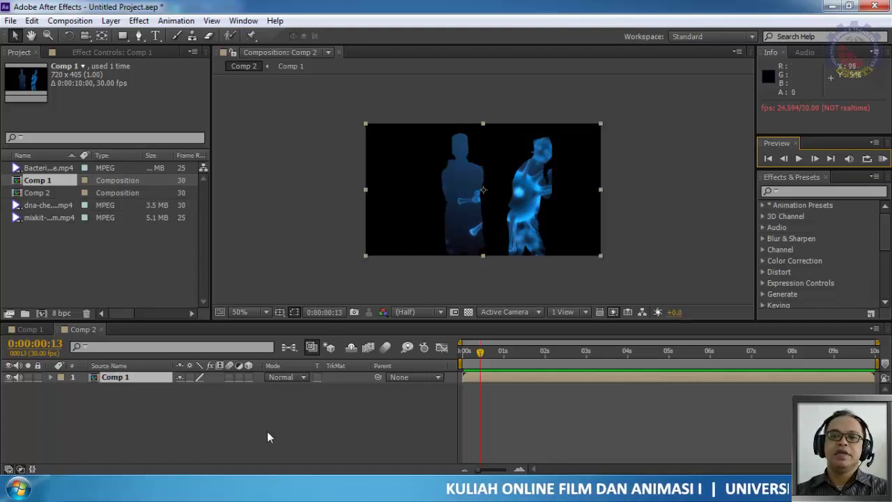
Apply the Color Balance (HLS) effect to the Bacteria_blue layer in Comp 1
click(38, 331)
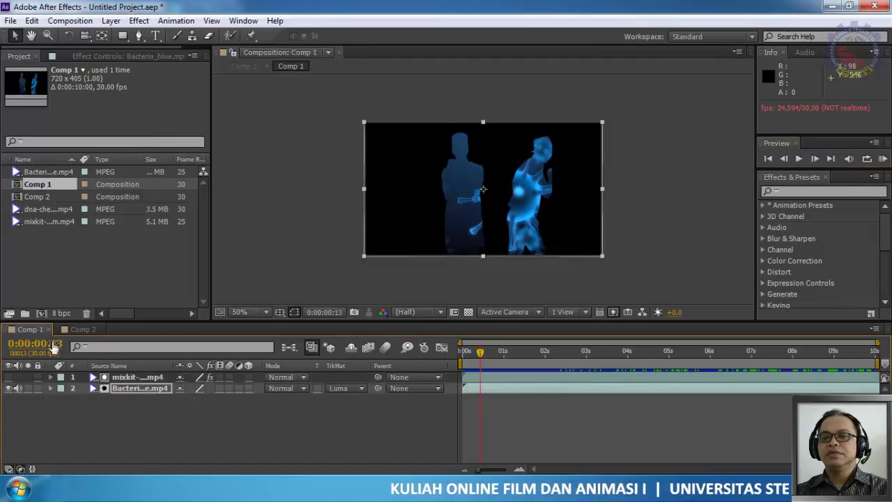
click(149, 376)
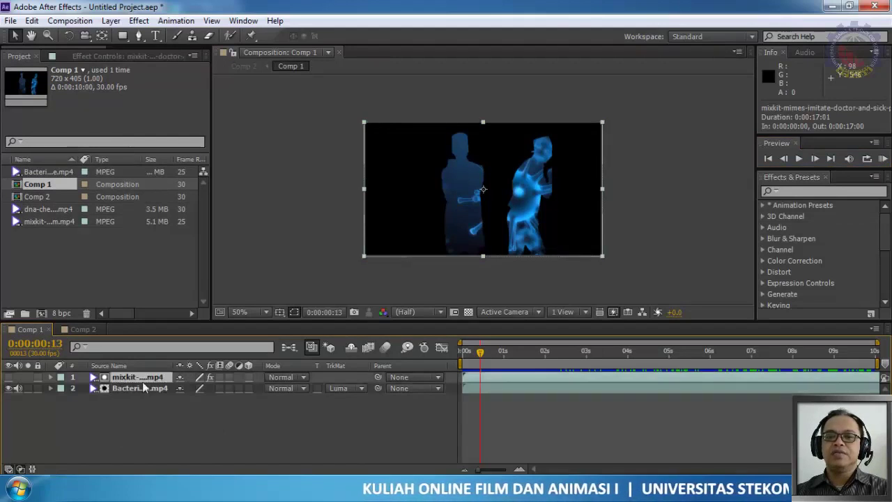
click(137, 389)
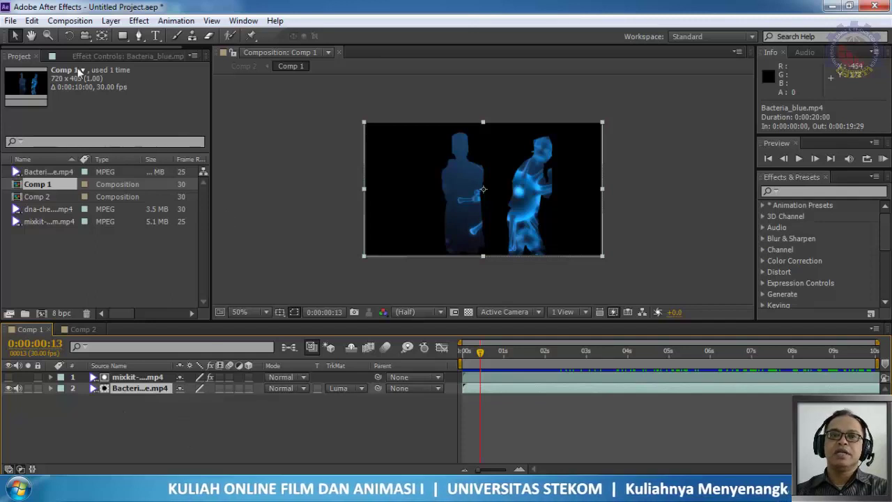
click(139, 21)
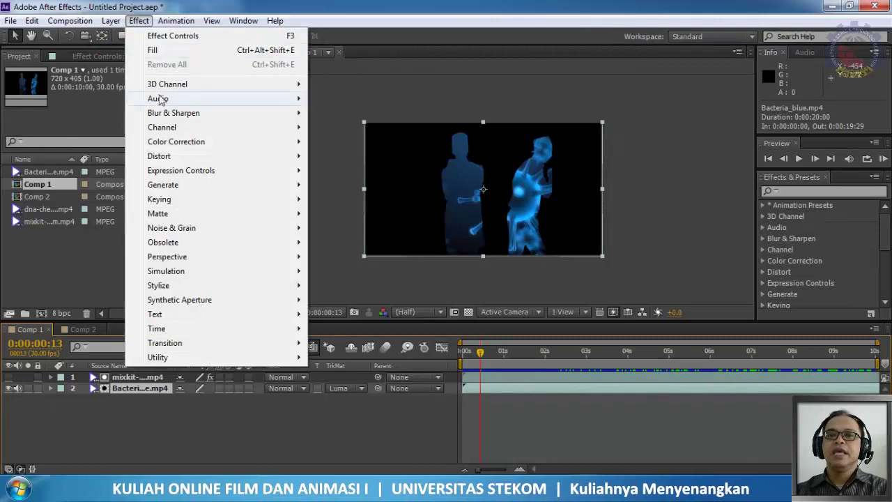
mouse_move(175, 143)
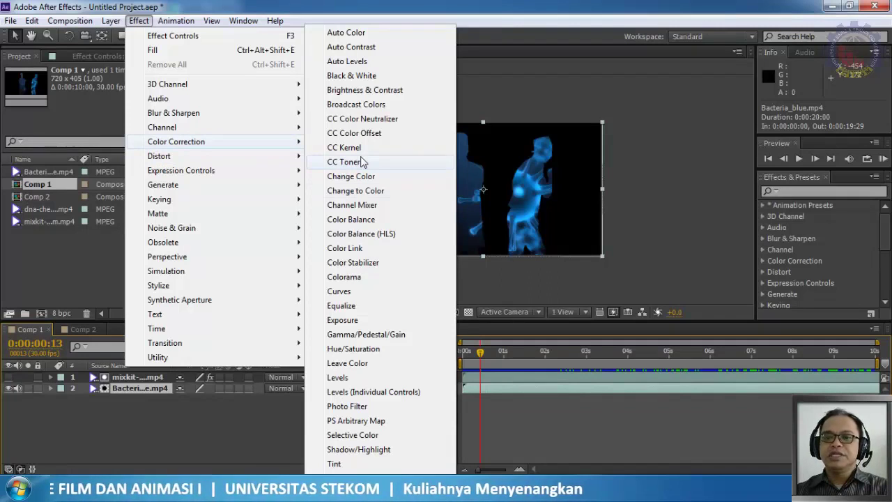
click(362, 234)
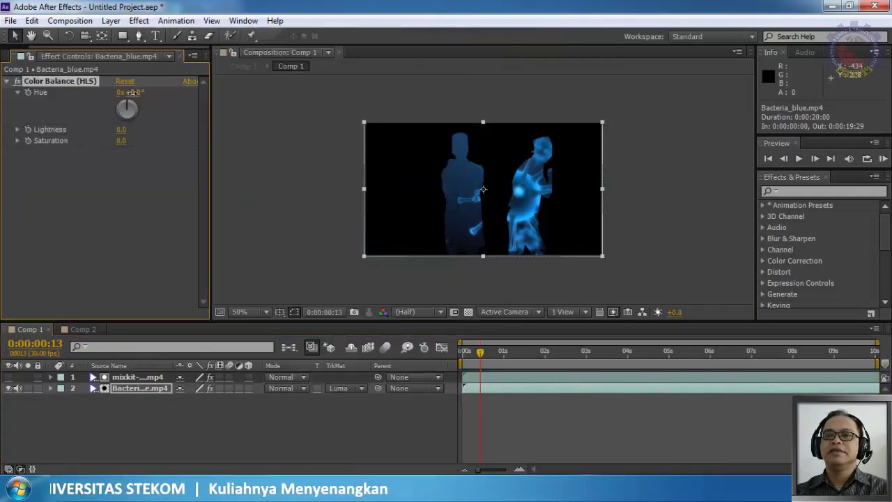
Set the Color Balance (HLS) hue to -206°, lightness to 7 and saturation to 9, and play back Comp 1, stopping at 0:00:05:12
drag(132, 93, 112, 116)
drag(57, 117, 22, 118)
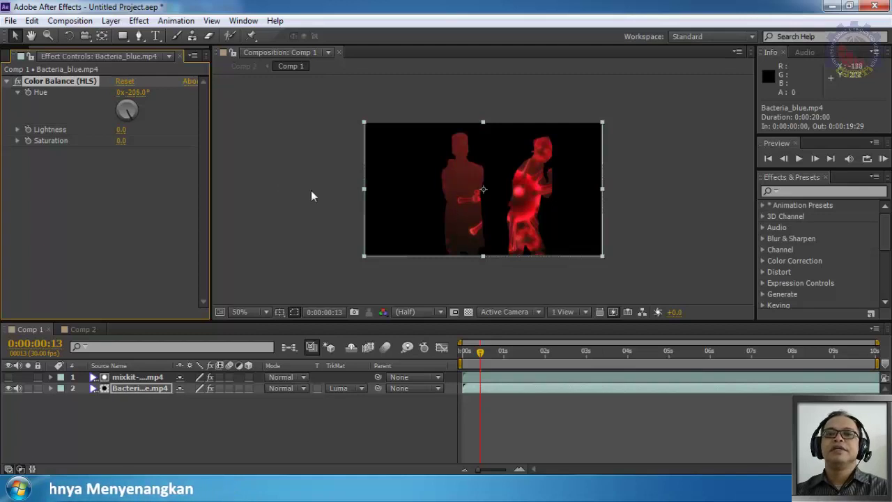
drag(118, 130, 123, 131)
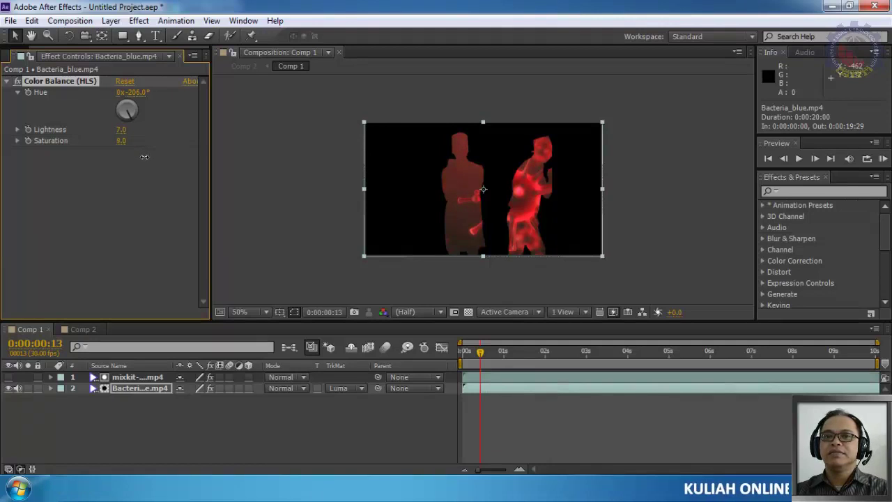
click(798, 159)
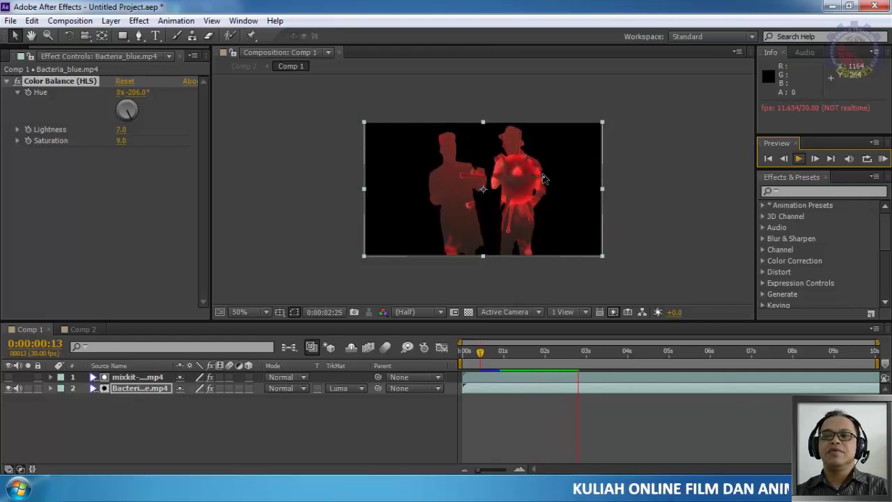
click(798, 159)
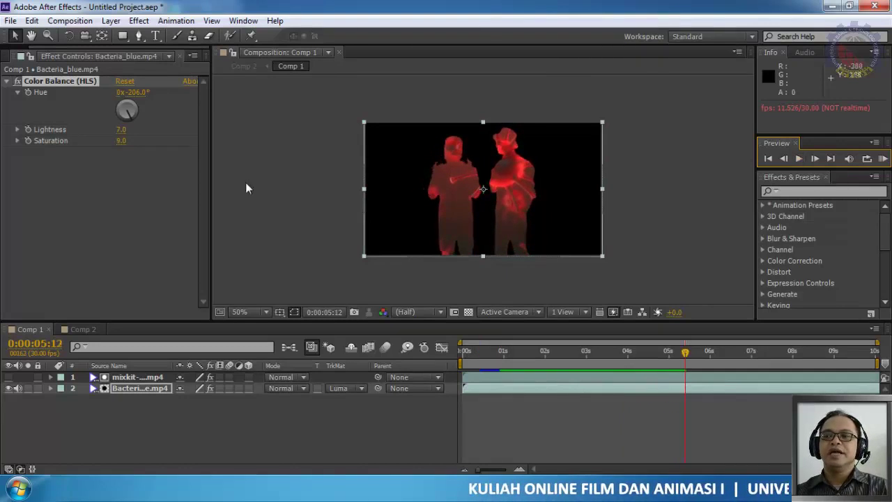
Keyframe the Comp 1 layer's opacity in Comp 2 from 0% at 0:00:00:00 to 100% at 0:00:00:11
click(81, 330)
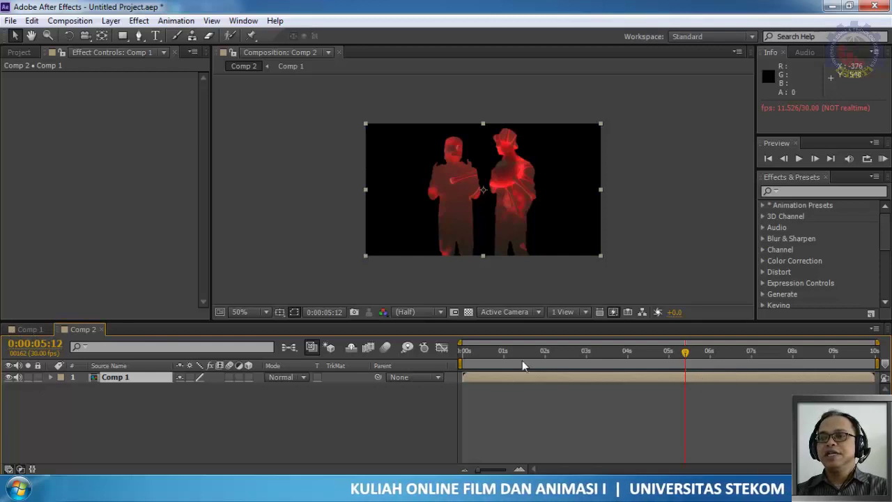
click(463, 355)
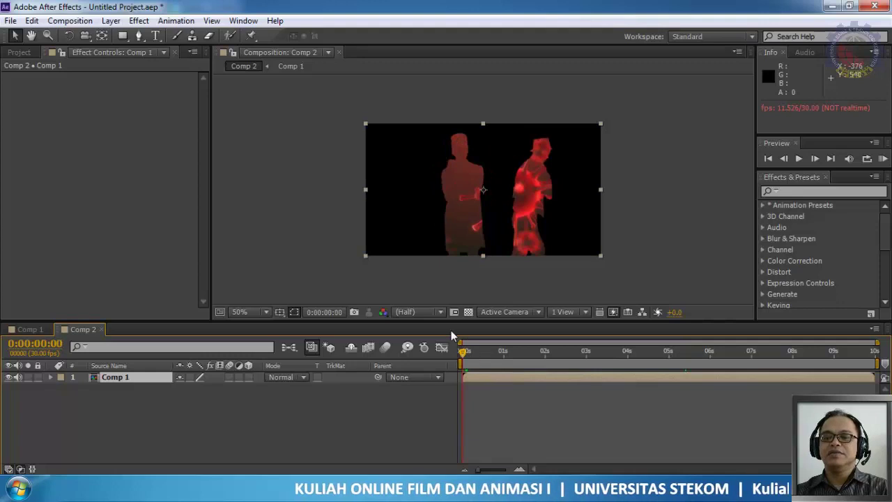
key(t)
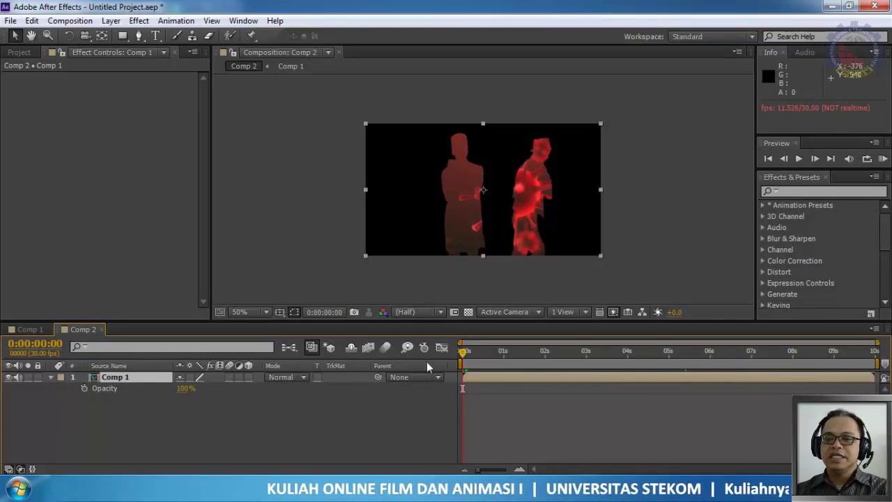
click(83, 389)
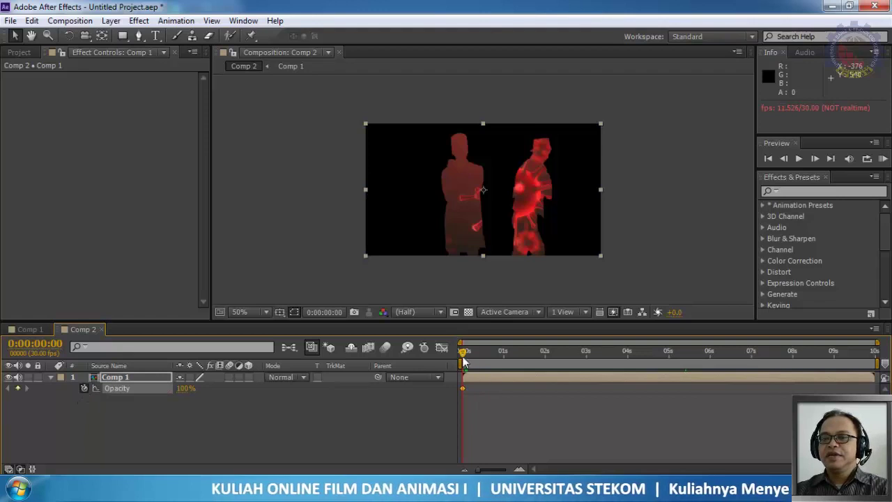
drag(184, 389, 120, 389)
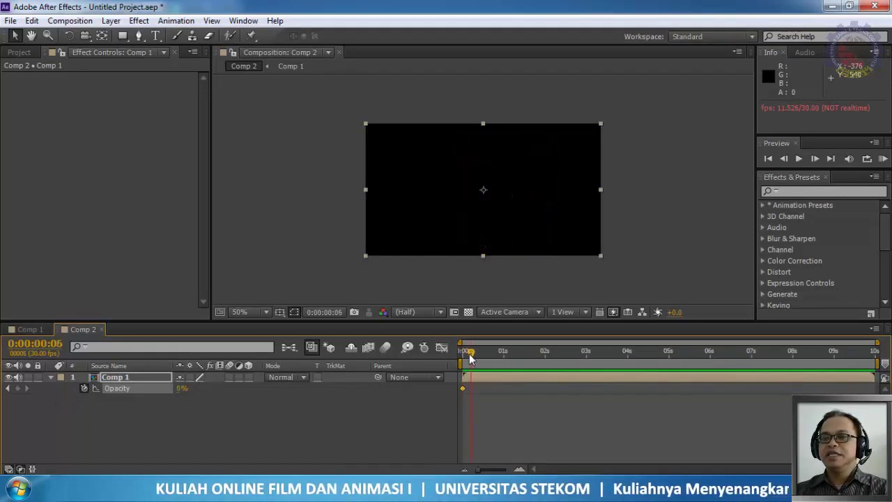
drag(463, 351, 479, 357)
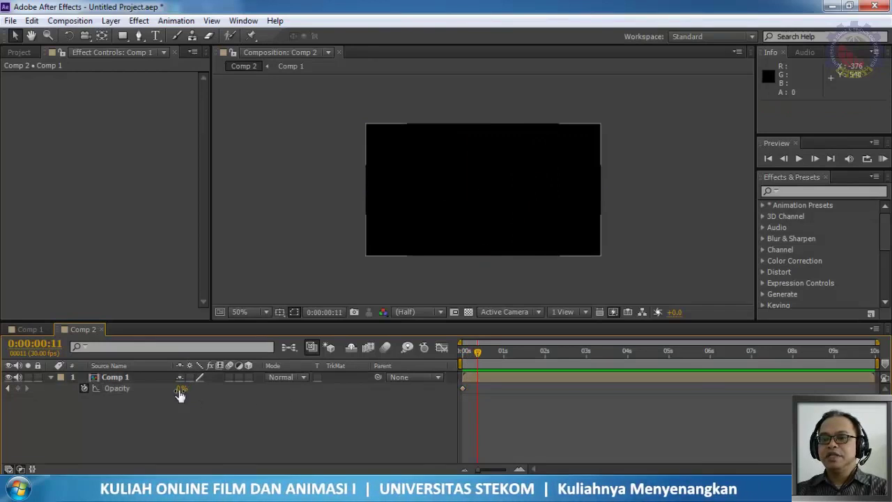
drag(182, 388, 238, 390)
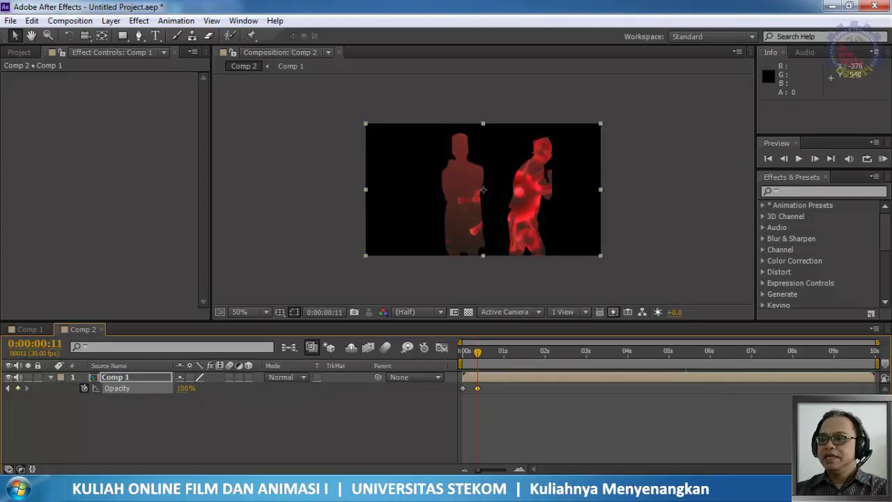
Fade out the Comp 1 layer with opacity keyframes of 100% at 0:00:09:19 and 0% at 0:00:09:29
click(859, 357)
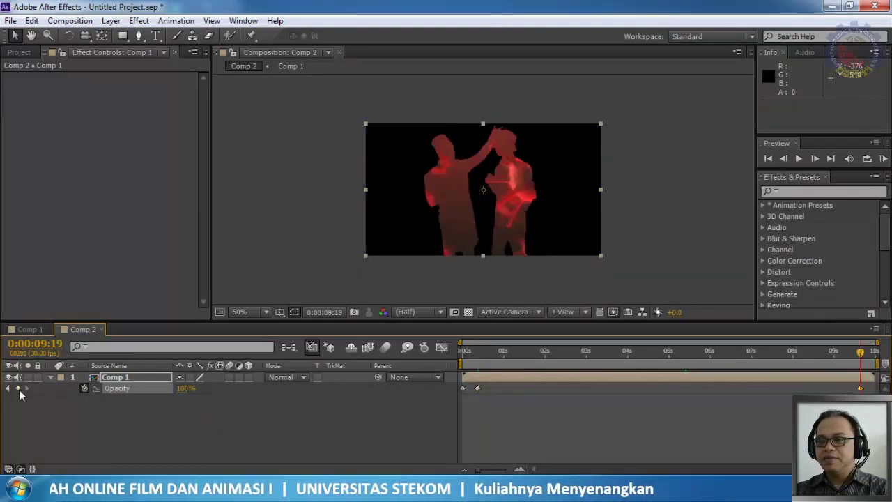
click(877, 355)
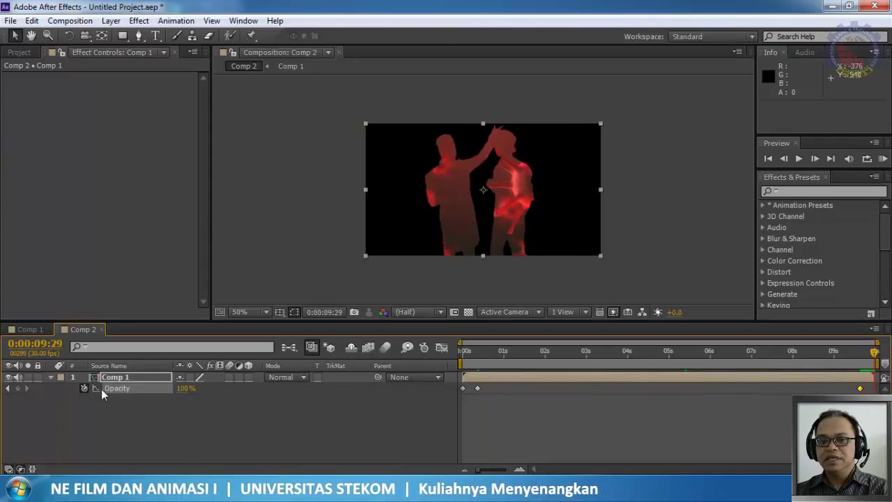
drag(186, 389, 105, 388)
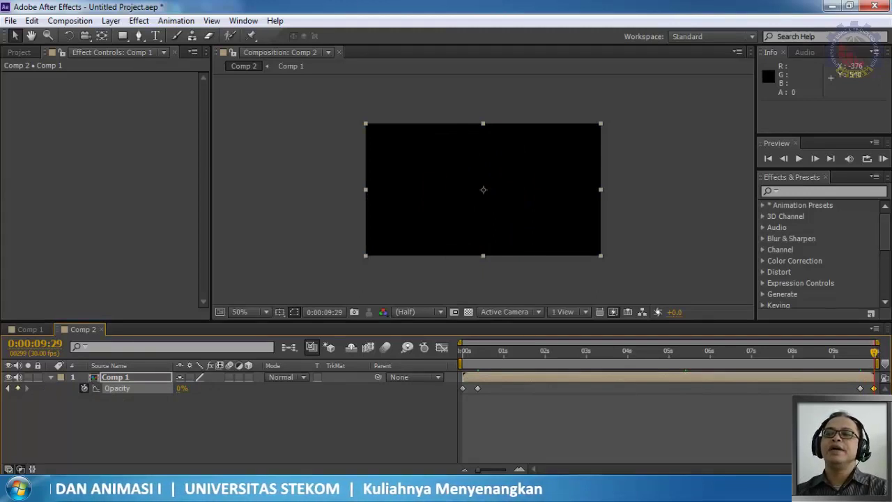
Play back the fade in Comp 2 from the start and stop at 0:00:02:05
click(465, 353)
drag(465, 354, 461, 353)
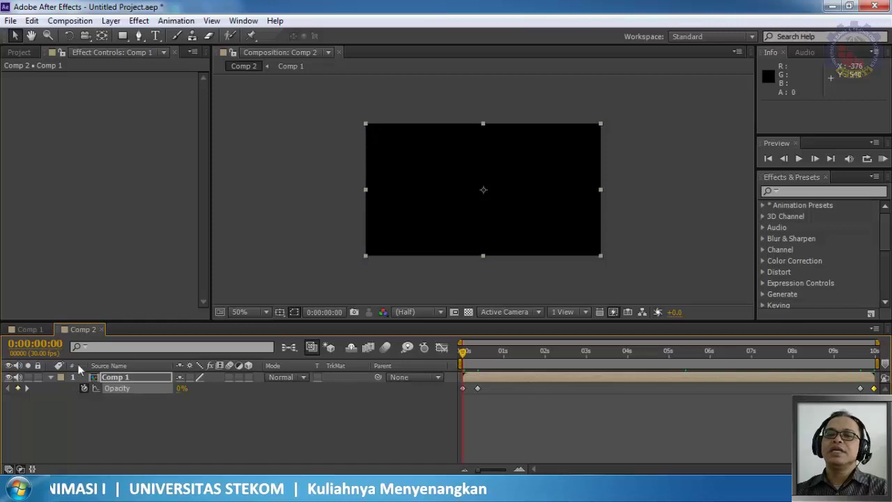
click(800, 159)
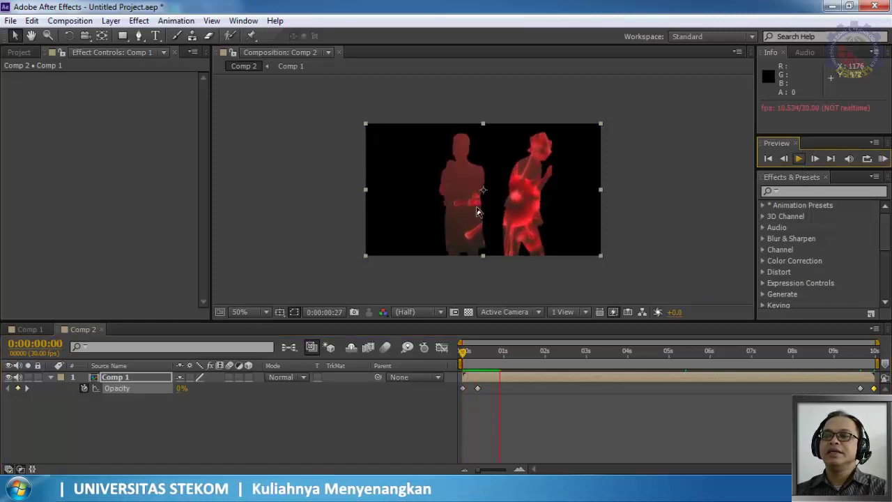
click(800, 159)
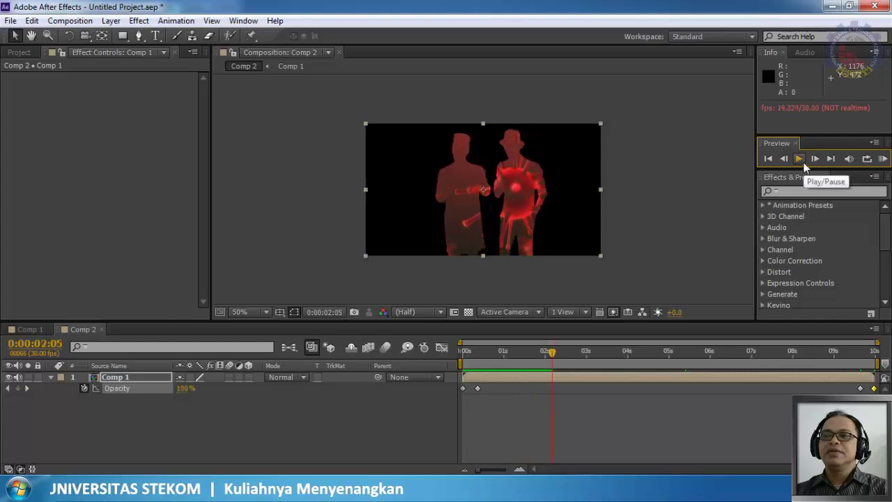
Scale the Comp 1 layer in Comp 2 to 101% and collapse its properties
click(559, 376)
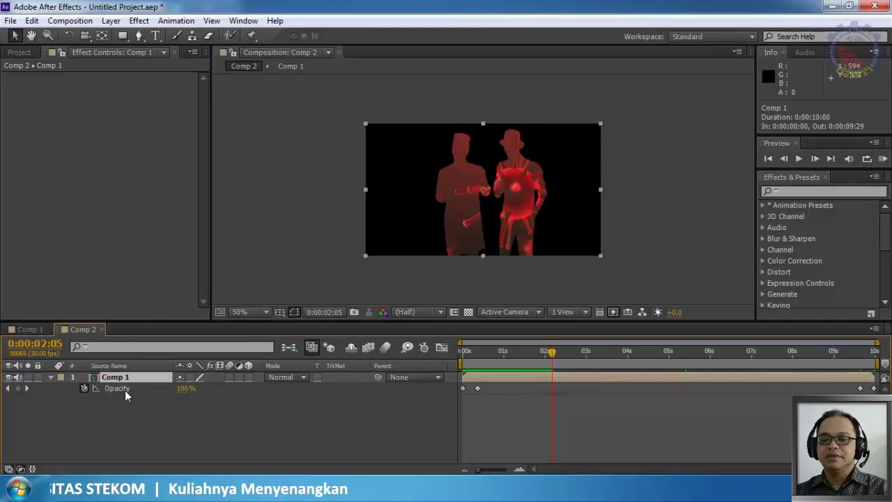
key(alt+shift+s)
mouse_move(202, 389)
mouse_down()
mouse_move(184, 389)
mouse_move(237, 396)
mouse_move(213, 402)
mouse_up()
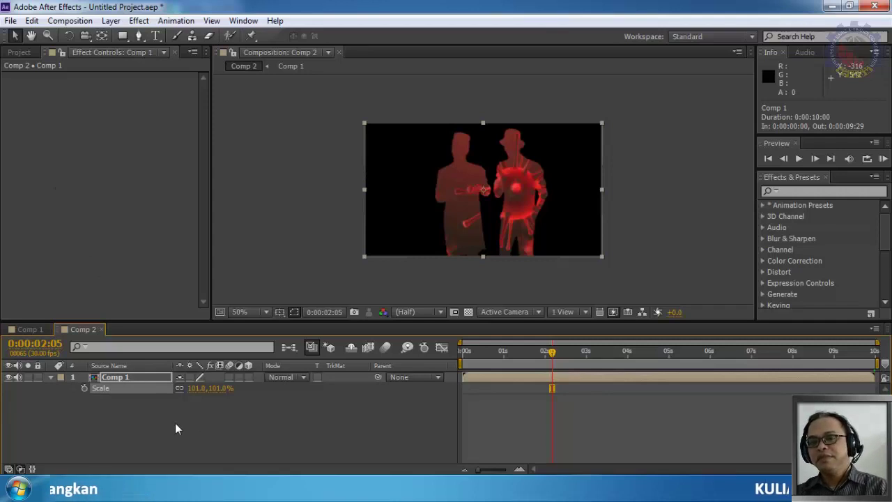
click(51, 377)
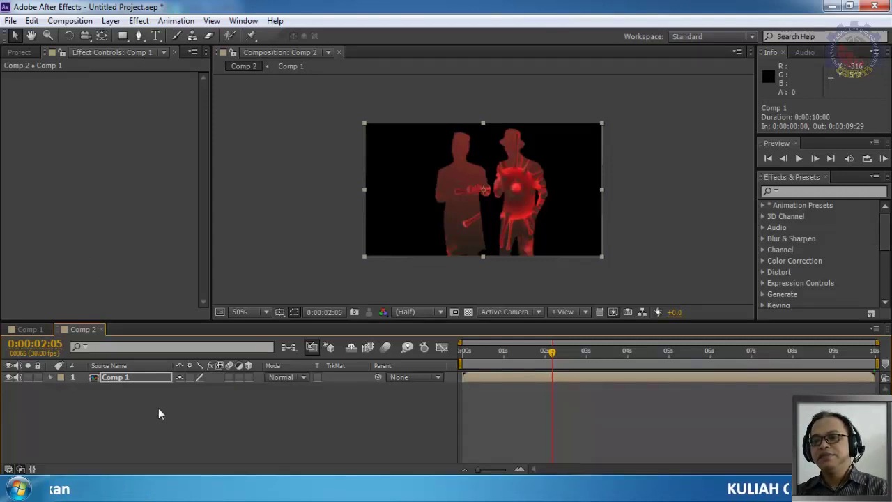
Add dna-checked.mp4 to Comp 2 beneath the Comp 1 layer and scale it to 58%
click(22, 55)
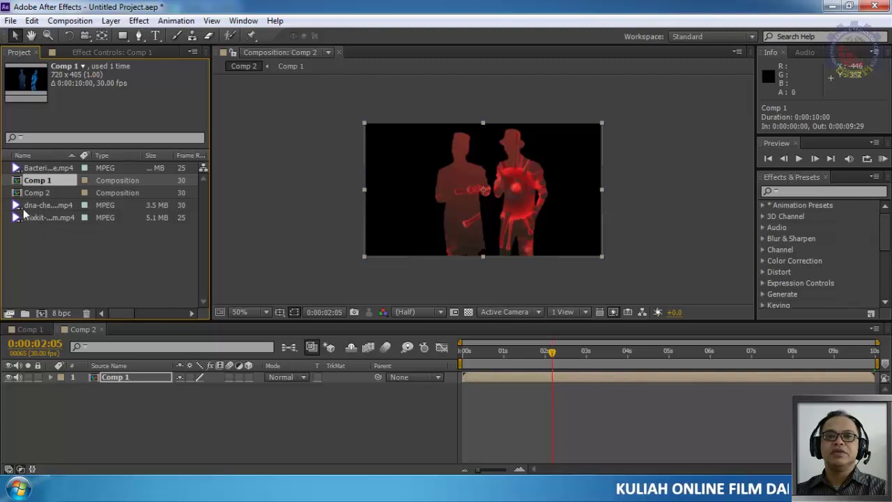
click(43, 209)
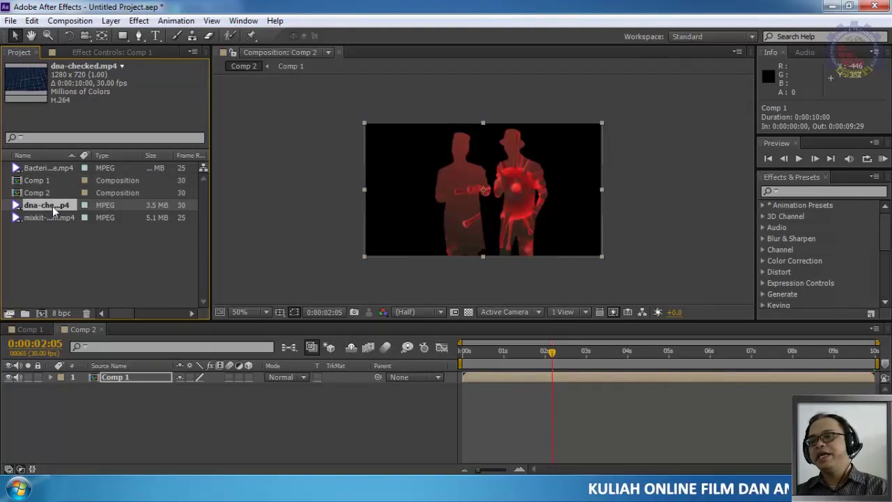
drag(52, 206, 156, 408)
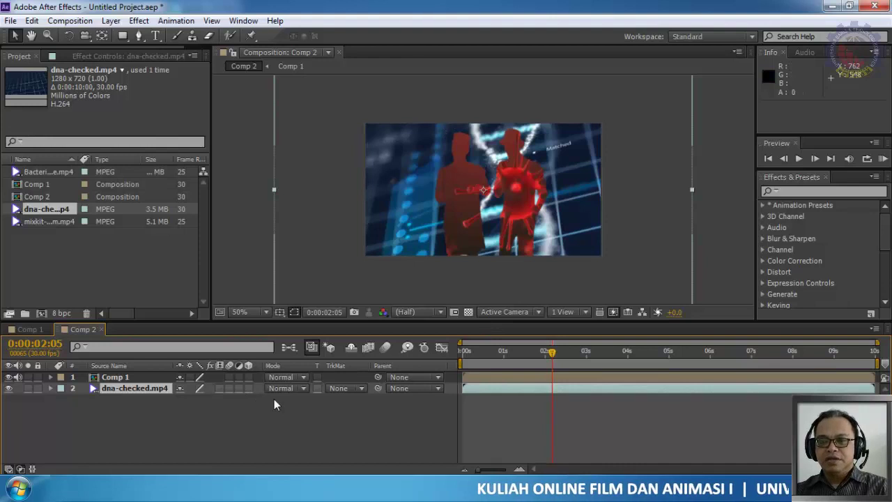
key(s)
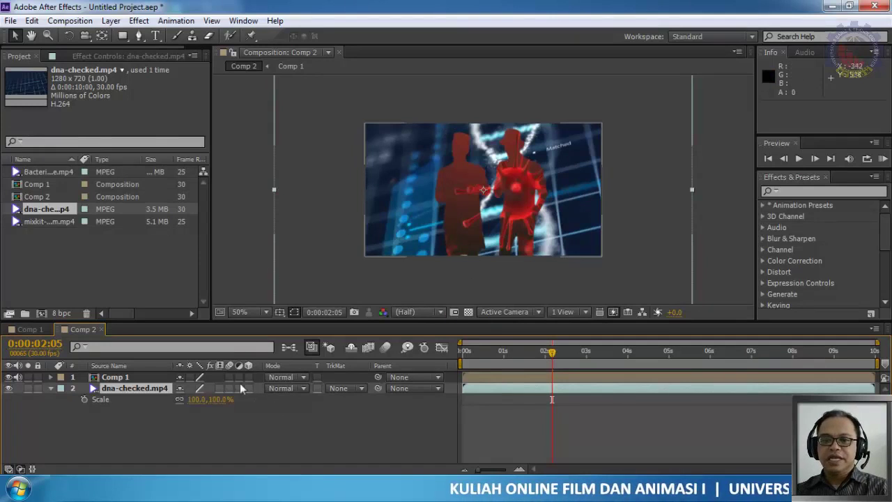
drag(207, 400, 180, 400)
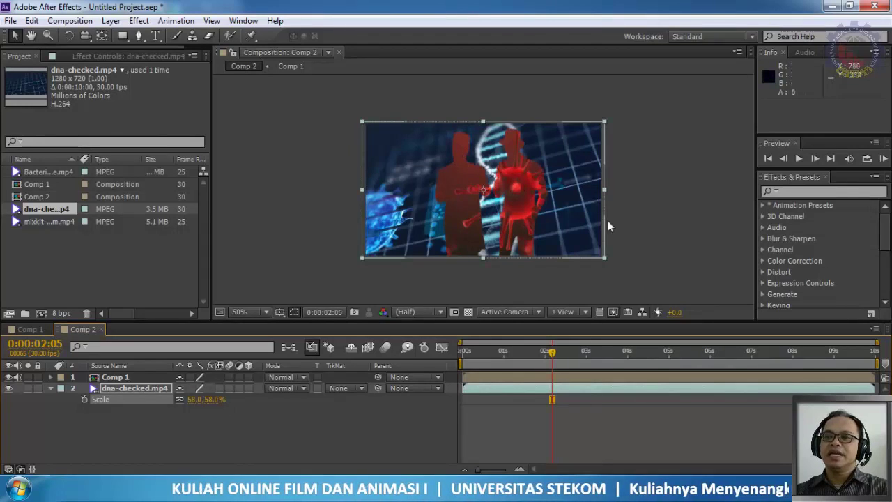
Play back Comp 2 with the DNA background, stop at 0:00:01:11 and collapse the dna-checked.mp4 layer's properties
click(799, 160)
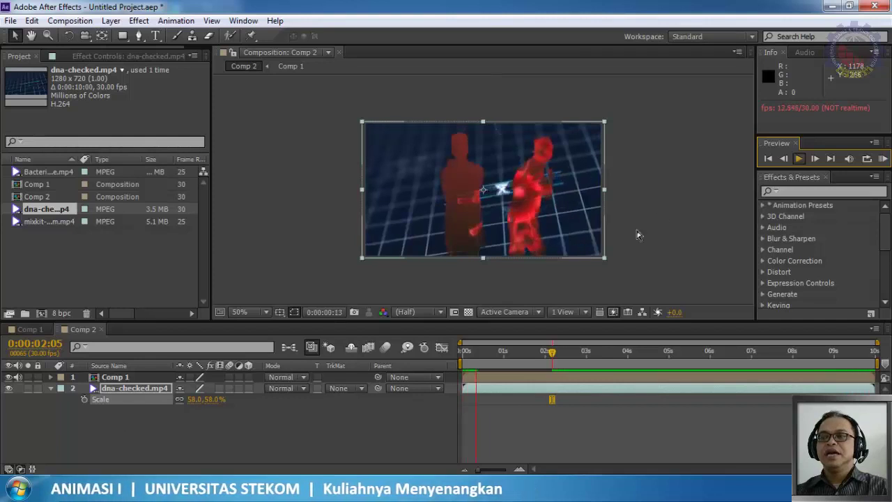
click(799, 158)
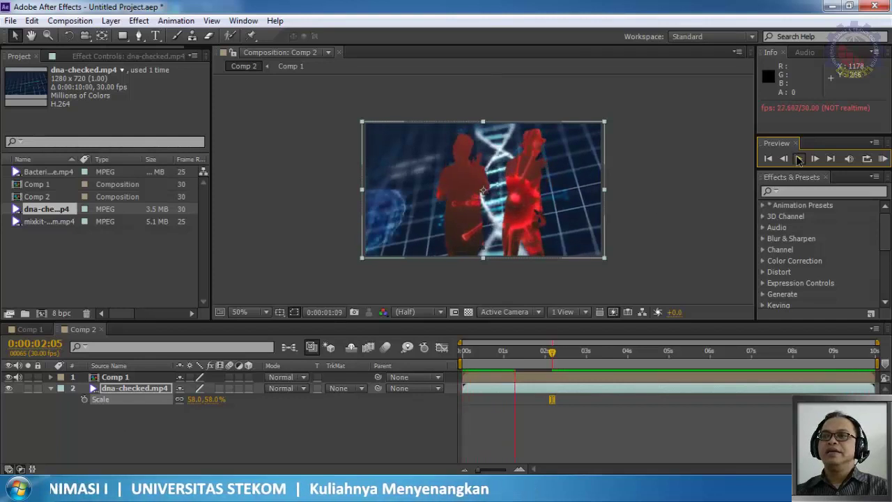
click(50, 388)
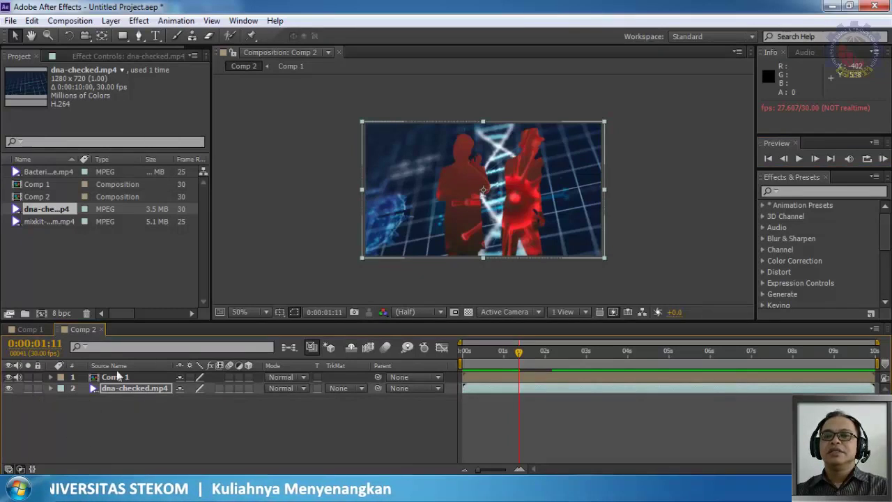
Create a new 720 x 405 px, 30 fps composition lasting 10 seconds and add Comp 2 to it as a layer
click(73, 20)
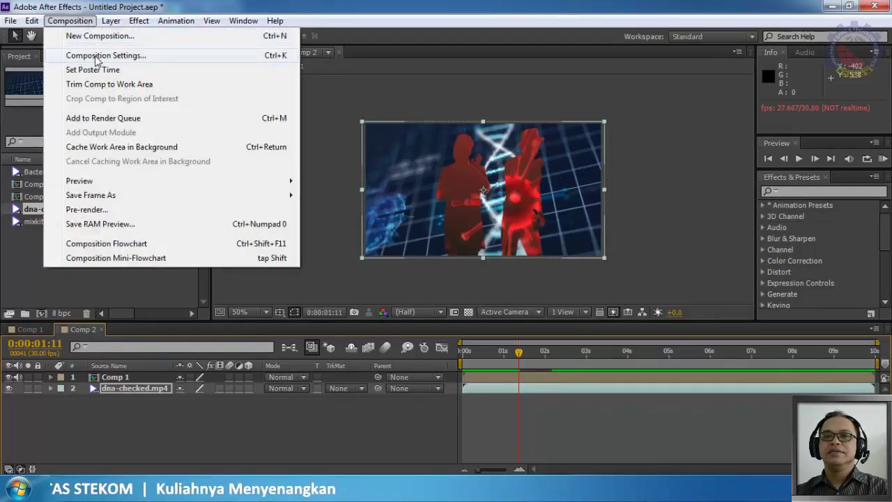
click(76, 36)
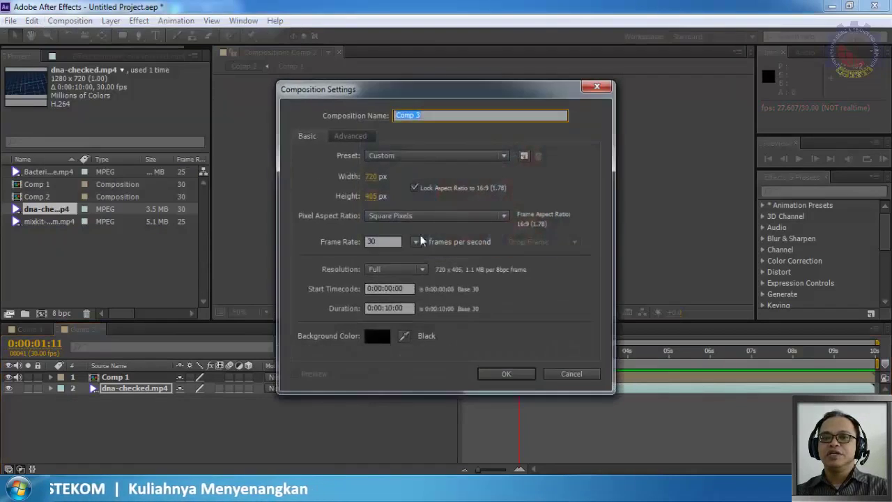
click(498, 376)
click(42, 193)
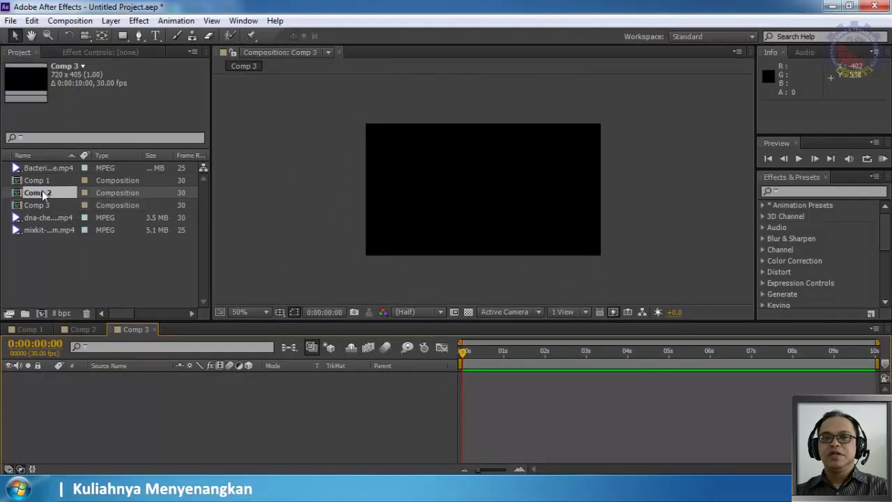
drag(42, 193, 95, 387)
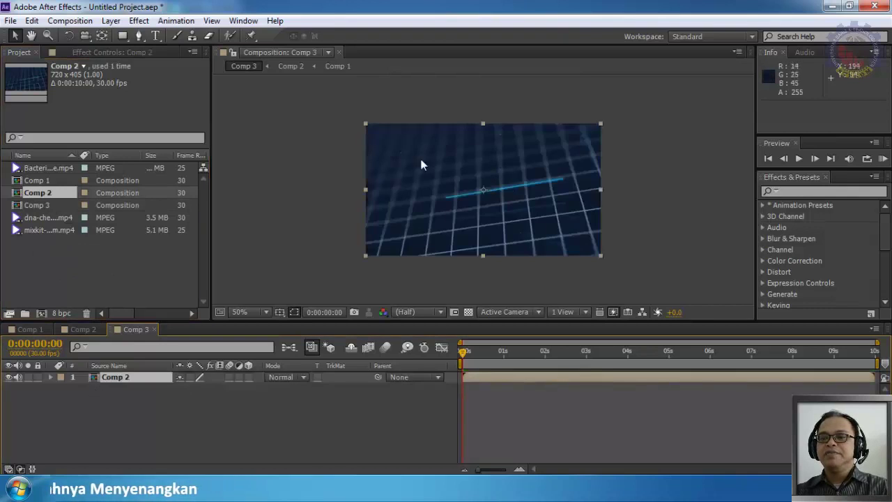
Add a text layer above Comp 2 reading TRACK MATTE, with the two words on separate lines
right_click(111, 414)
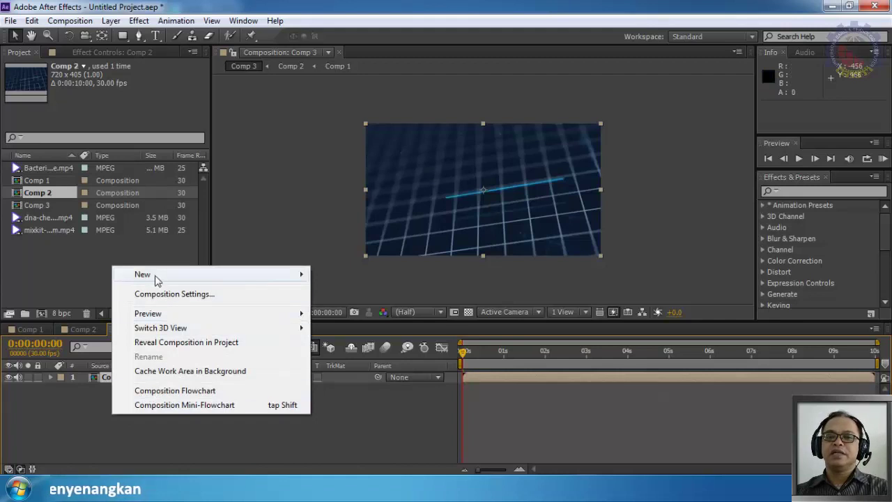
mouse_move(156, 281)
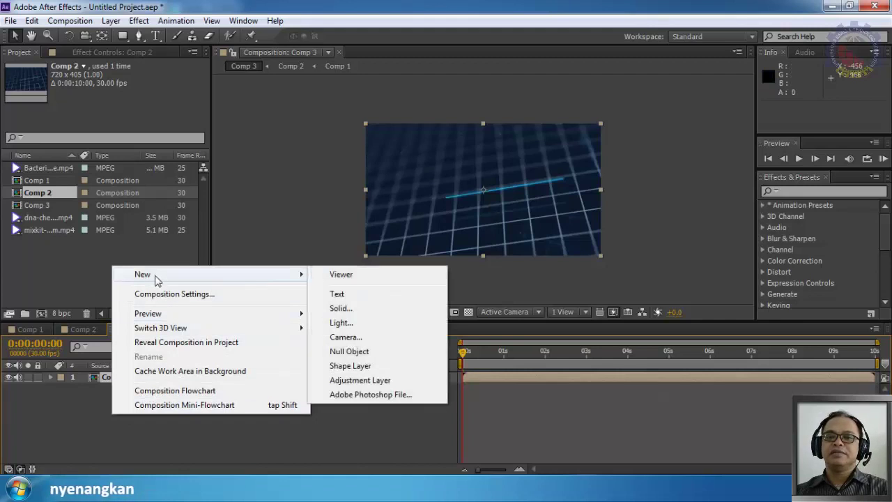
click(337, 294)
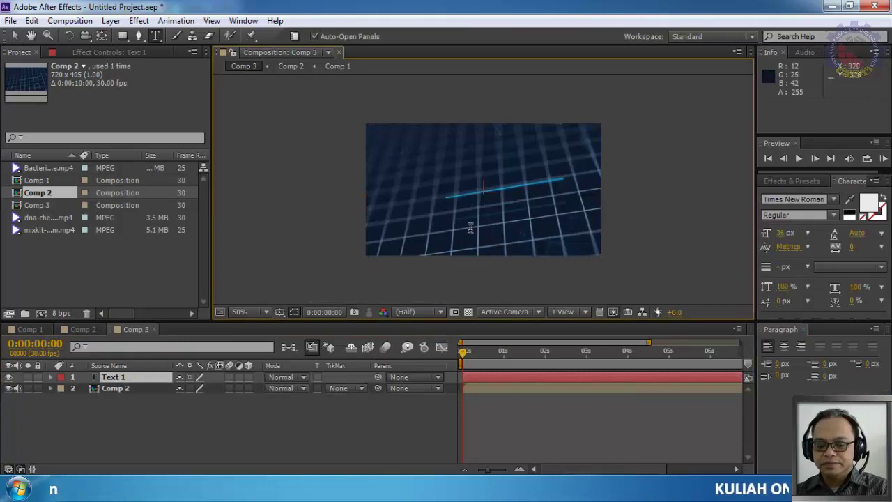
text(TR)
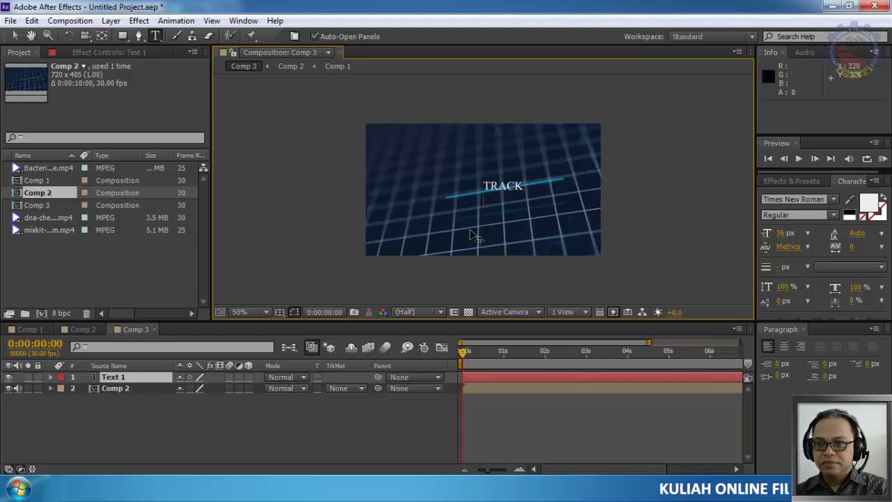
text(ACK)
key(Return)
text(MATTE)
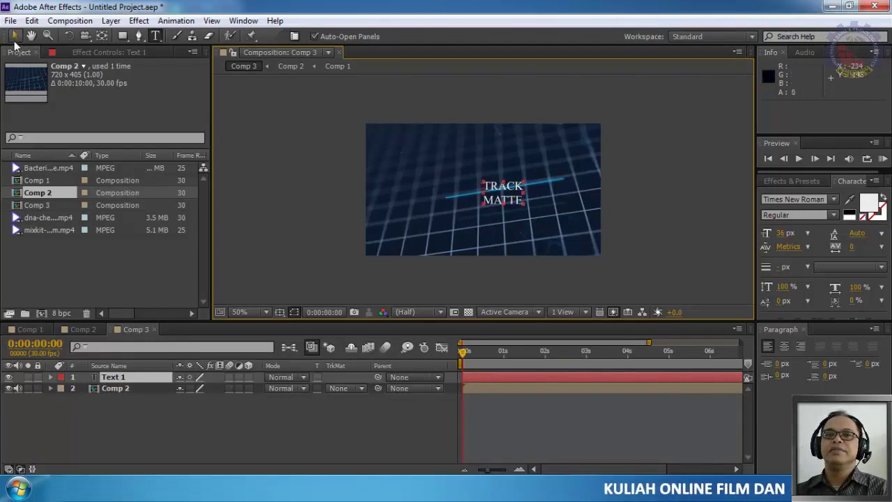
click(14, 39)
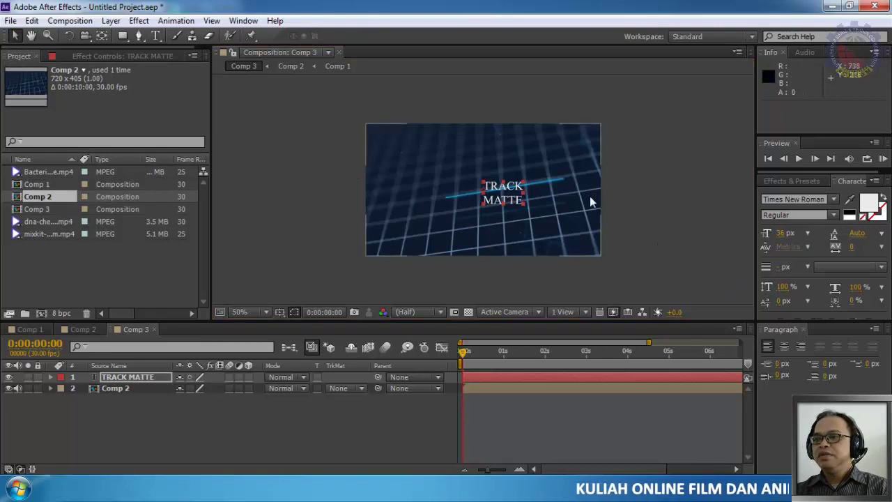
Set the font of the whole TRACK MATTE text to Impact
double_click(134, 376)
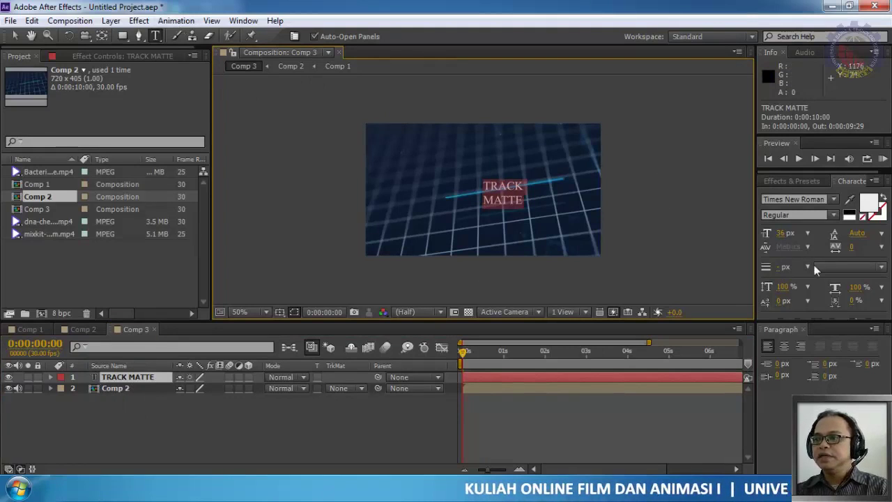
click(836, 200)
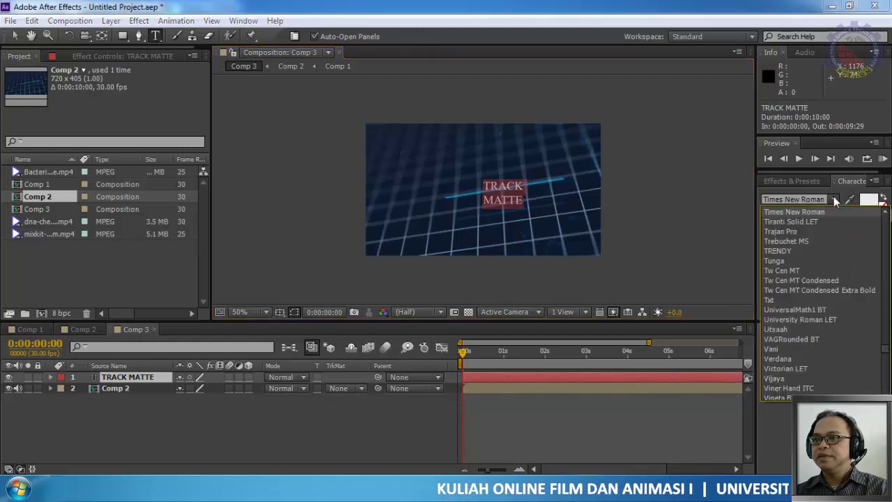
scroll(816, 291, down, 6)
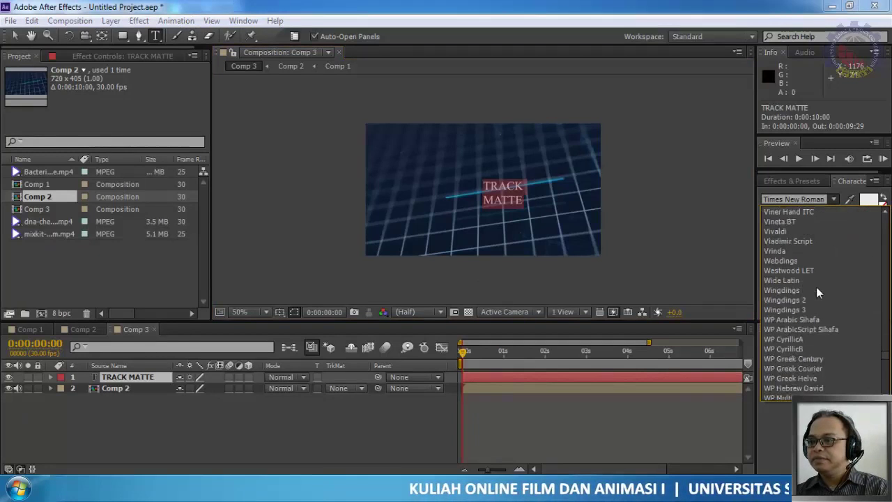
scroll(796, 262, up, 1)
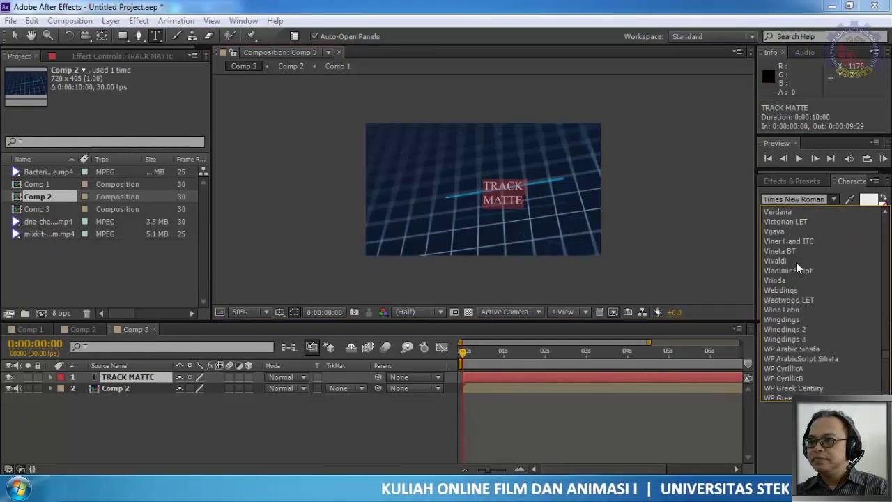
scroll(797, 263, up, 15)
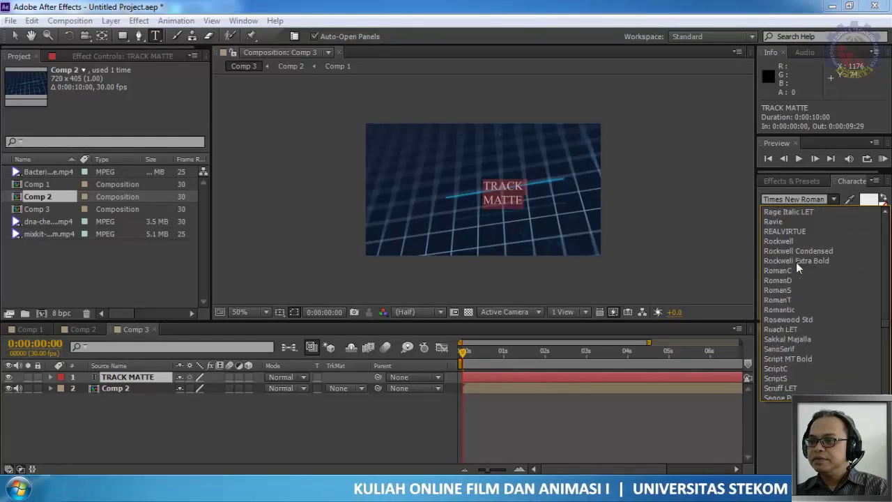
scroll(796, 262, down, 3)
scroll(796, 262, up, 9)
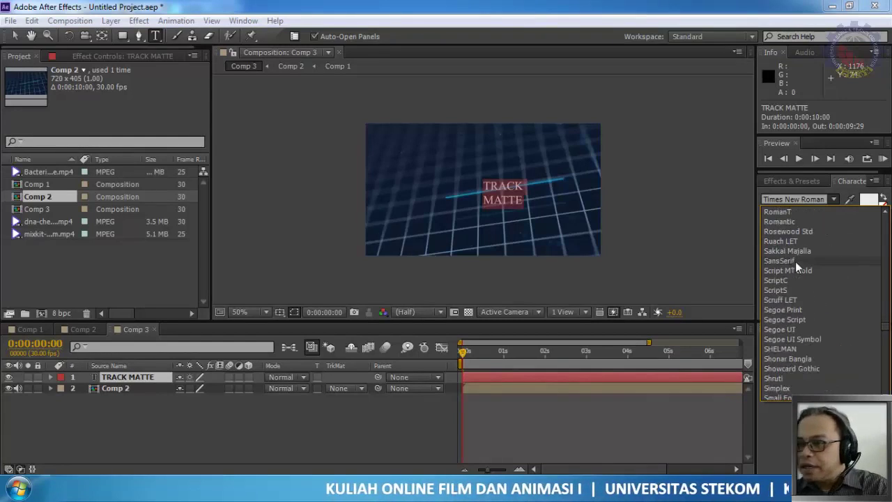
scroll(792, 266, up, 15)
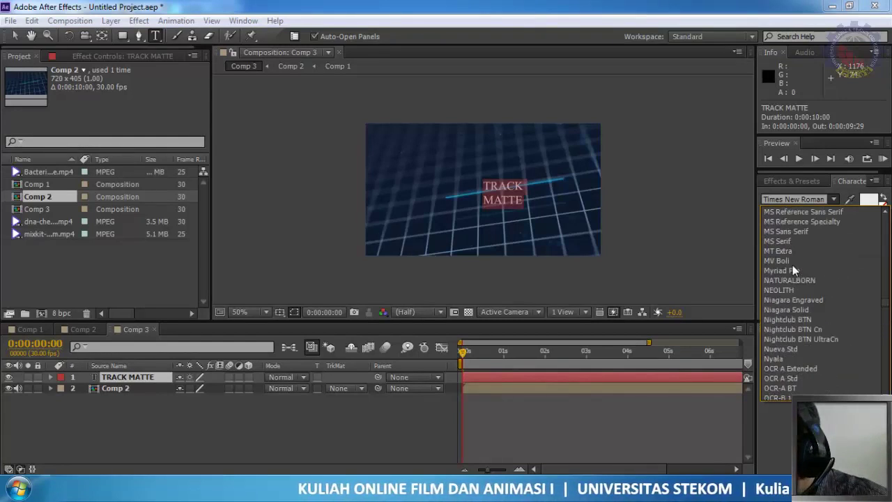
scroll(793, 265, up, 12)
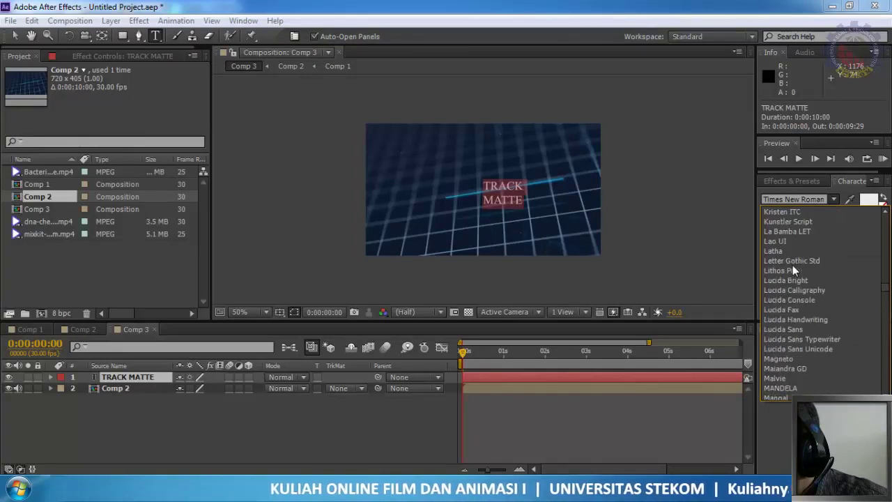
scroll(793, 265, up, 6)
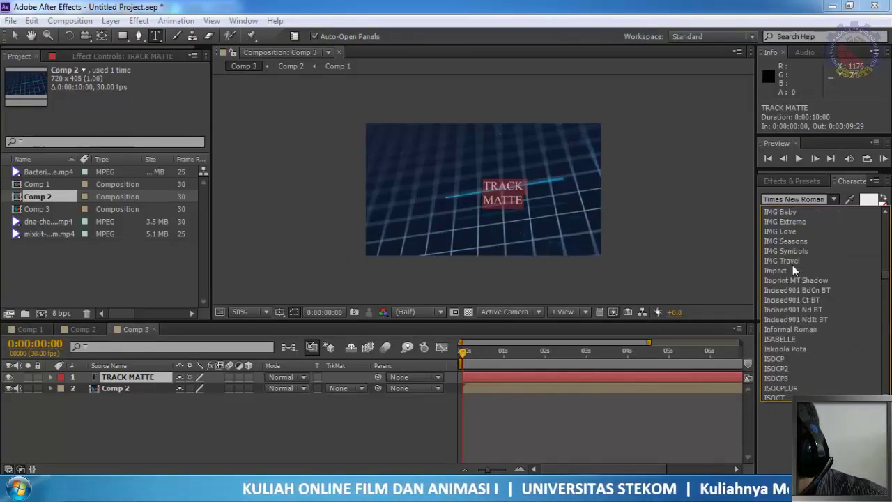
scroll(793, 265, up, 2)
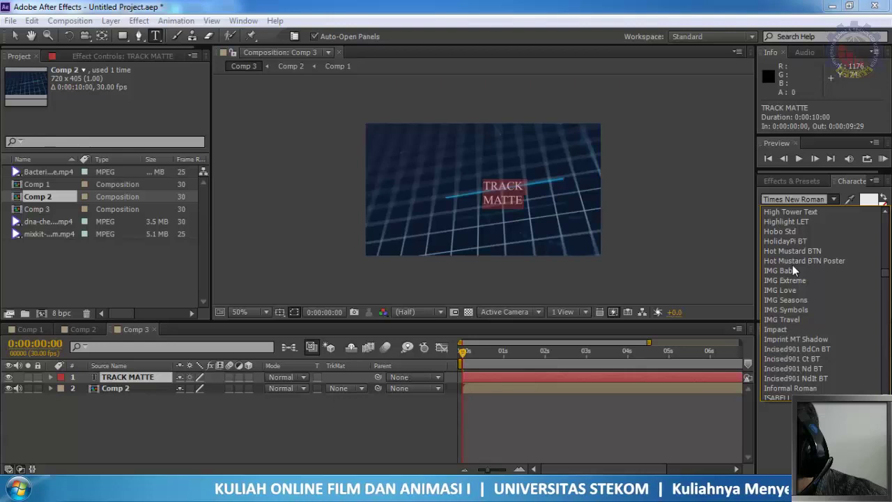
click(786, 330)
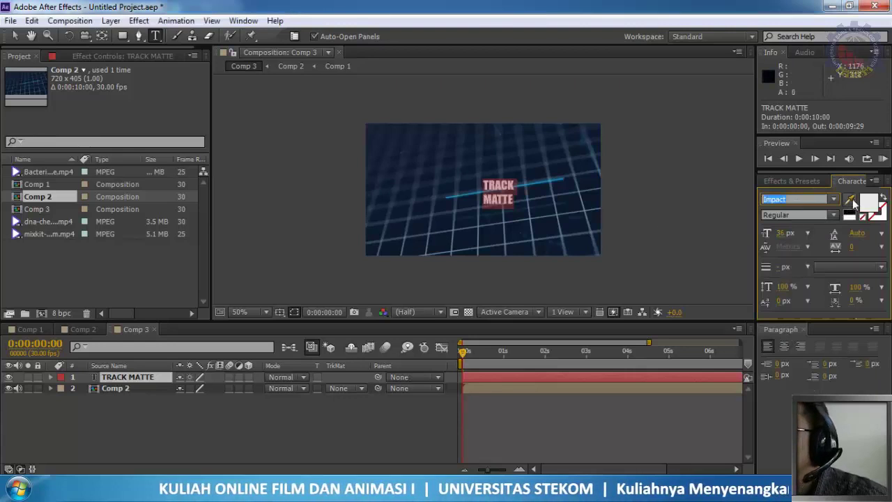
Enlarge the TRACK MATTE text to about 118 px and move it to position 218.0, 164.5 in the frame
drag(781, 232, 836, 232)
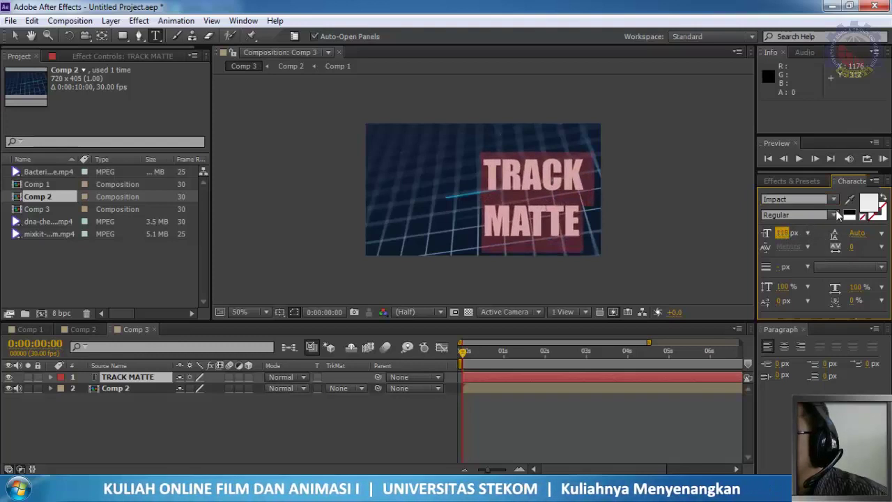
click(836, 216)
click(834, 216)
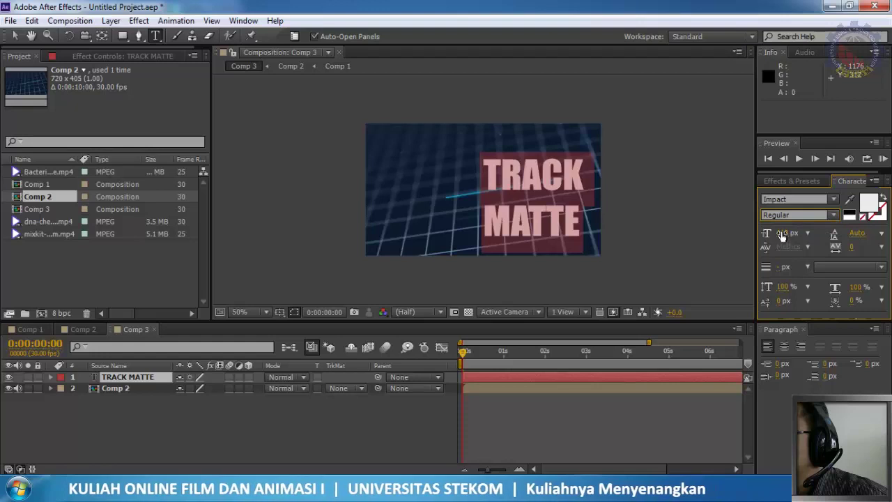
click(14, 35)
drag(540, 185, 489, 174)
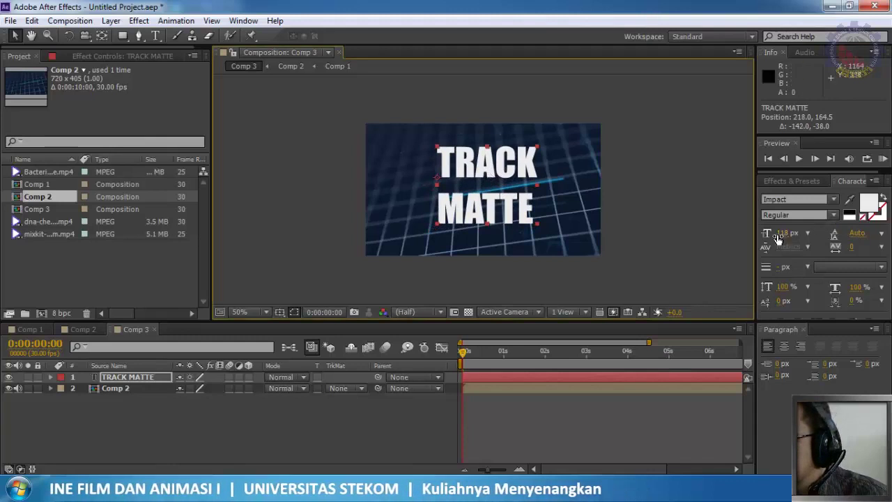
Set the TRACK MATTE text's font size to 160 px and its leading to 140 px
drag(780, 234, 806, 234)
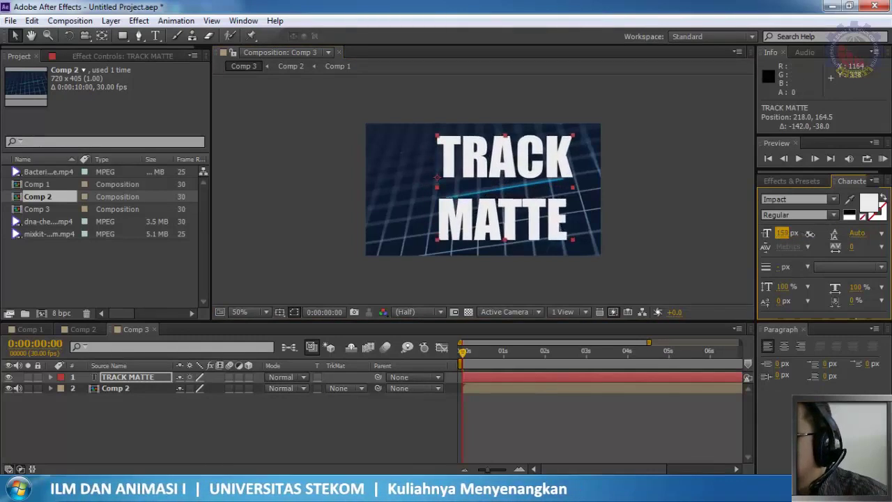
click(883, 236)
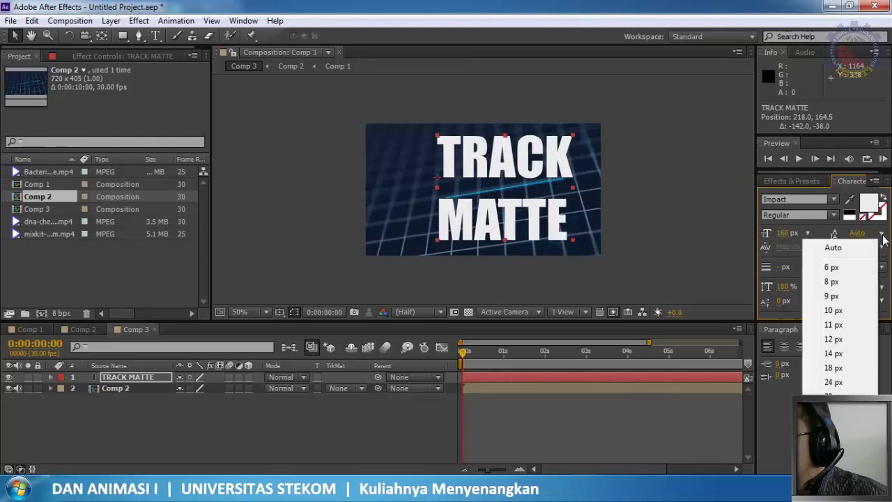
click(834, 382)
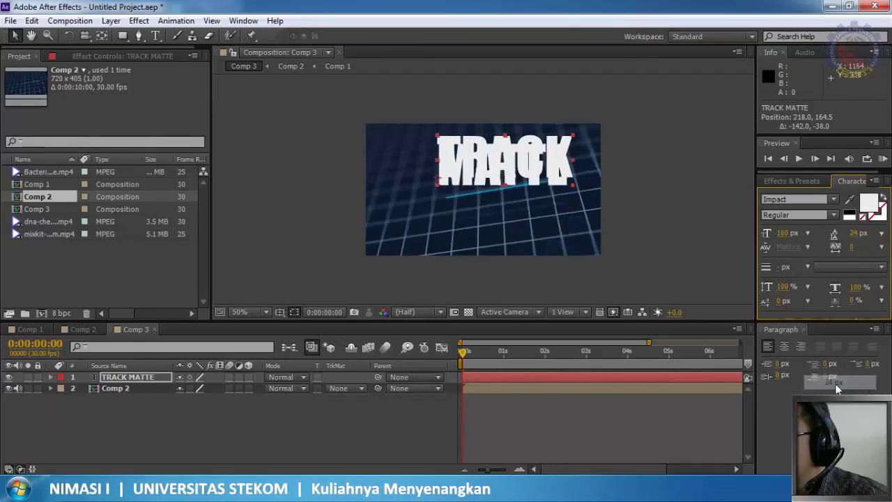
click(854, 234)
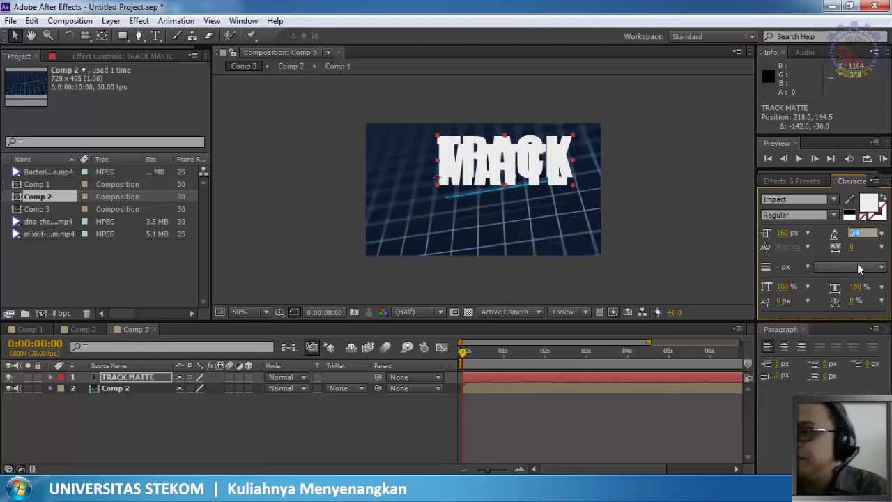
text(1)
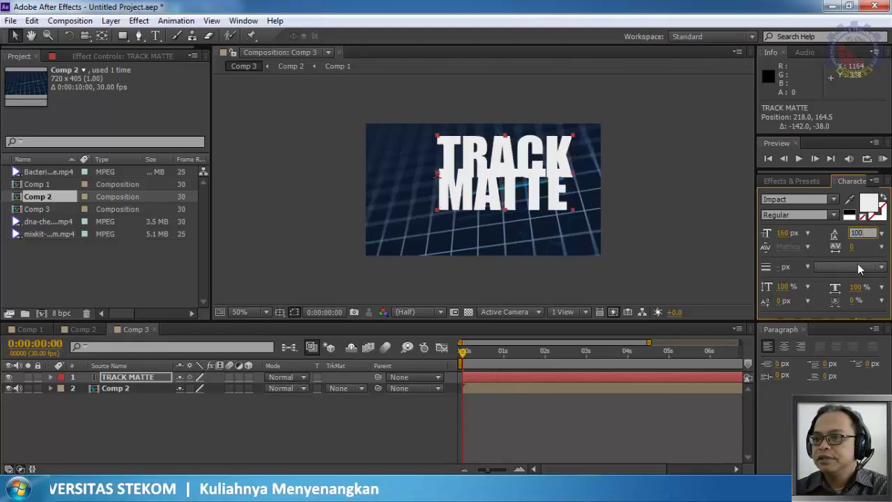
text(0)
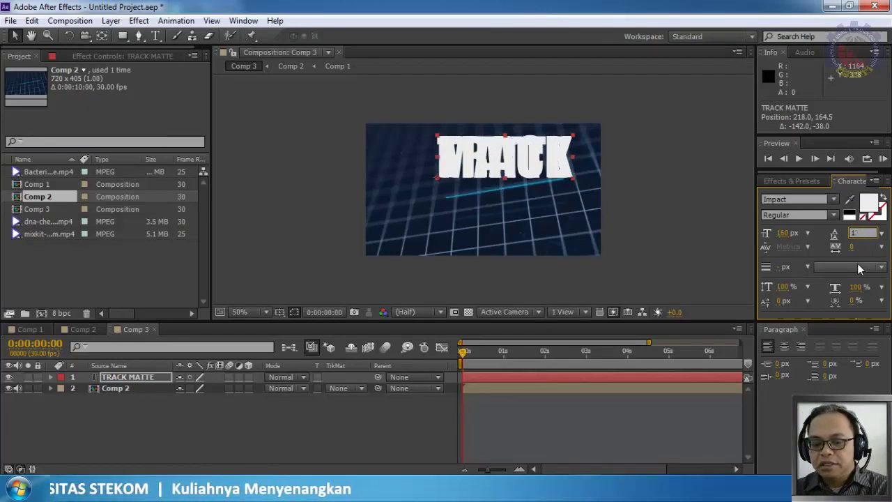
key(BackSpace)
text(40)
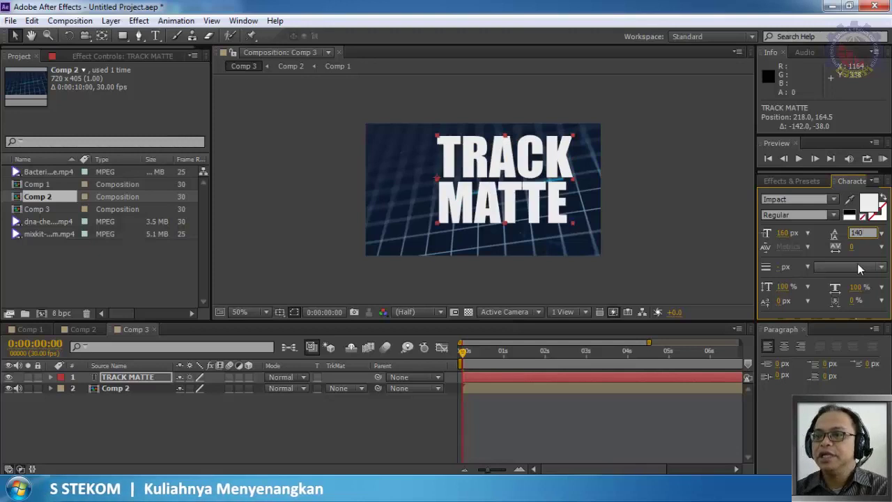
key(Return)
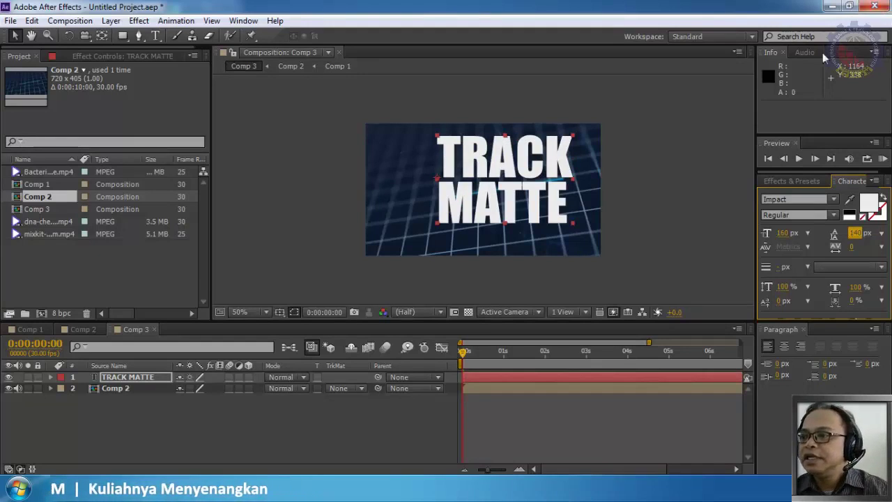
Try tracking values of -10 and 50 on the TRACK MATTE text, and settle on -50
click(883, 249)
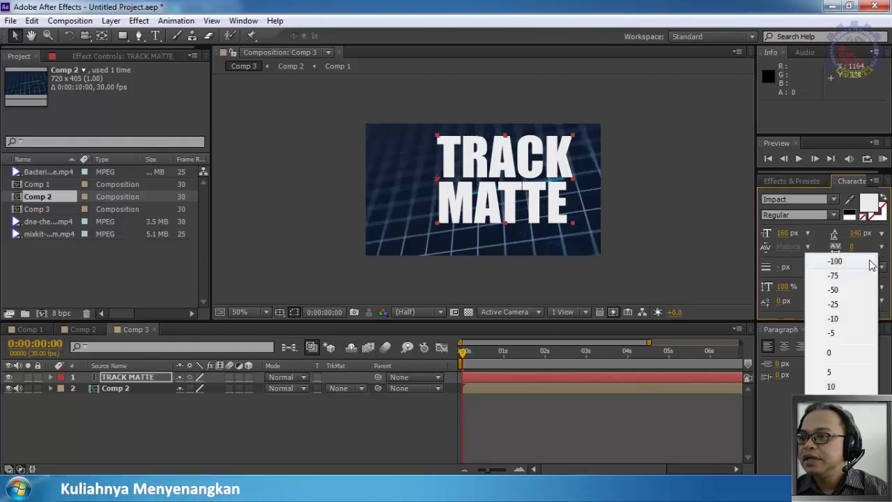
click(835, 319)
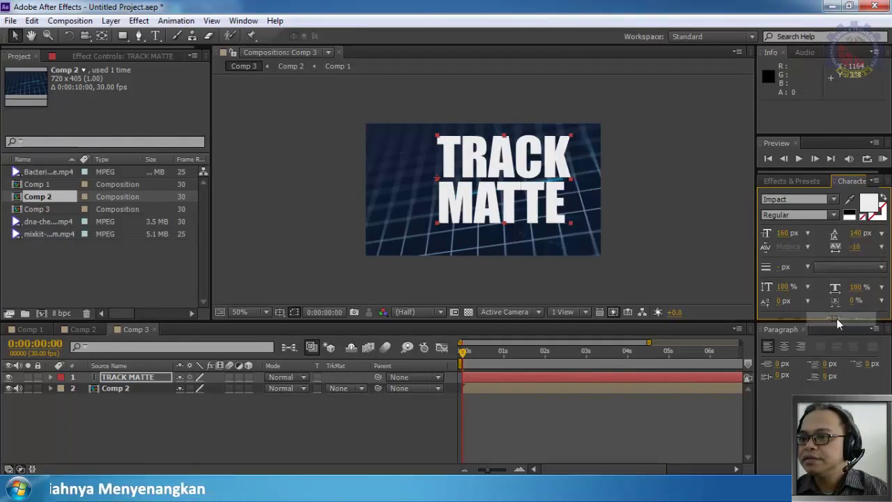
click(882, 249)
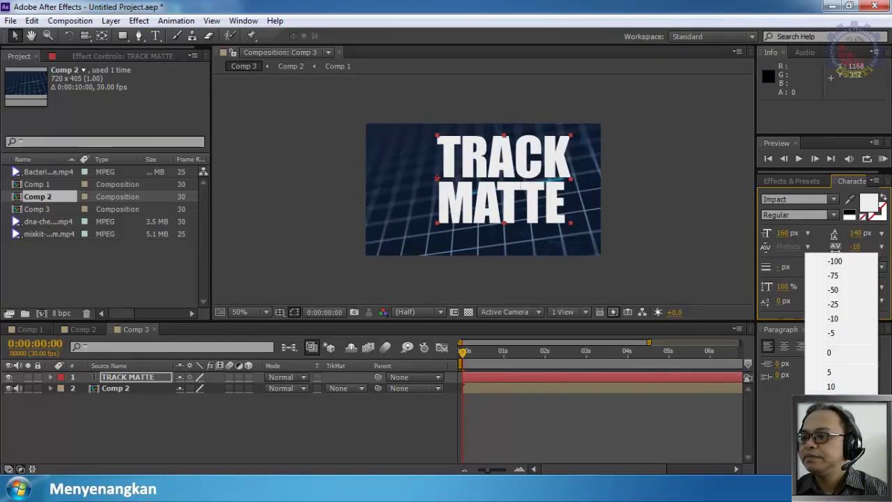
click(833, 416)
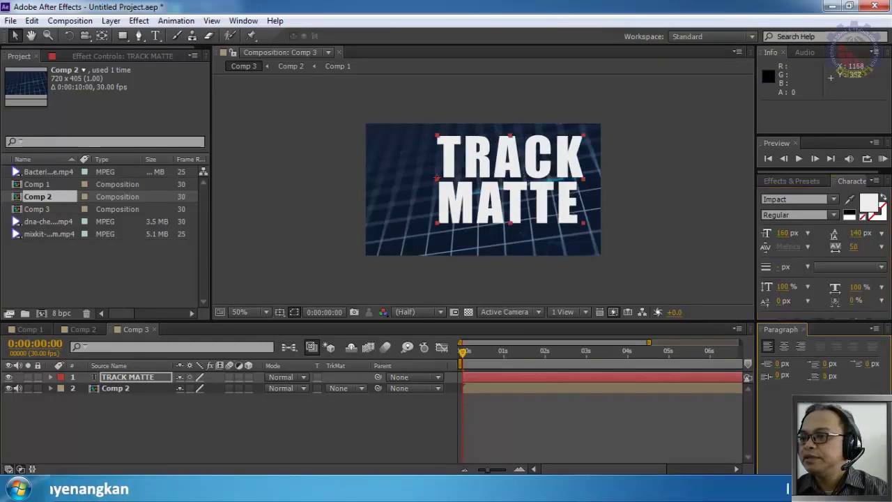
click(882, 248)
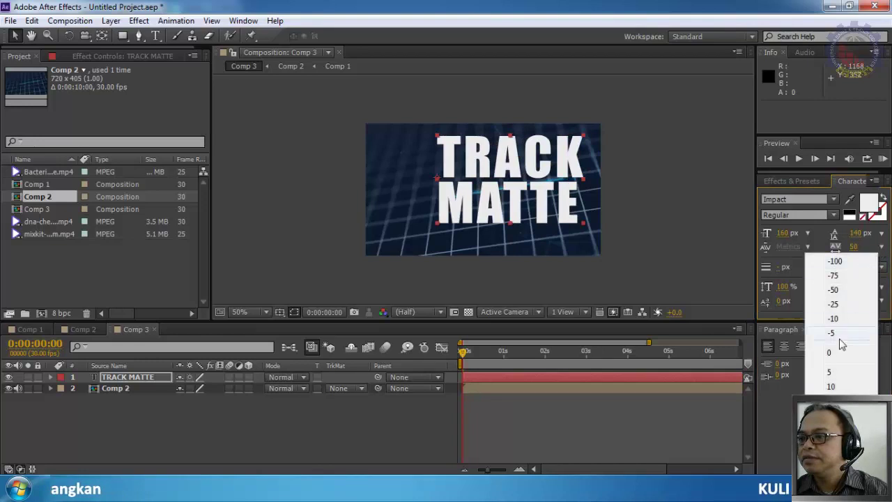
click(835, 290)
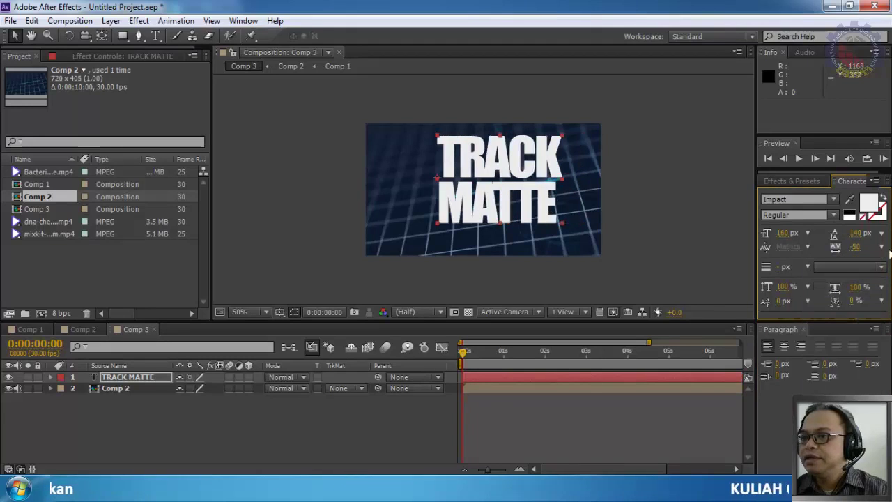
Set the TRACK MATTE text to 195 px with 175 px leading and move it to position 140.0, 188.5 in the frame
drag(786, 237, 814, 239)
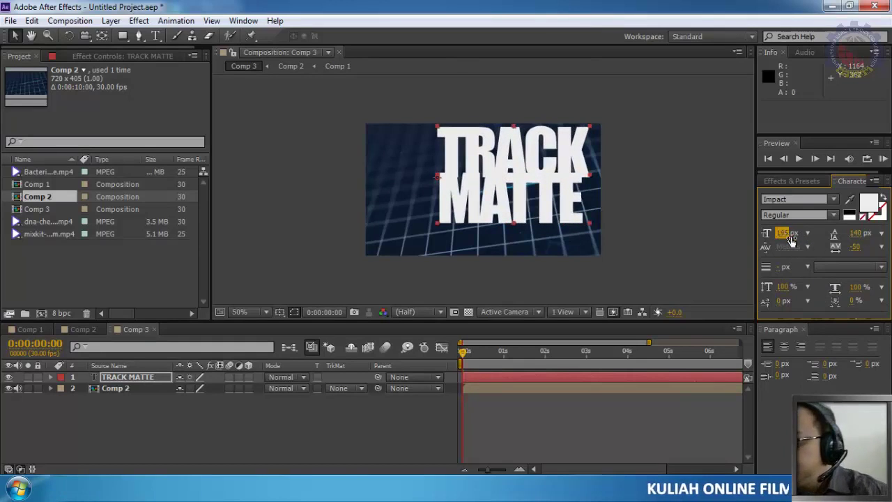
click(851, 234)
text(180)
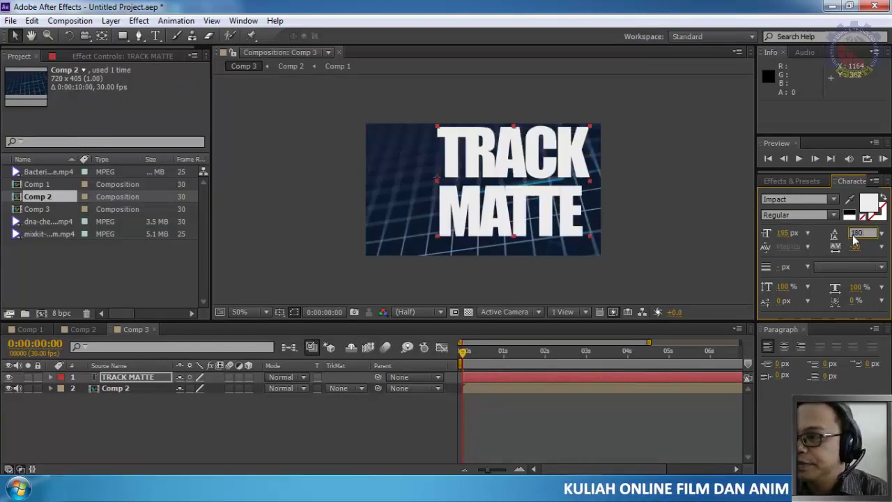
key(BackSpace)
key(BackSpace)
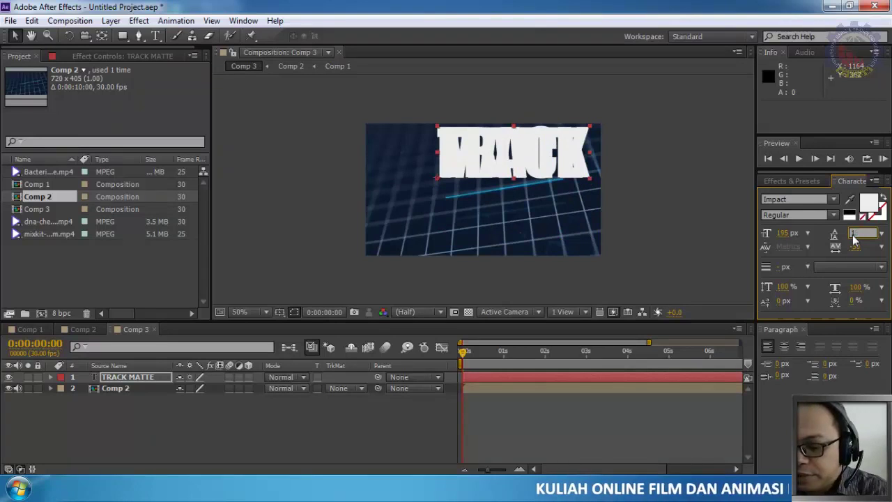
text(75)
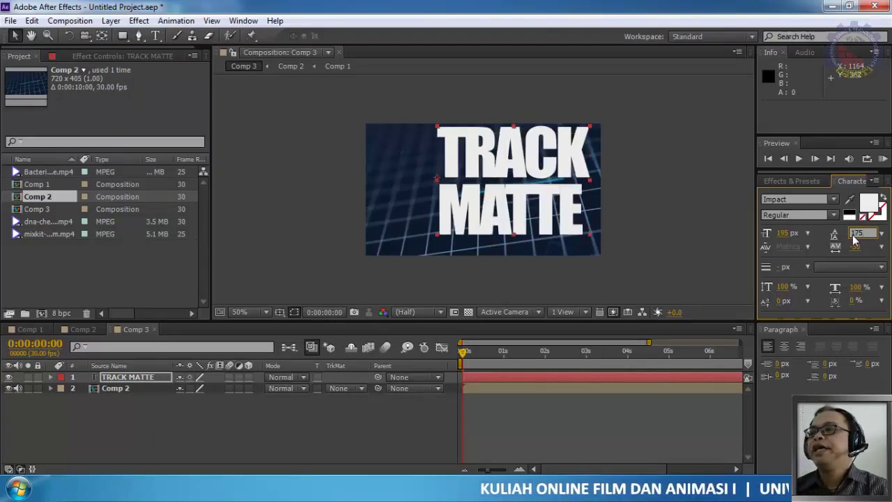
key(Return)
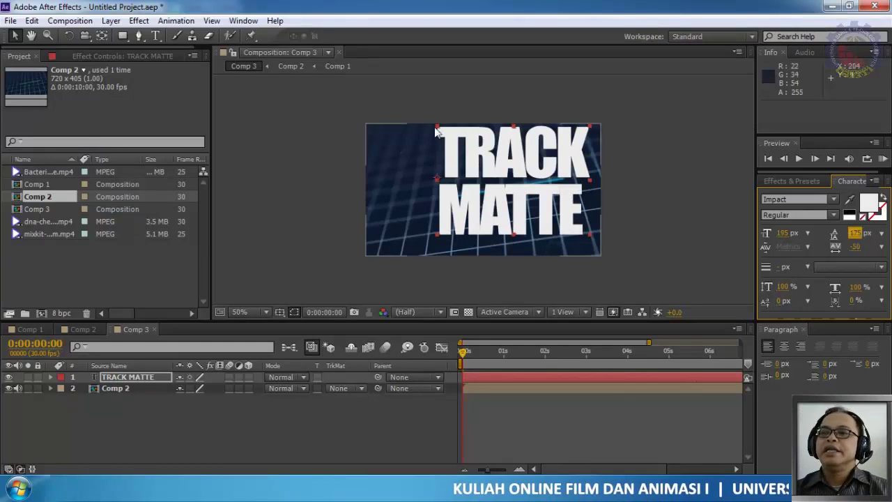
drag(498, 182, 482, 180)
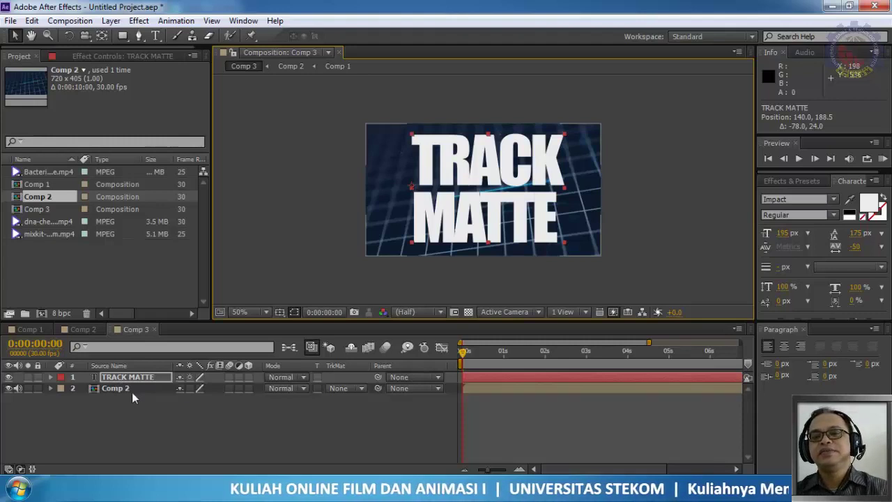
Set Comp 2's track matte to Alpha Matte "TRACK MATTE" and play a preview of the text-shaped footage
click(362, 387)
click(368, 422)
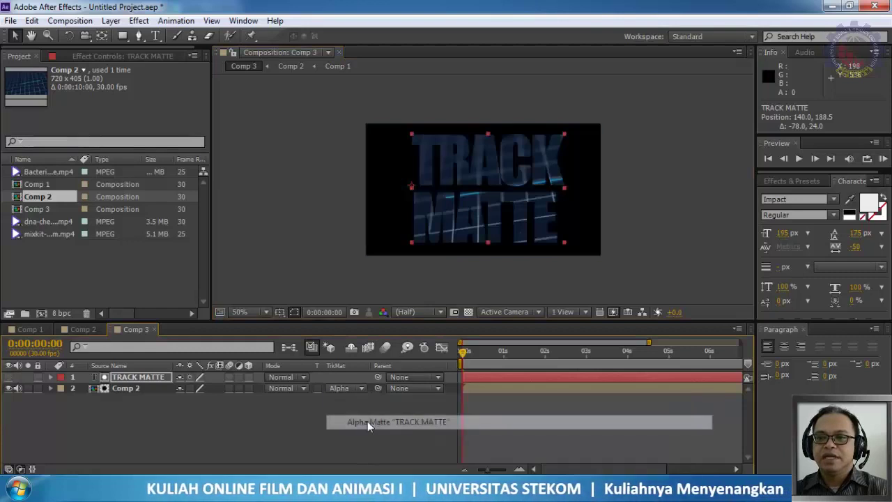
click(799, 159)
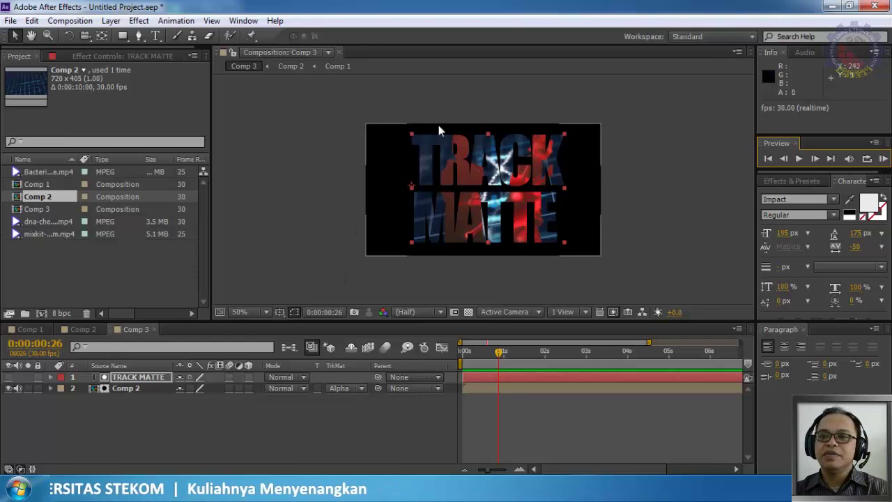
Import the Lighthouse image from the Sample Pictures folder of the Pictures library as footage
right_click(48, 270)
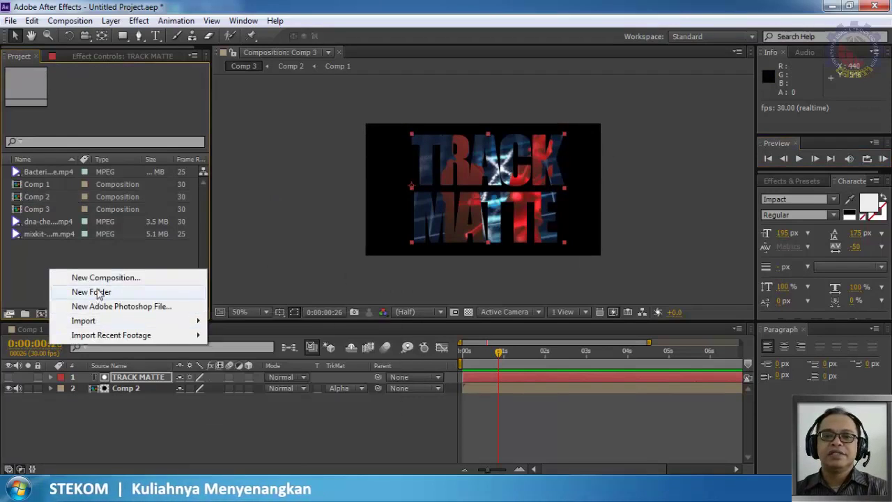
mouse_move(98, 318)
click(231, 322)
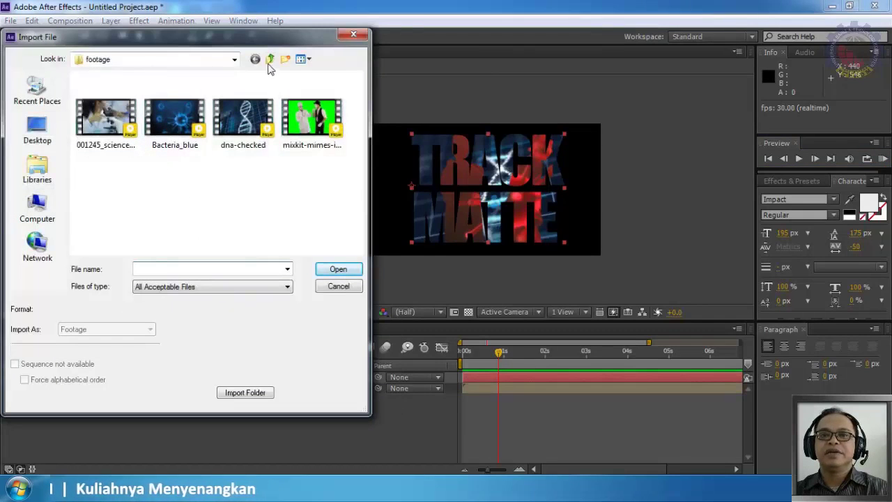
click(270, 60)
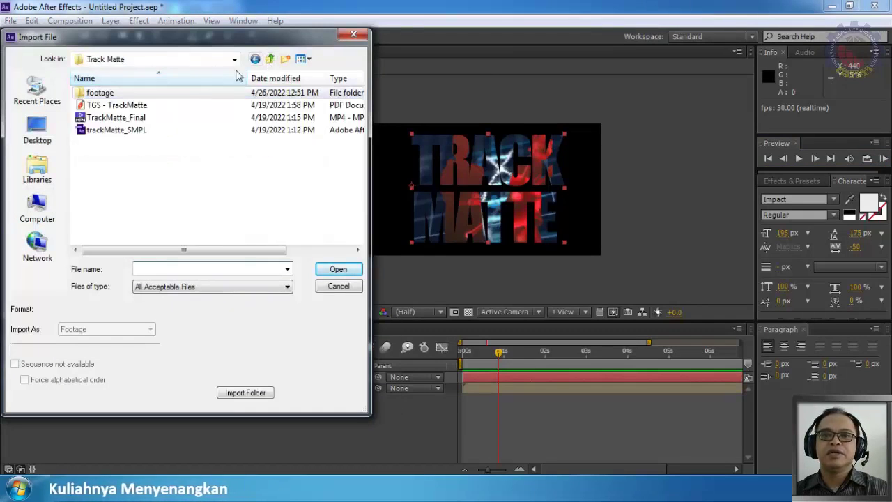
click(270, 60)
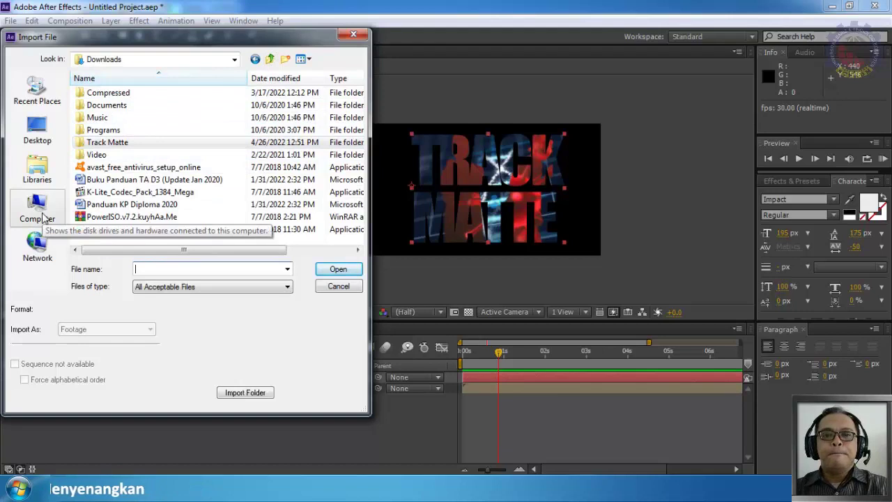
click(37, 169)
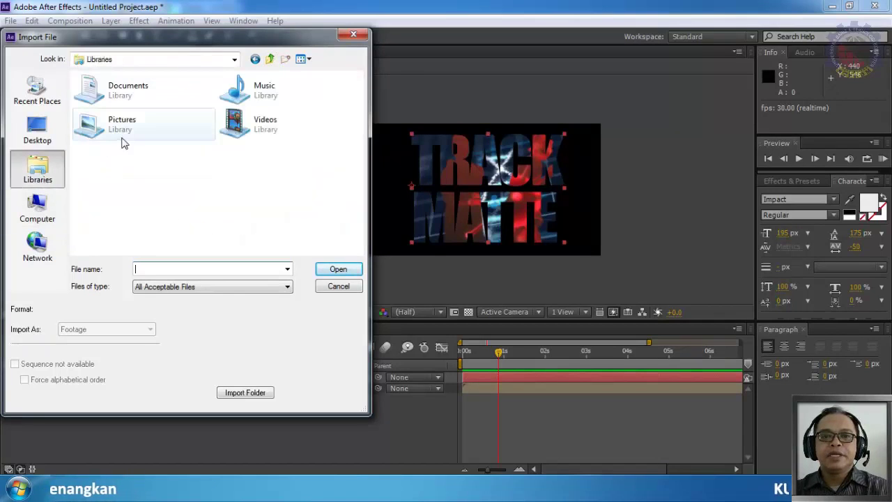
double_click(123, 142)
double_click(124, 142)
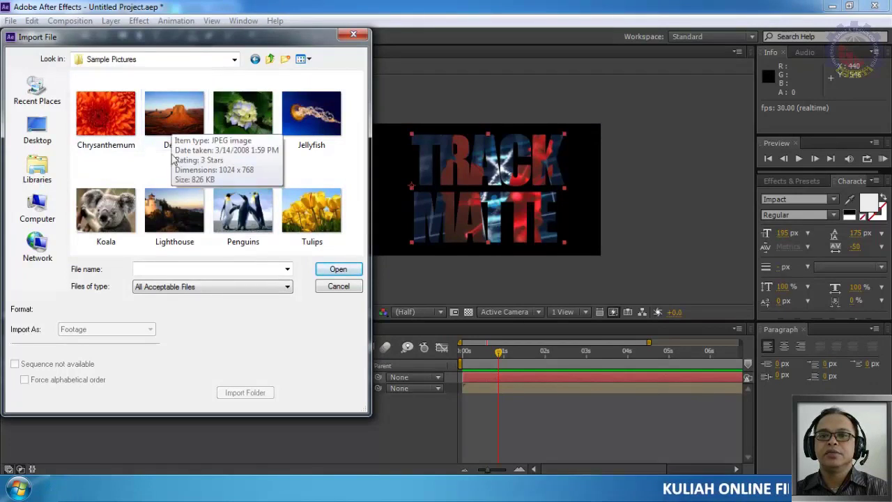
click(174, 211)
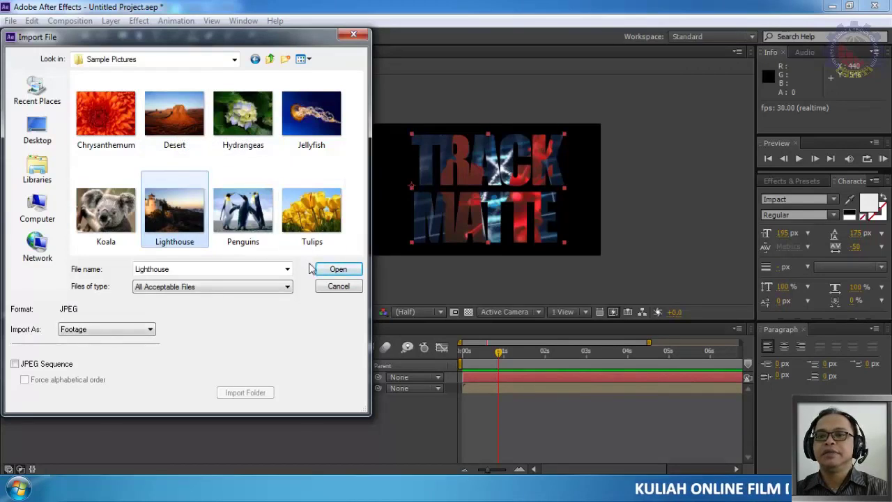
click(344, 274)
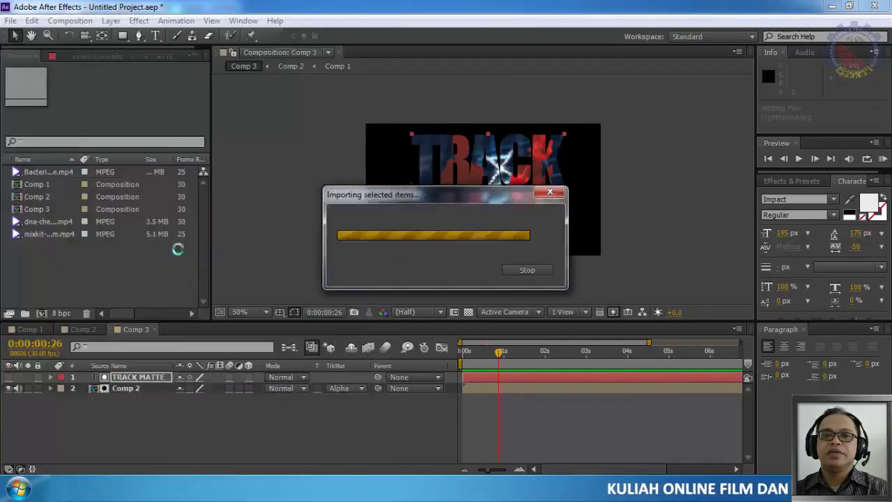
Place Lighthouse.jpg beneath Comp 2 as the lowest layer of Comp 3 and try adjusting its opacity
drag(59, 242, 84, 453)
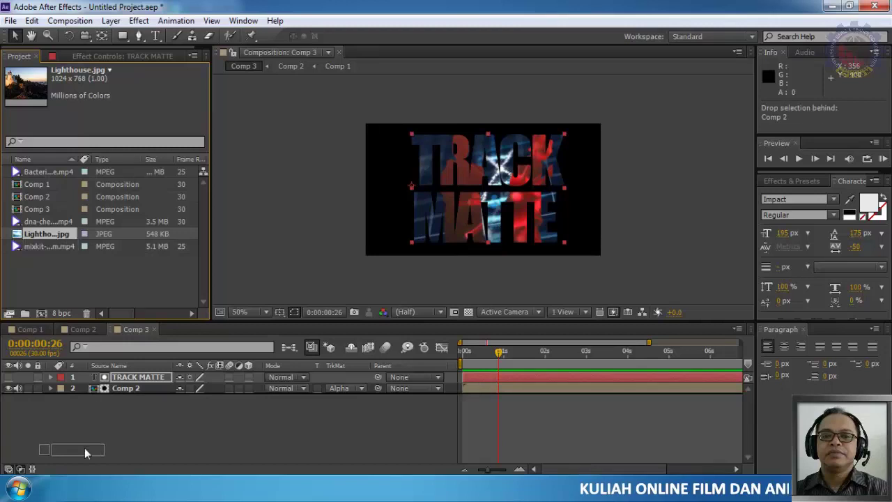
drag(99, 411, 99, 410)
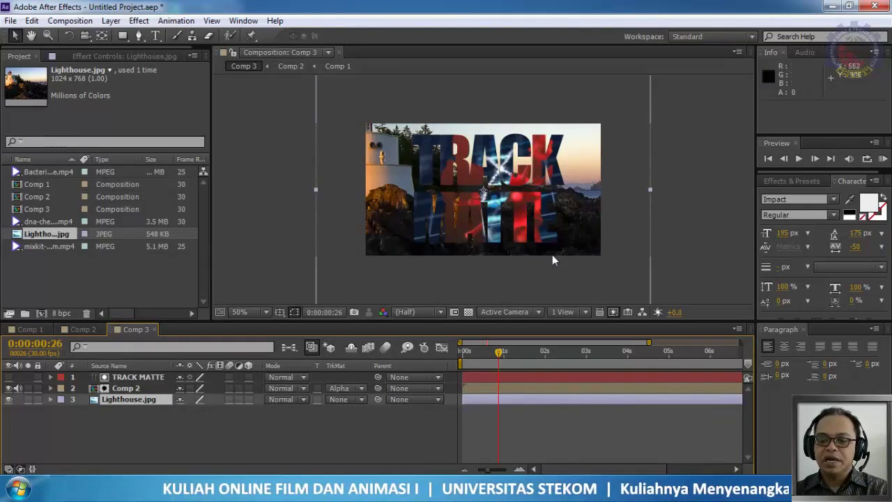
key(t)
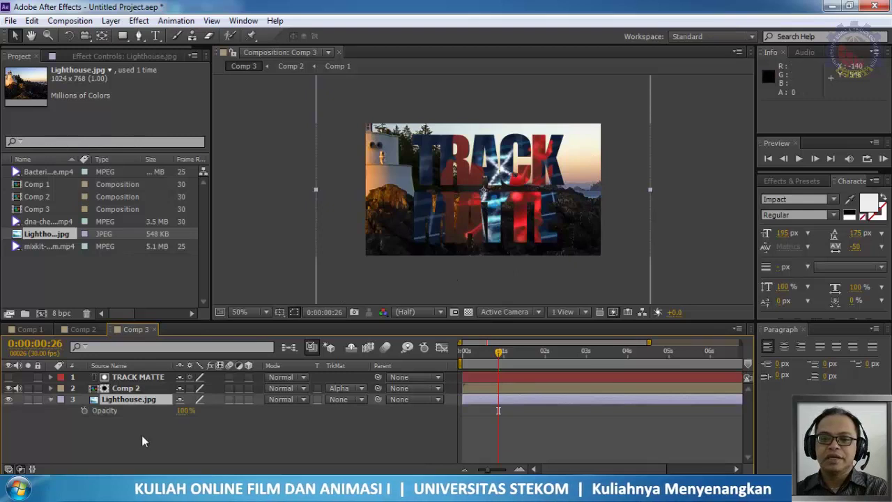
drag(184, 411, 245, 412)
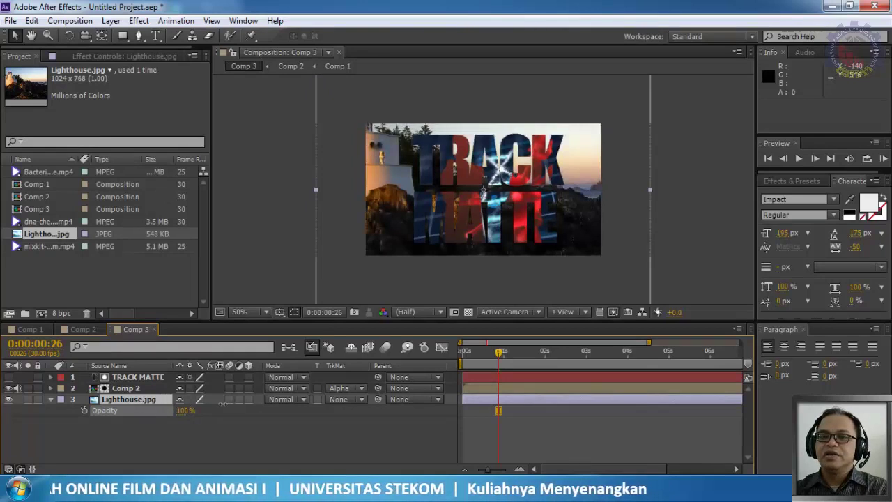
Create a new solid layer in Comp 3 with the grayish green colour 61B08C
right_click(105, 444)
mouse_move(143, 307)
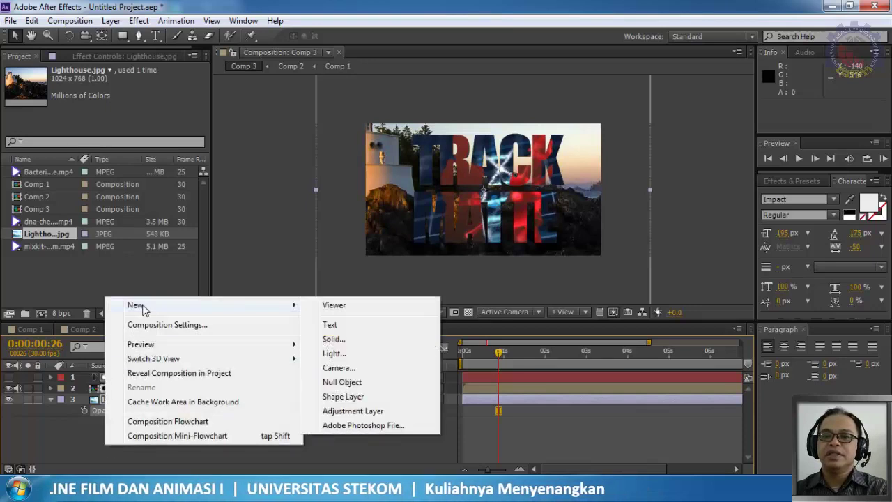
click(342, 340)
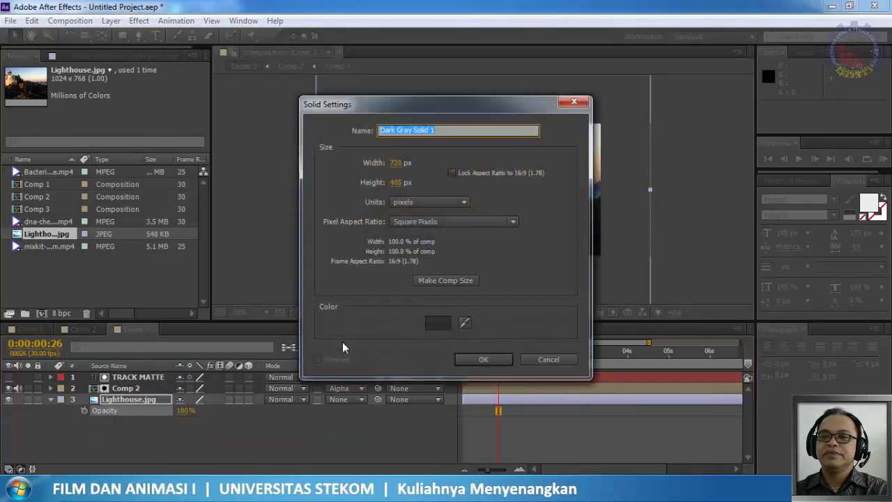
click(438, 325)
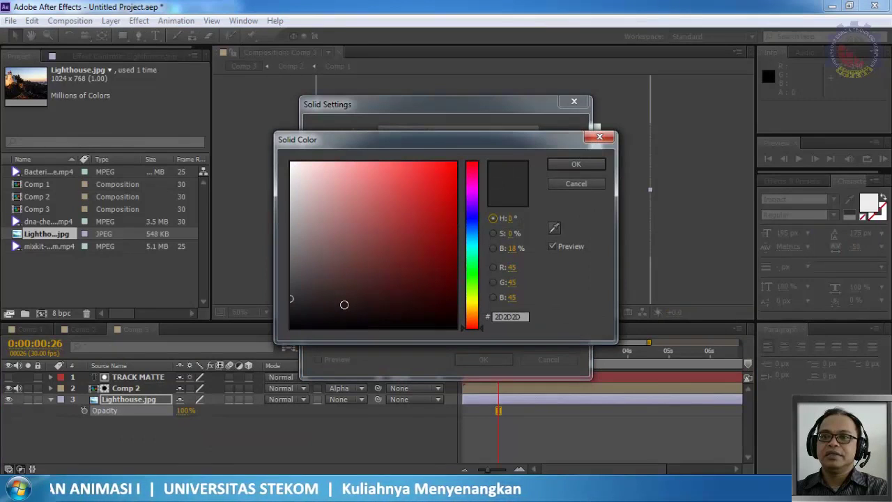
click(472, 258)
mouse_move(404, 226)
mouse_down()
mouse_move(430, 221)
mouse_move(376, 193)
mouse_move(379, 186)
mouse_move(367, 214)
mouse_up()
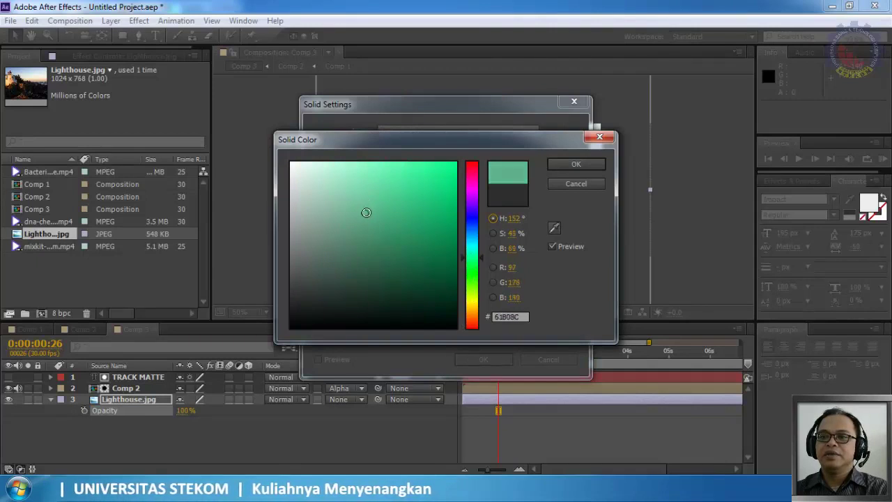
click(576, 162)
click(484, 360)
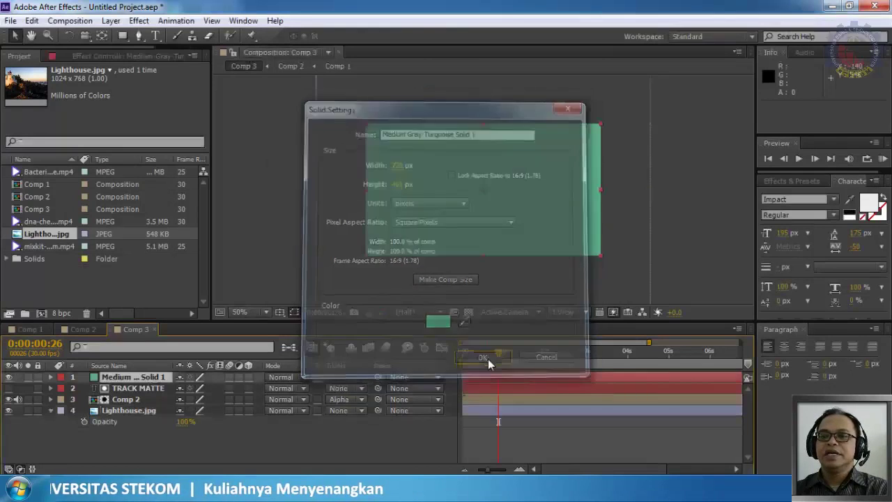
Move the green solid between Comp 2 and Lighthouse.jpg in the layer order and lower its opacity to 51%
drag(129, 381, 124, 411)
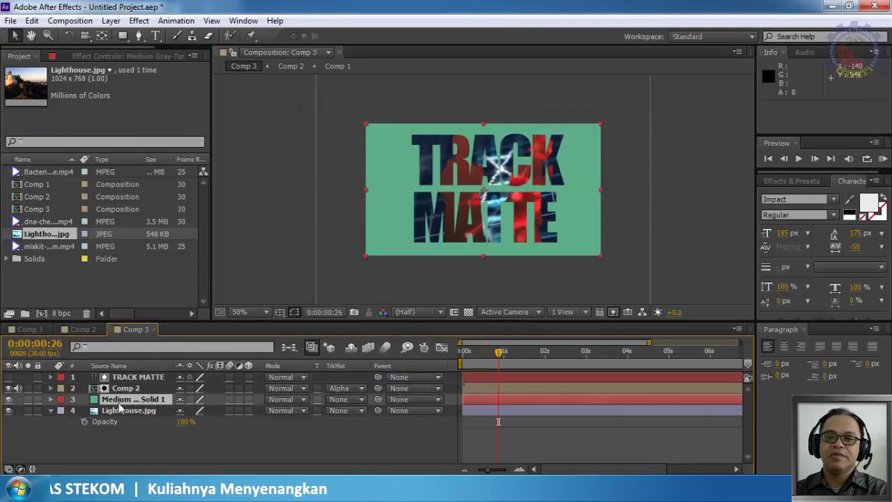
click(52, 410)
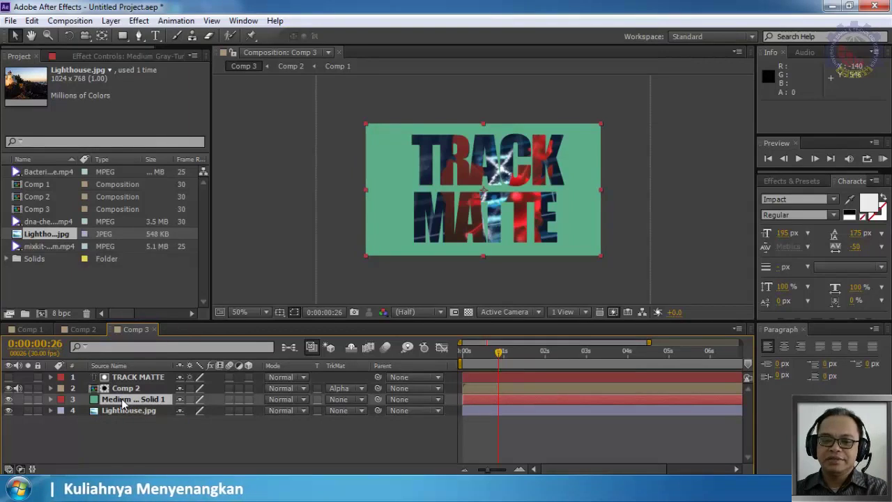
key(t)
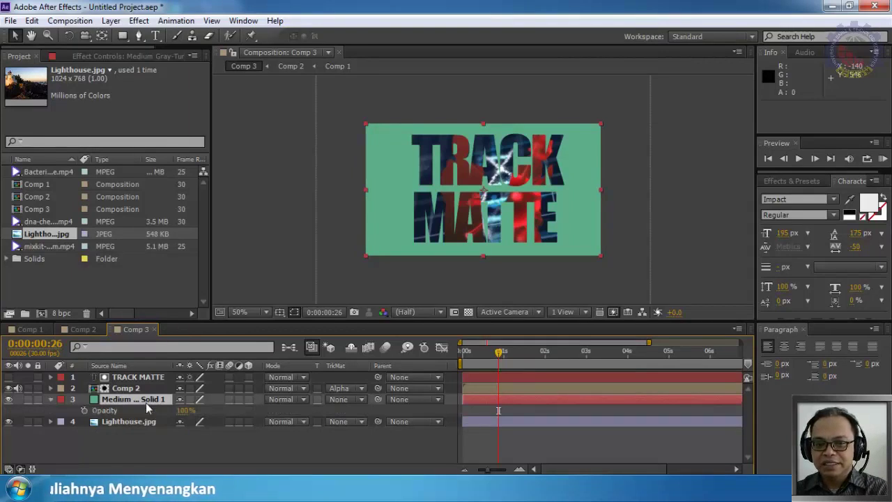
drag(183, 411, 167, 423)
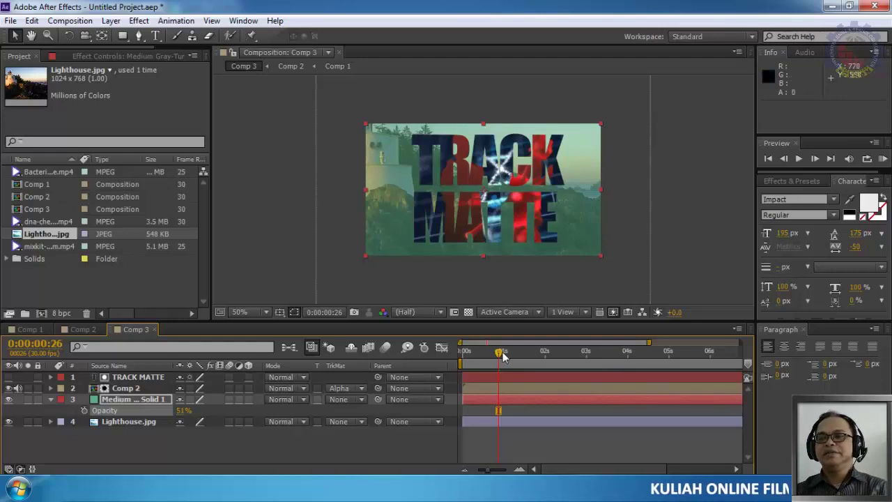
Preview Comp 3 from the first frame and compare it with a preview of Comp 2
drag(499, 353, 462, 353)
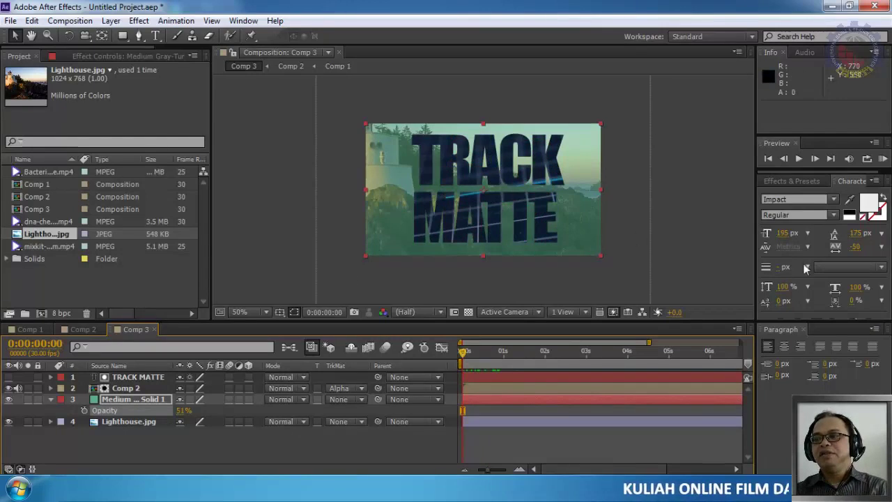
click(799, 159)
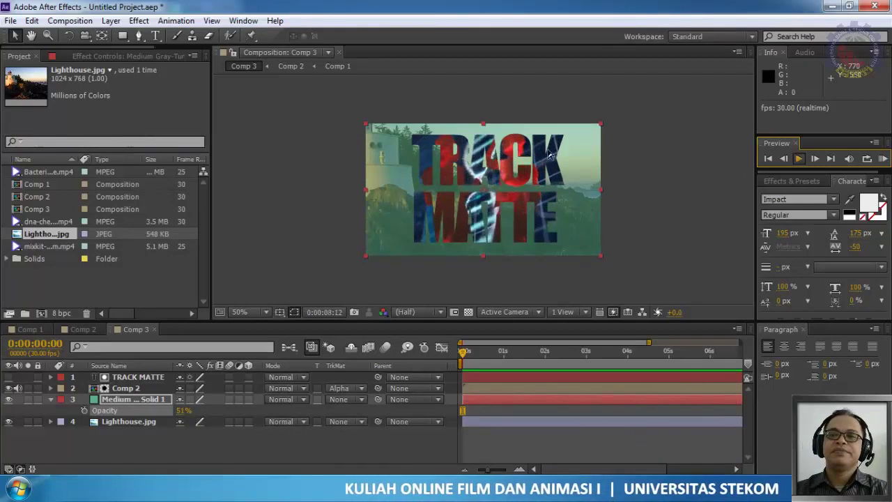
click(77, 330)
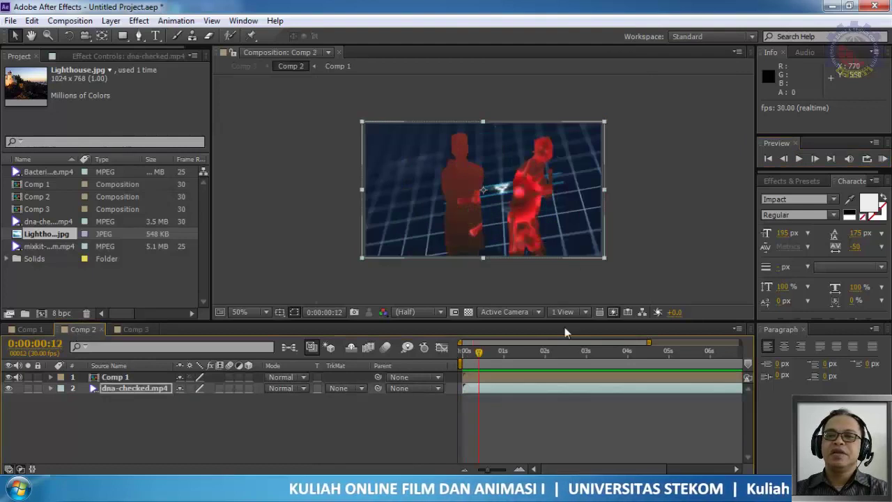
click(797, 160)
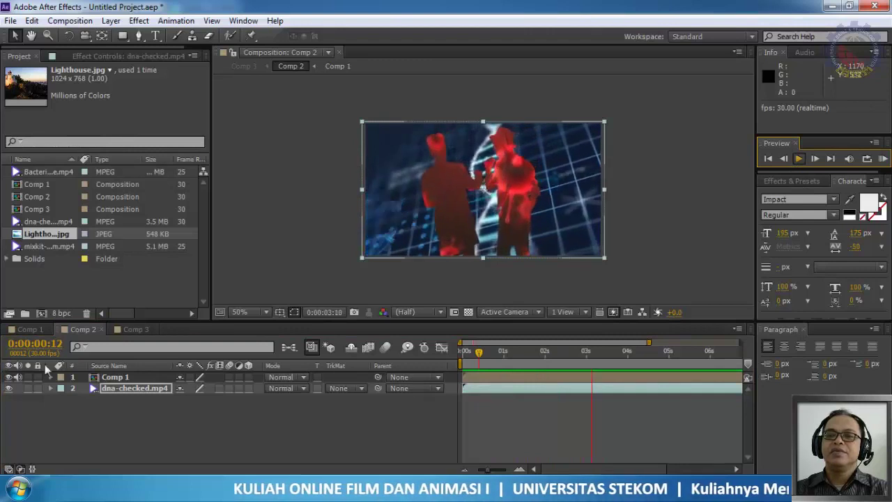
click(129, 331)
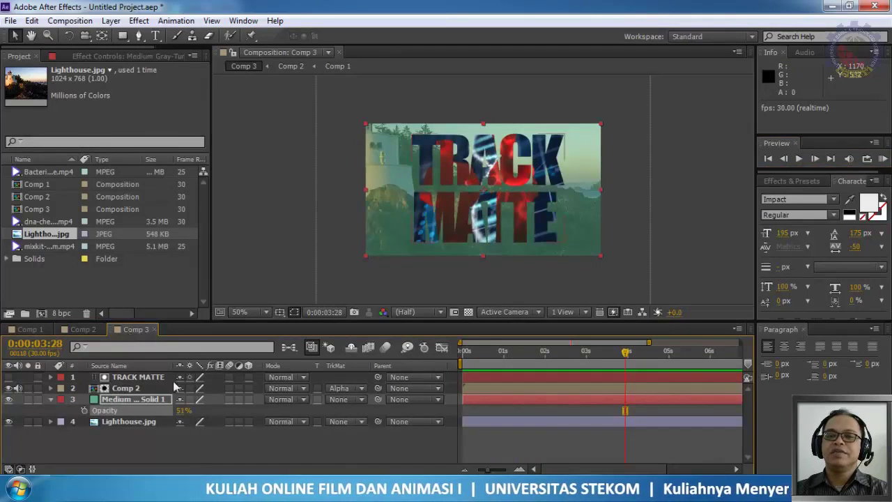
Collapse the green solid's properties, review the TRACK MATTE and Comp 2 layers, and replay Comp 3
click(51, 400)
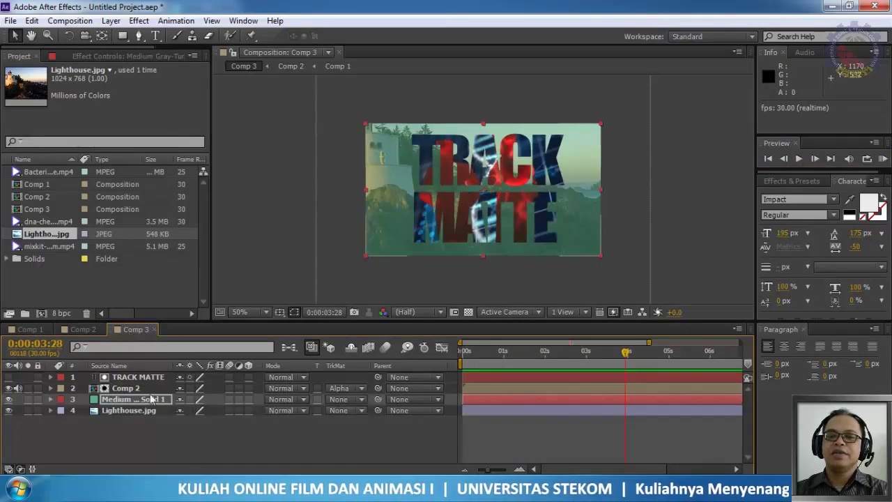
click(147, 378)
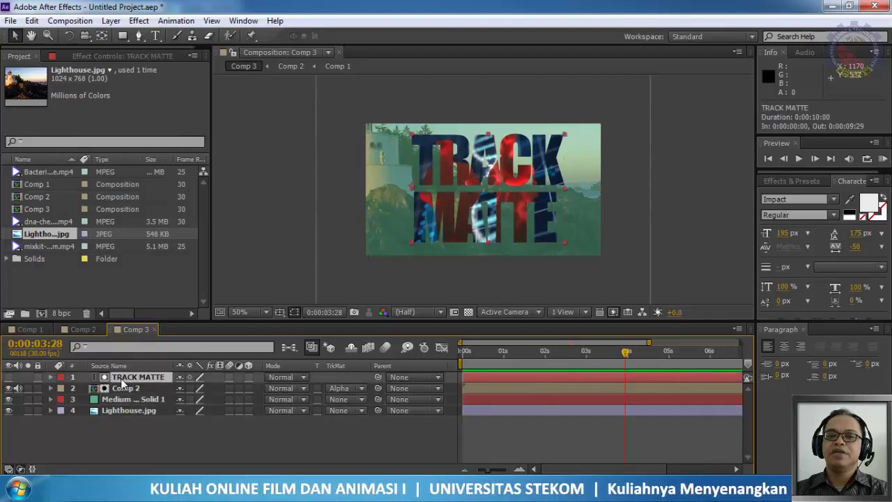
click(132, 392)
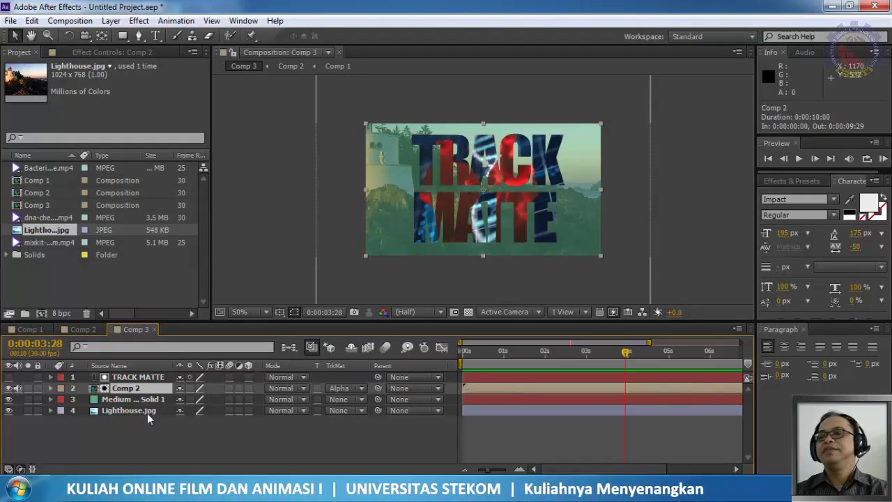
click(799, 159)
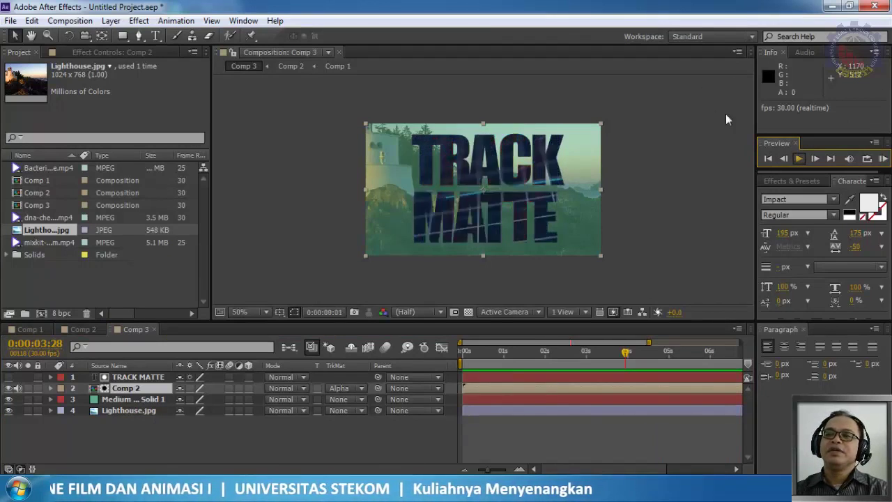
click(800, 158)
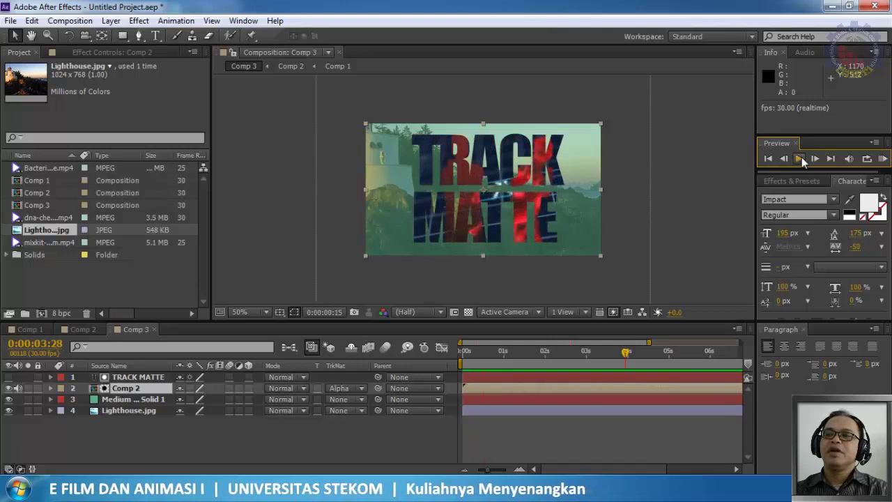
Scale the TRACK MATTE text layer to 123% and shift its horizontal position to 79 to centre the title
click(140, 378)
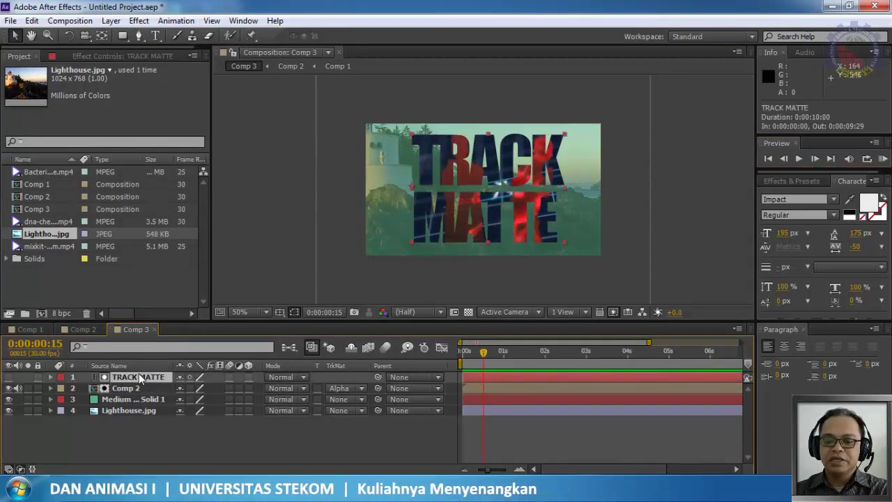
key(s)
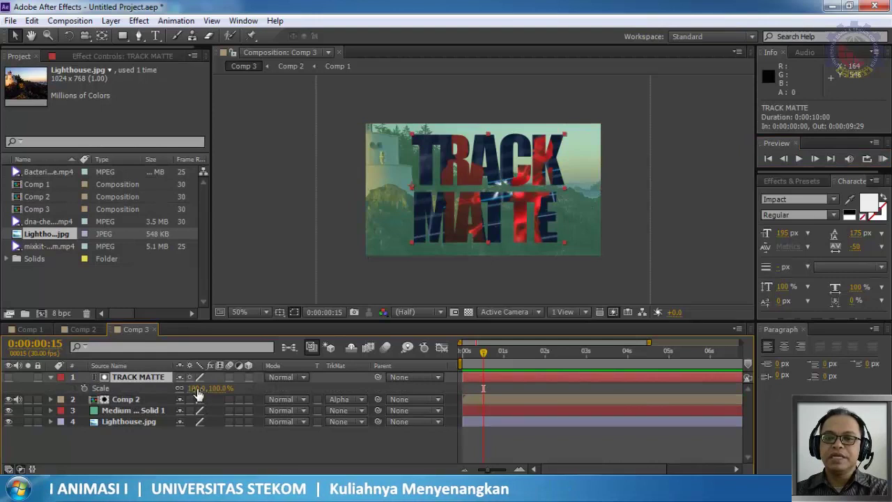
drag(198, 392, 213, 389)
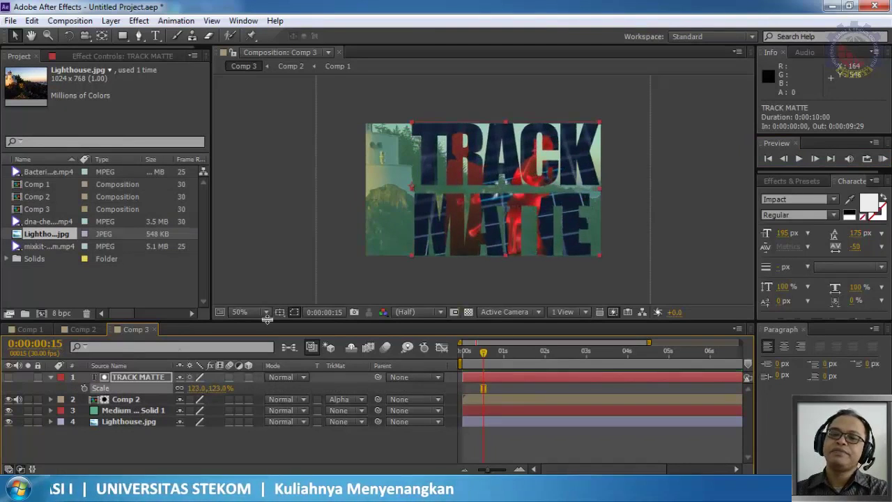
key(p)
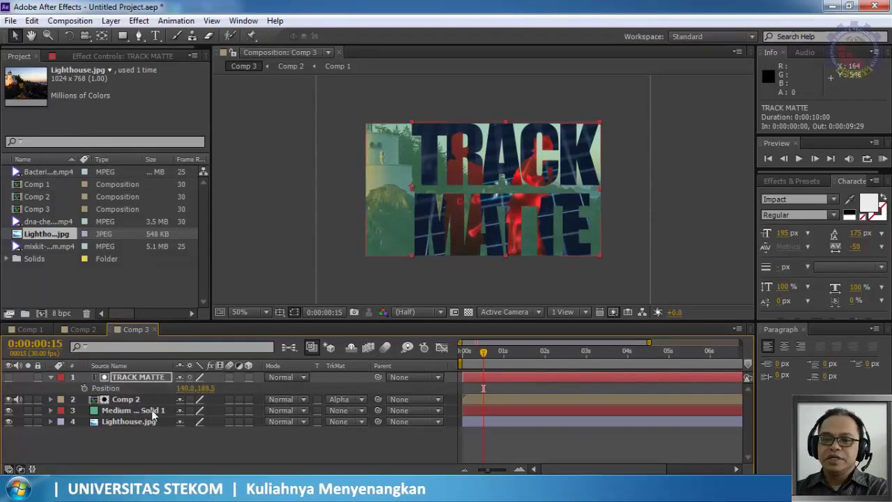
drag(187, 388, 152, 397)
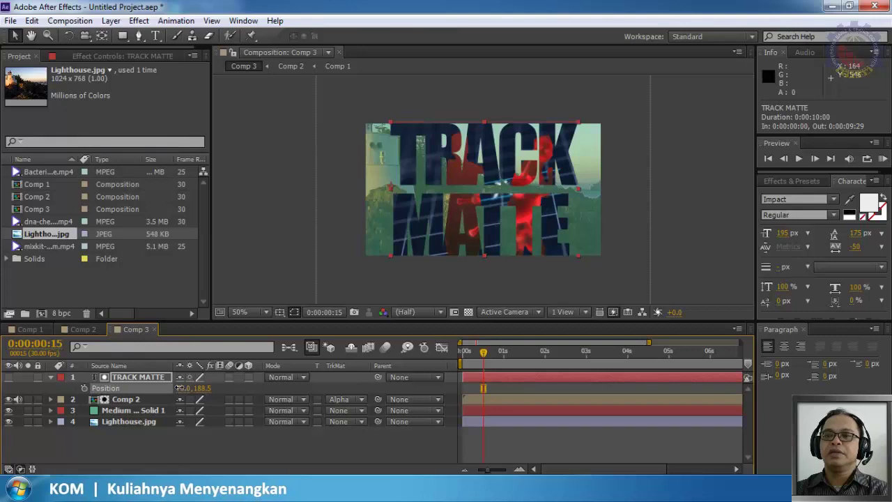
drag(180, 387, 180, 392)
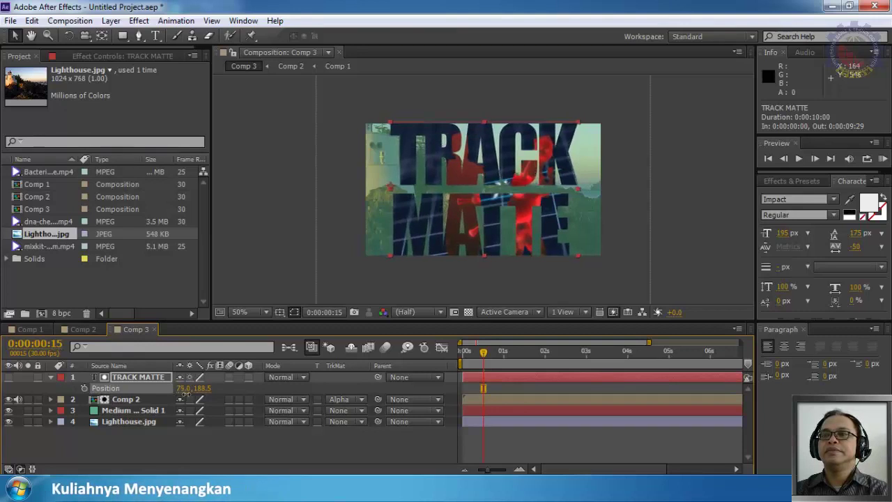
Preview the enlarged title in Comp 3 and inspect a frame at several magnifications
click(803, 159)
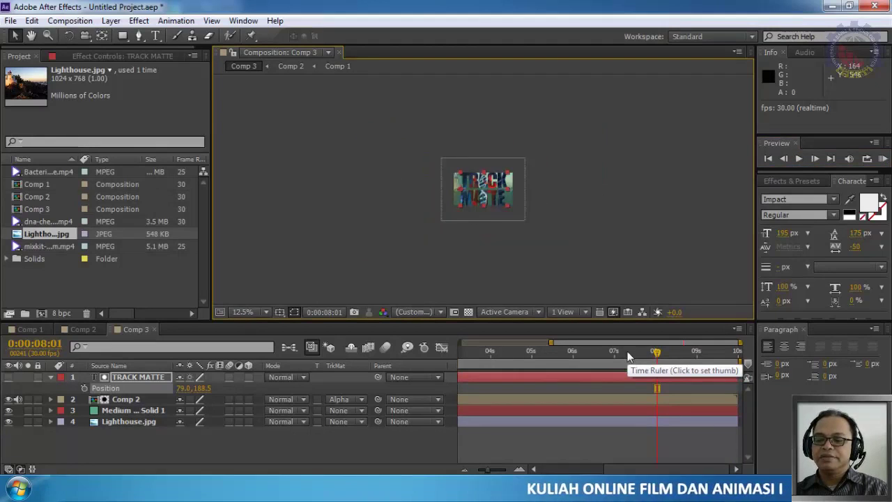
key(period)
key(period)
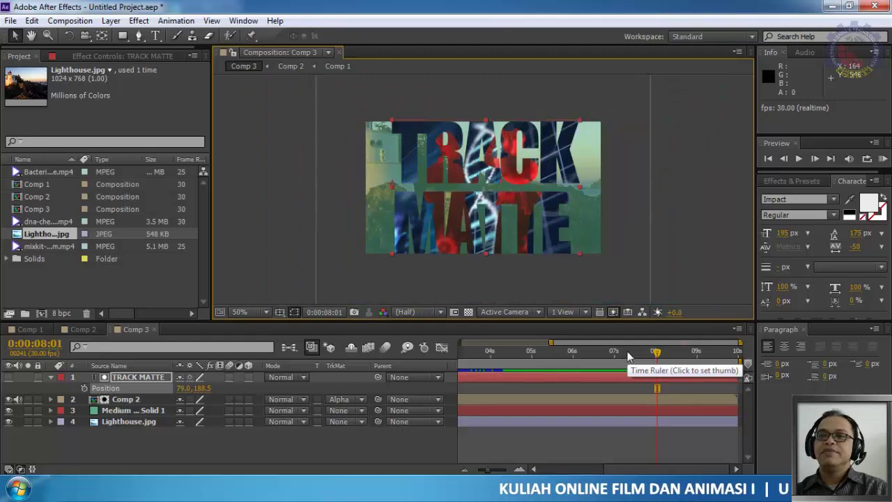
click(557, 454)
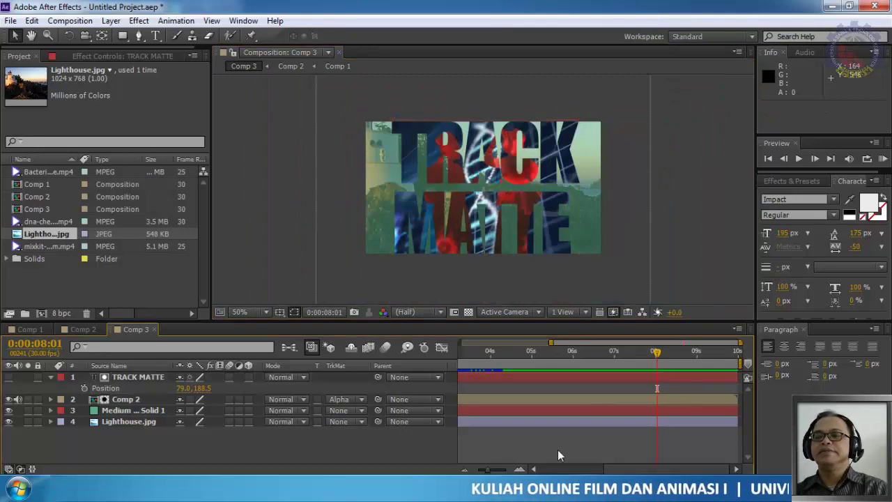
key(comma)
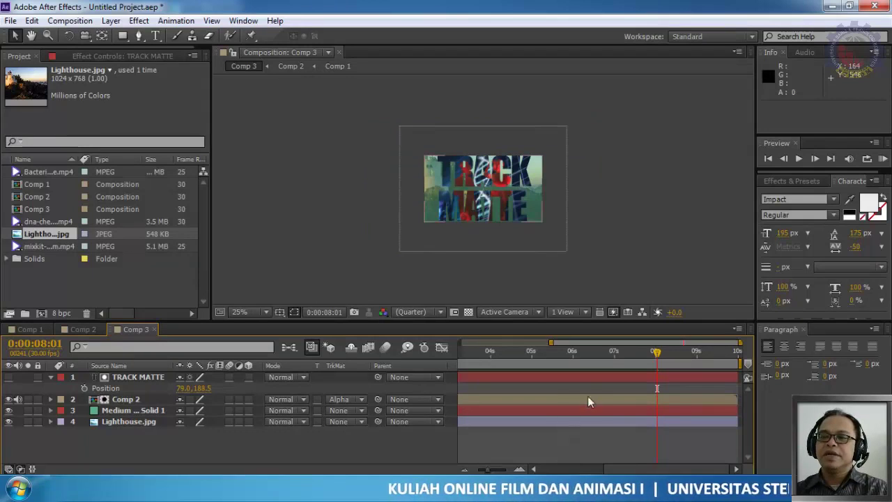
key(period)
key(period)
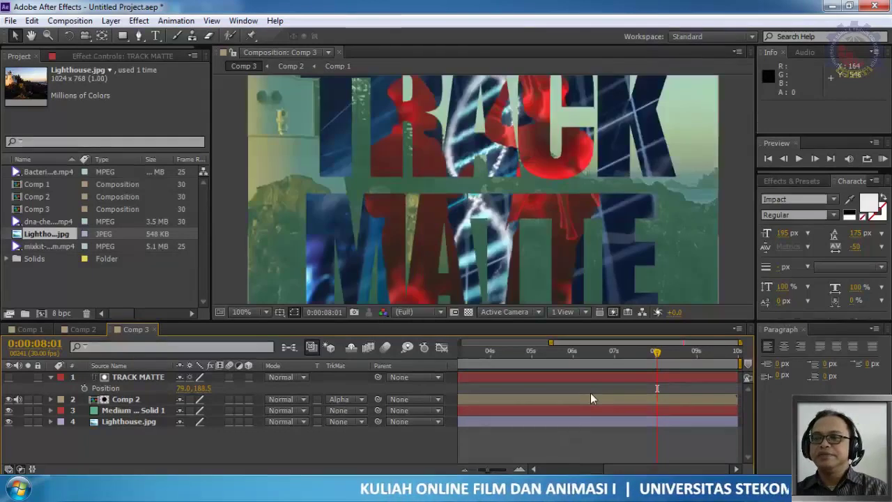
key(comma)
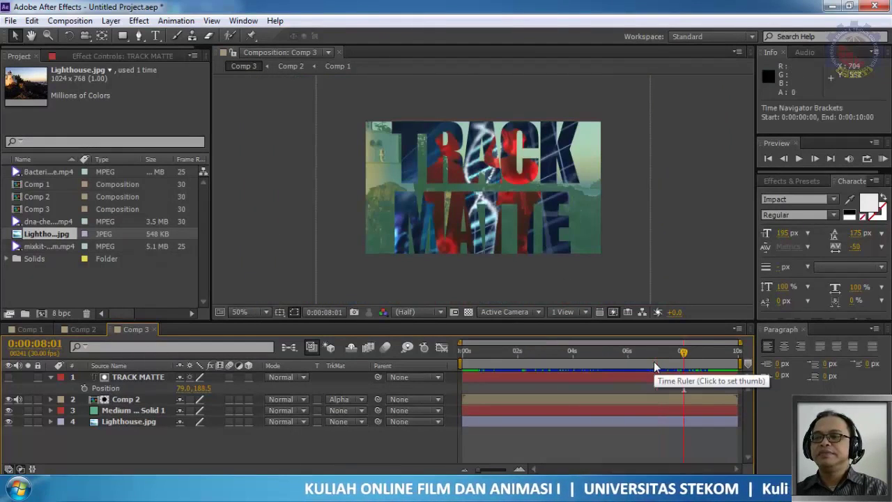
Play Comp 3 from its first frame with the full timeline in view, then check the paused frame at 100% magnification
key(minus)
drag(477, 369, 460, 367)
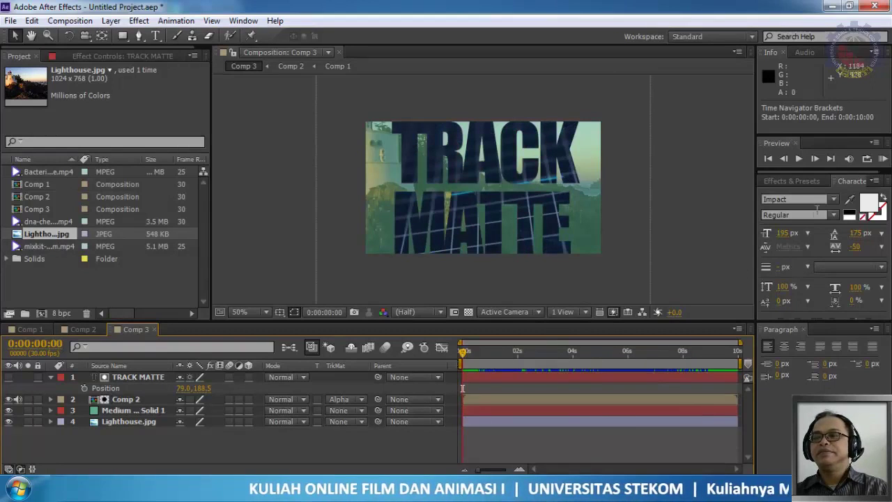
click(799, 159)
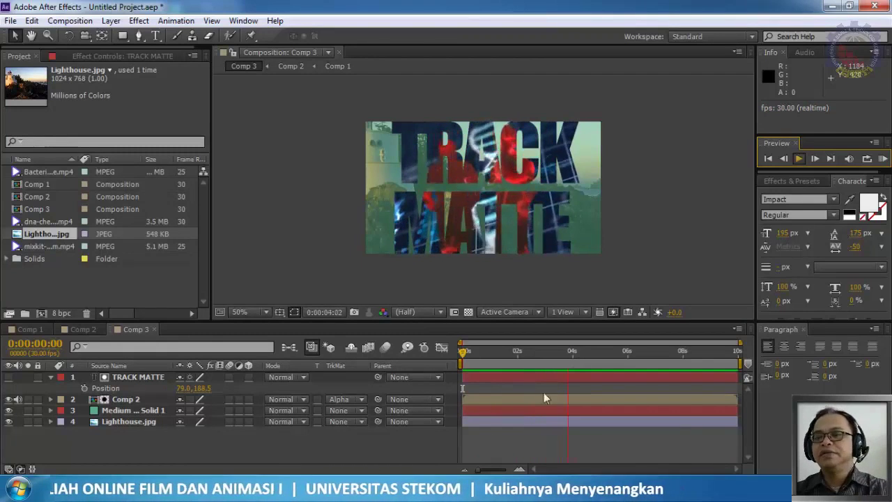
key(space)
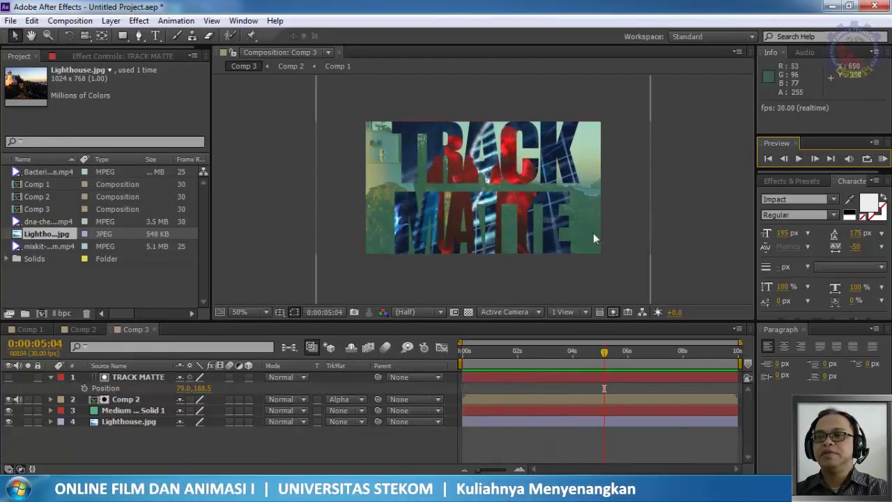
key(slash)
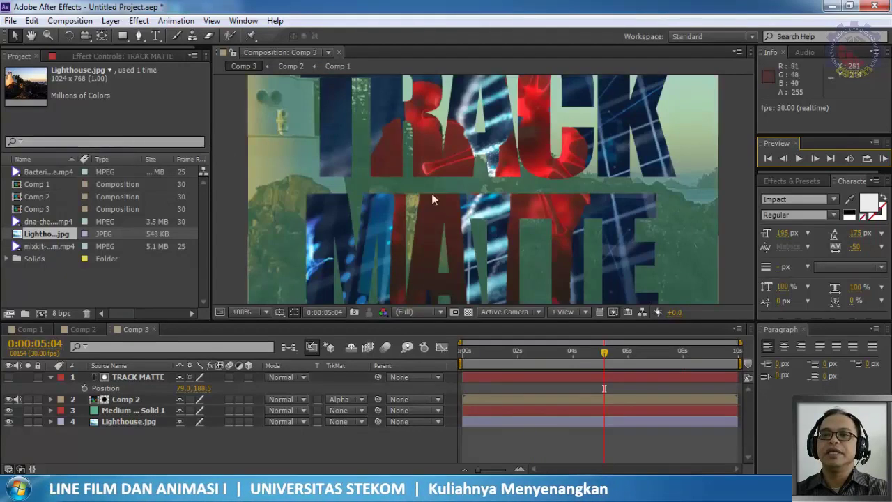
key(comma)
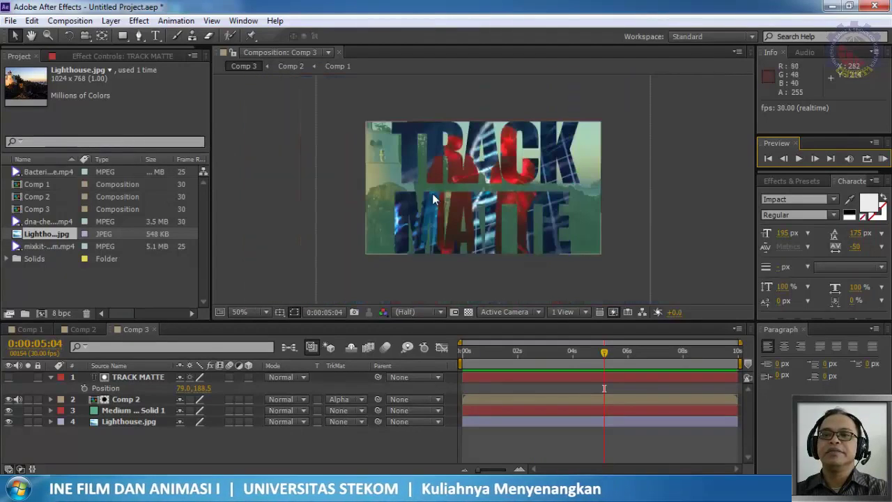
Pre-render Comp 3 to the Documents library as an AVI named trackMatte_Fix and start the render
click(69, 20)
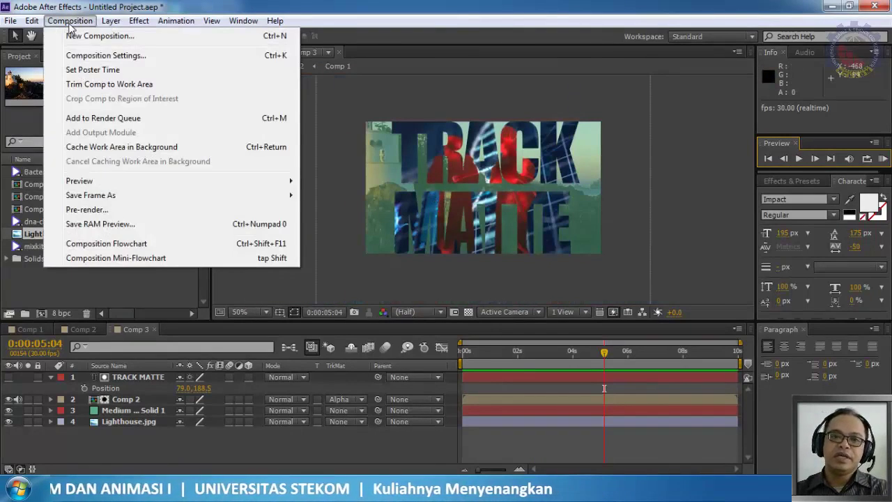
click(86, 210)
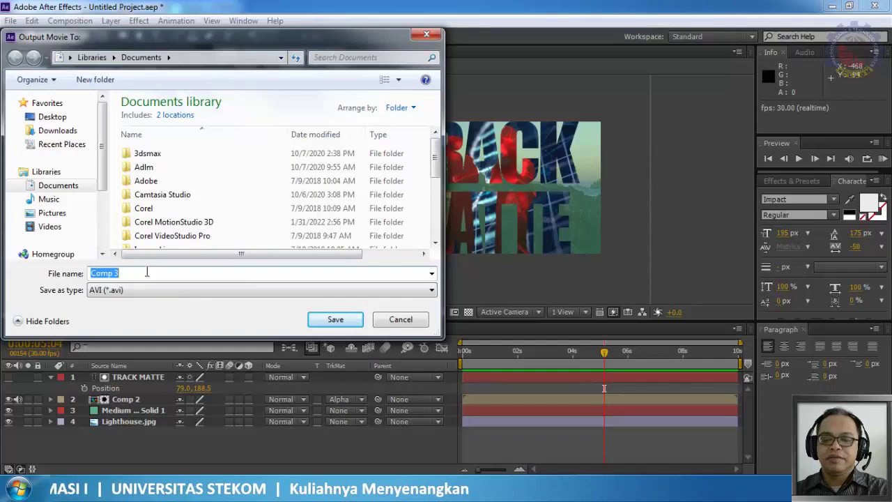
text(trac)
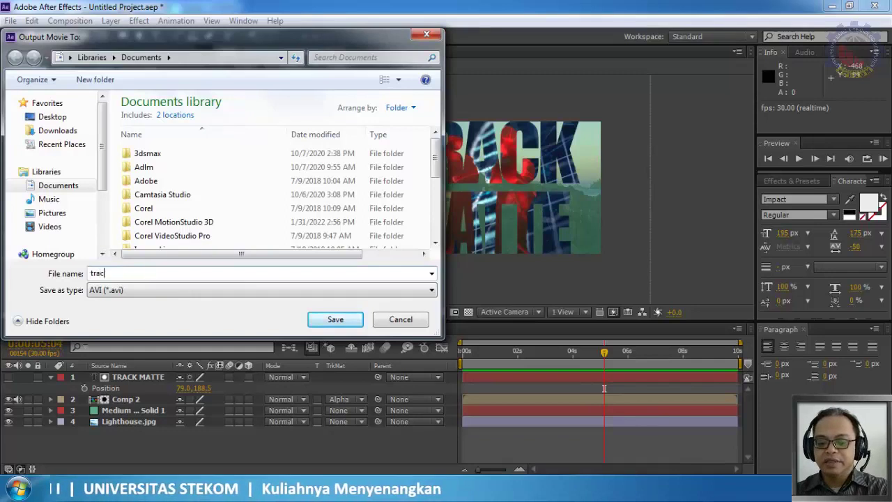
text(k)
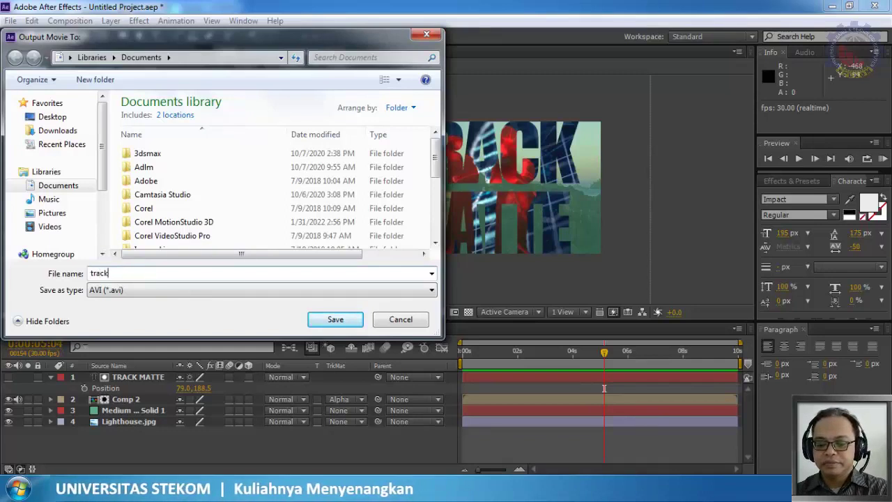
text(Ma)
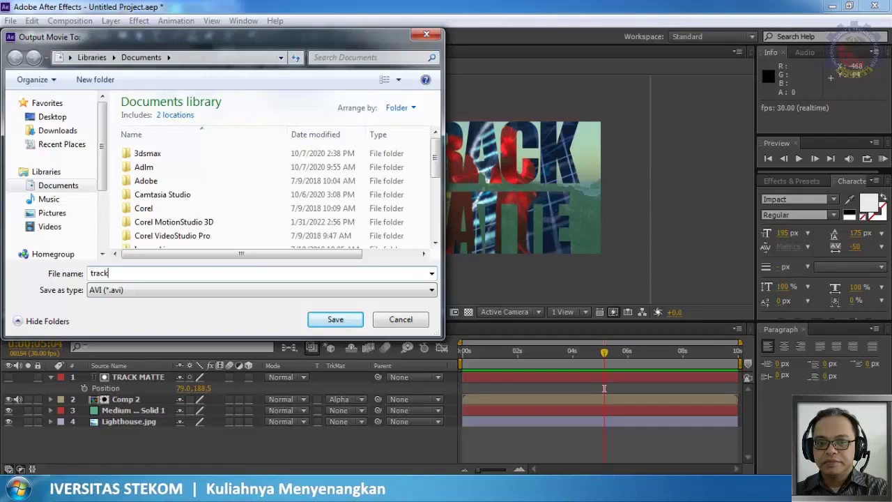
text(tt)
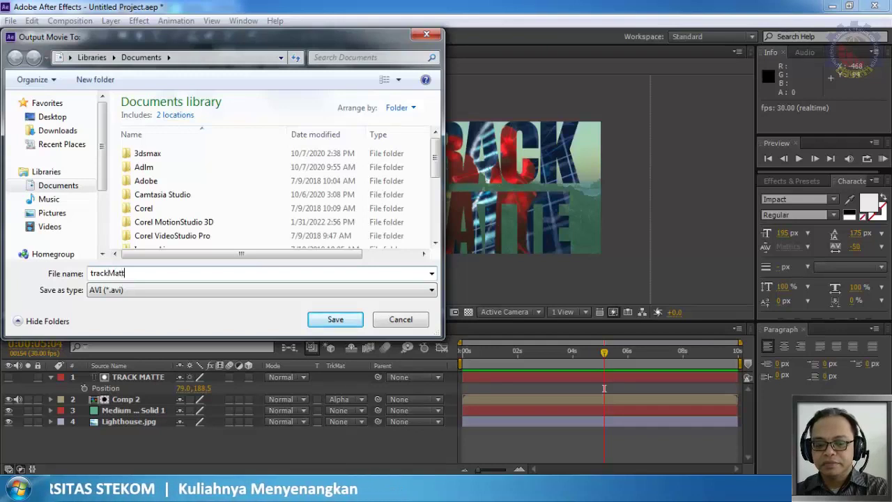
text(e_)
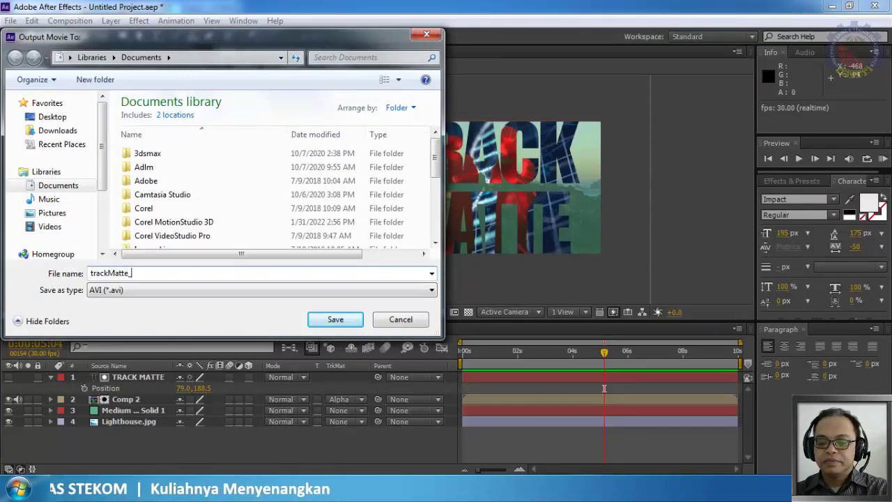
text(Fix)
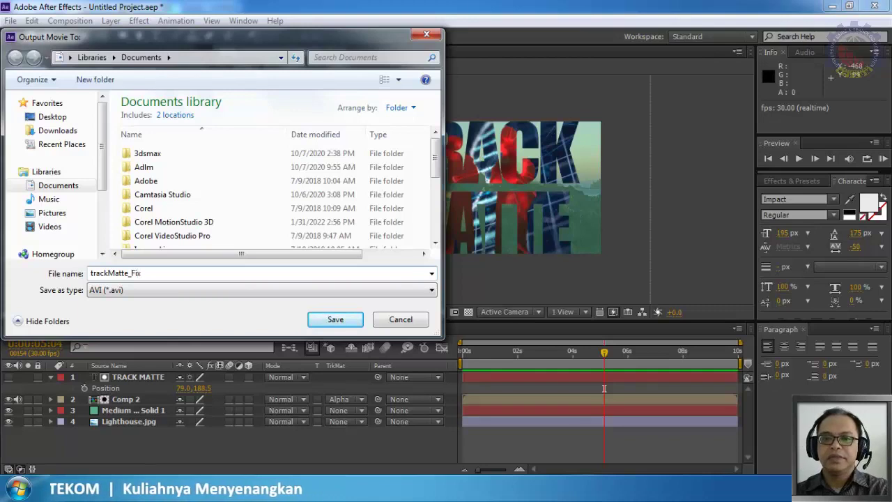
click(330, 319)
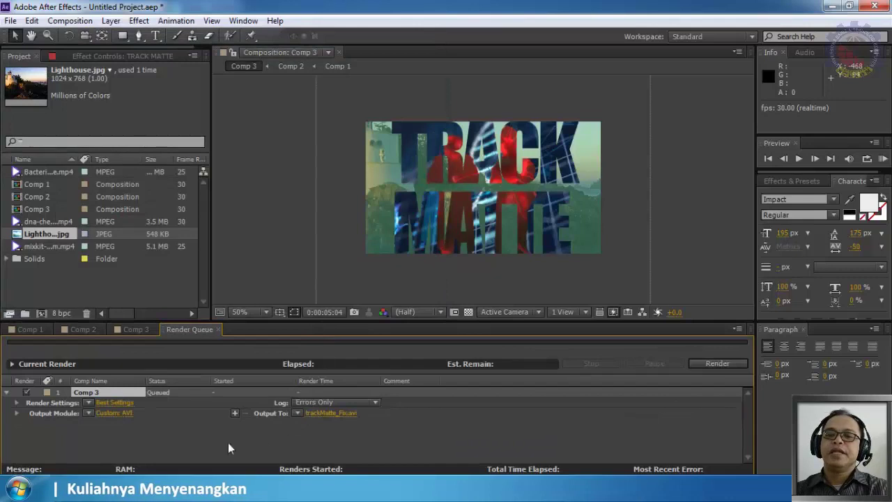
click(717, 364)
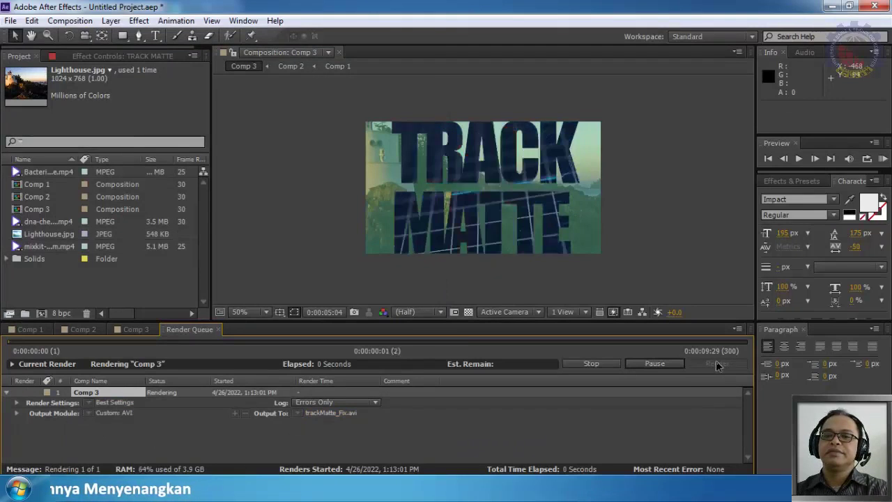
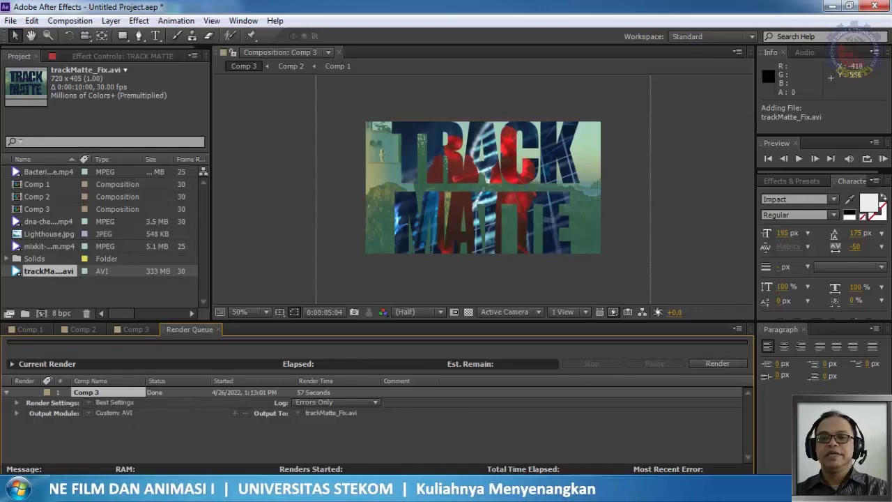
Switch to Windows Explorer, open trackMatte_Fix from the Documents library in PotPlayer, and watch it in full screen
key(alt+Tab)
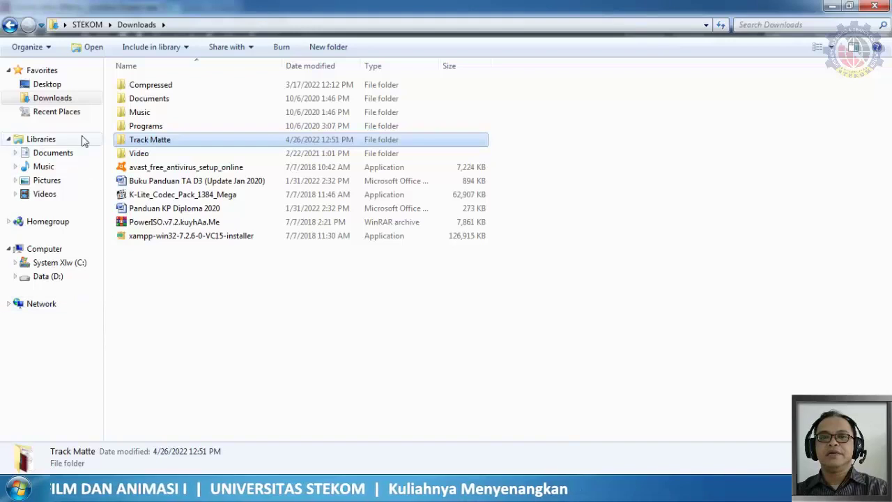
click(58, 157)
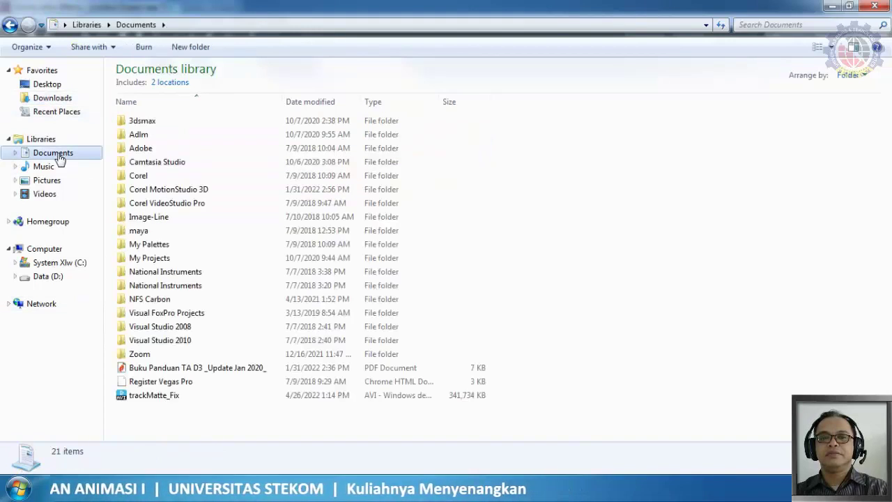
click(164, 396)
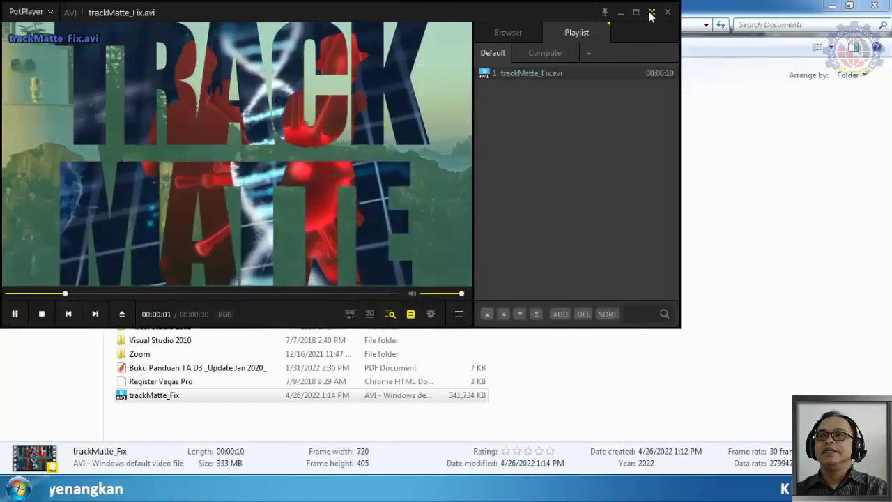
click(652, 13)
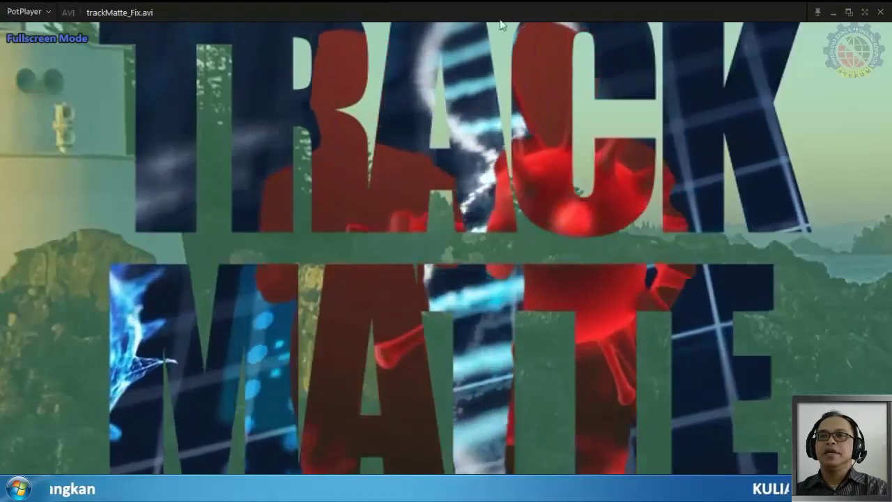
Pause the video, rewind it to its beginning, and dismiss the player's update notice
click(326, 275)
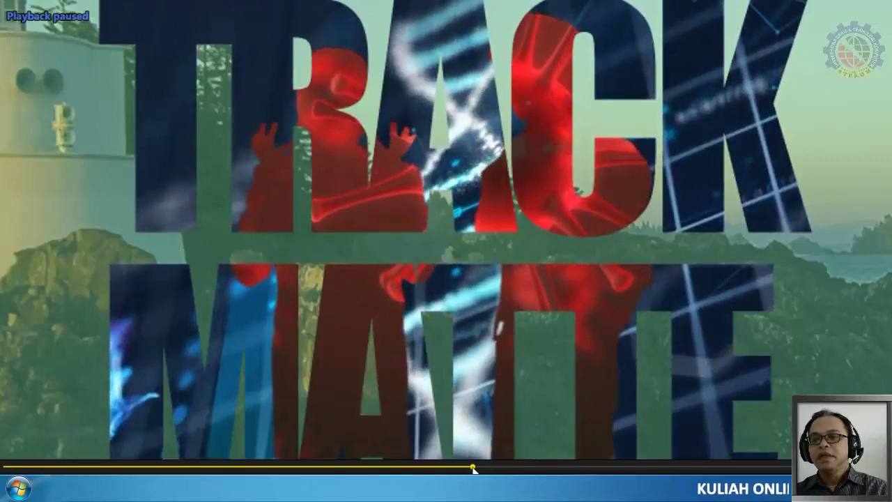
drag(474, 469, 5, 467)
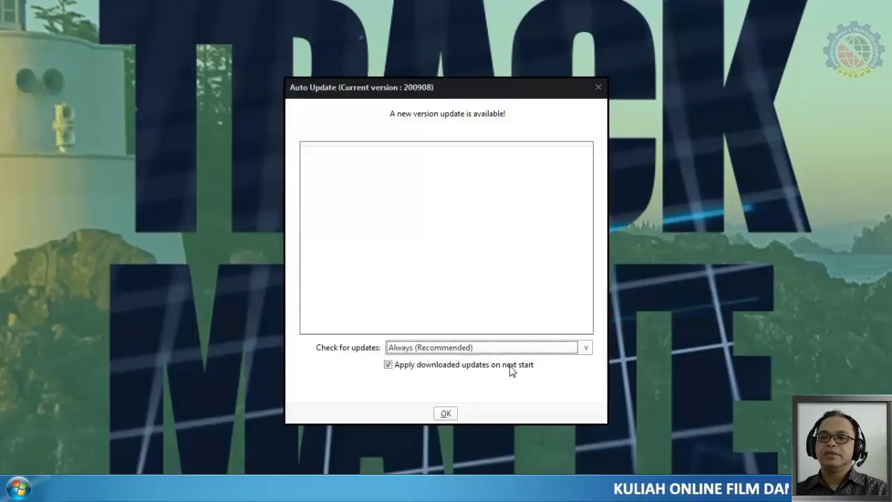
click(599, 89)
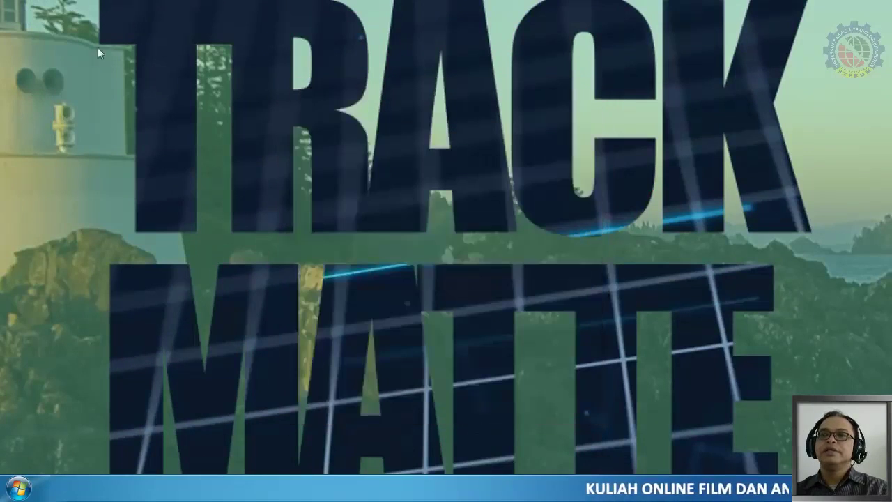
Open the Video Recorder settings and set the file format to MPEG4 MP4 with the MPEG-4 video codec
click(28, 12)
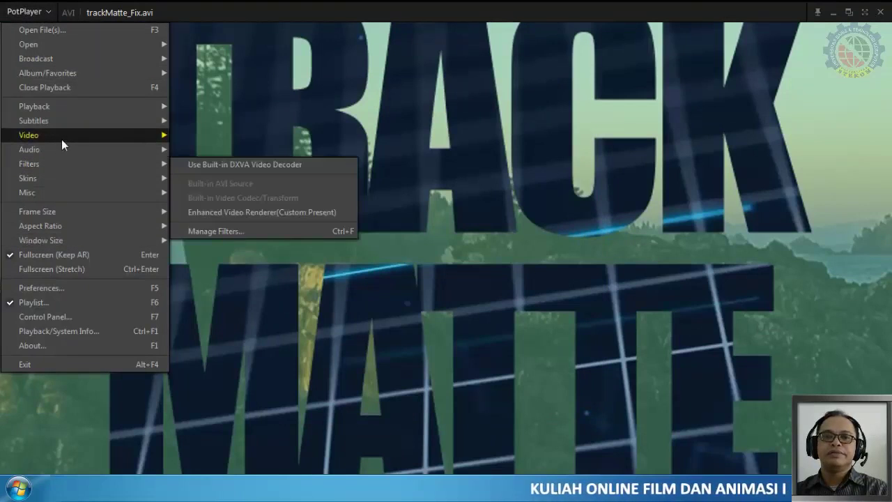
mouse_move(62, 135)
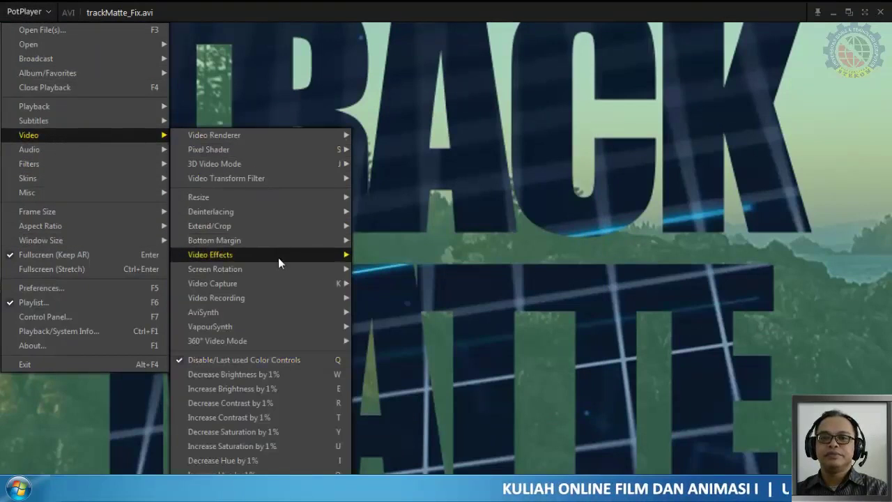
mouse_move(286, 299)
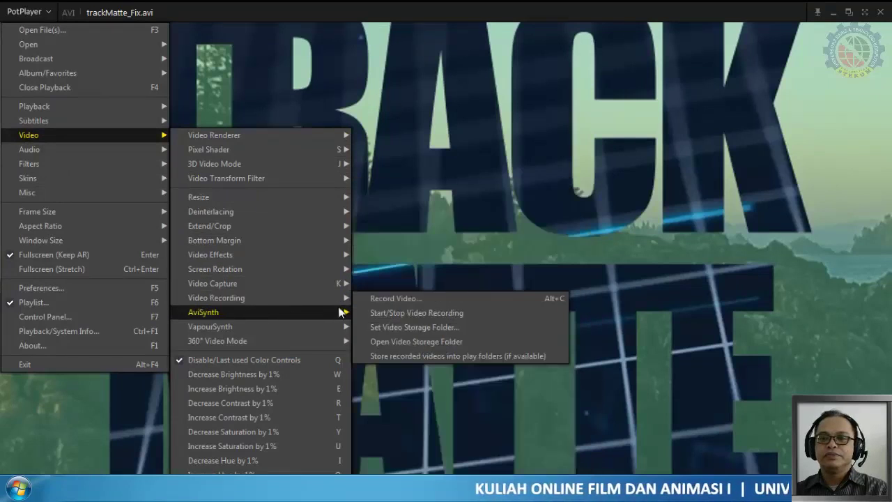
click(382, 300)
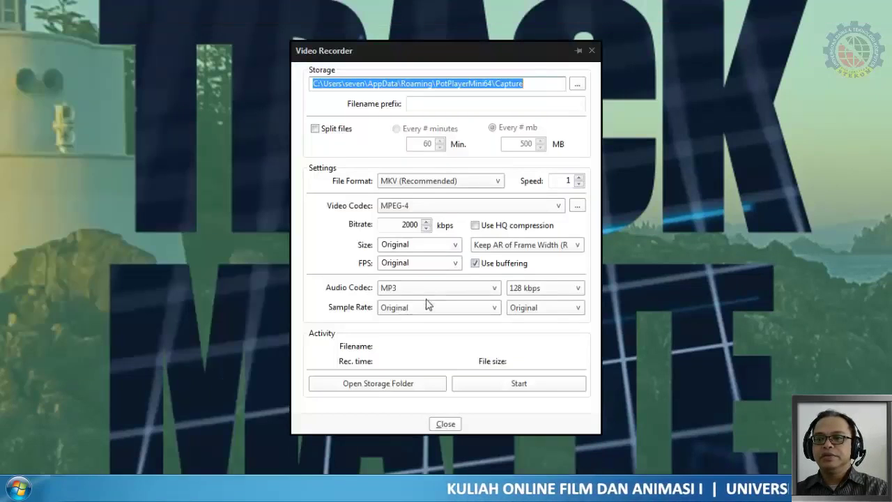
click(445, 181)
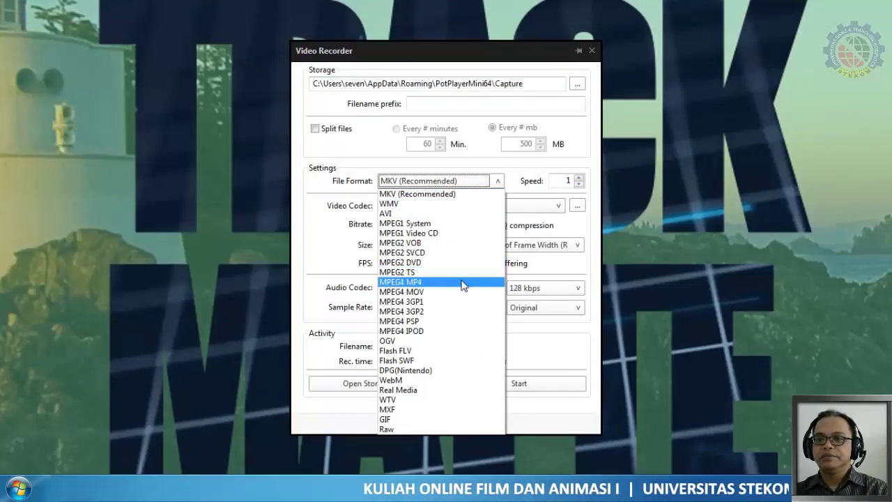
click(463, 282)
click(445, 205)
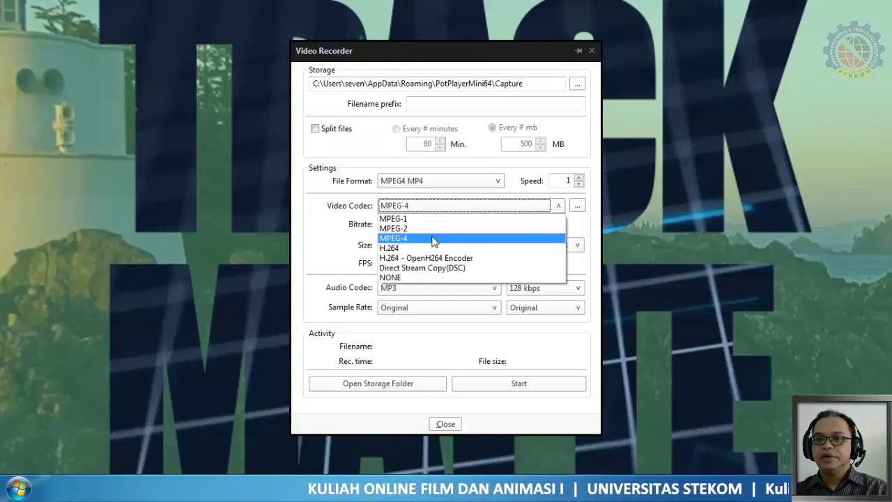
click(437, 240)
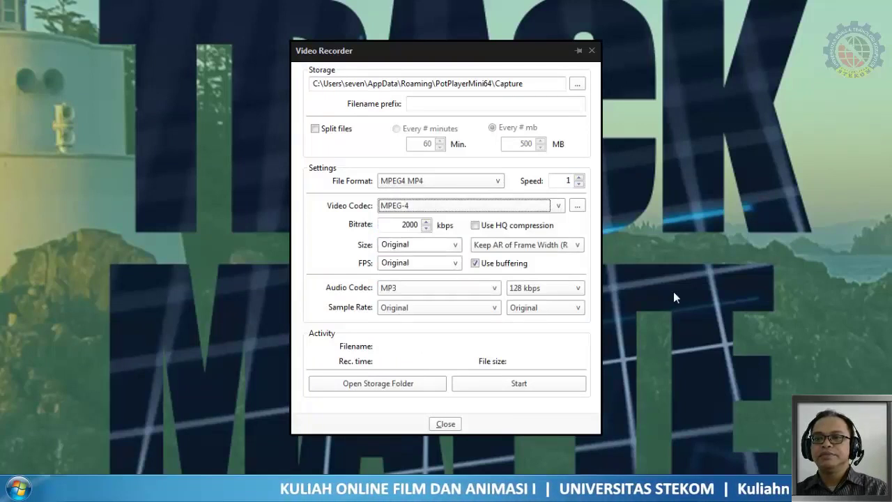
Start the MP4 recording, dismiss the audio capture notice, and play the video from its beginning
click(517, 386)
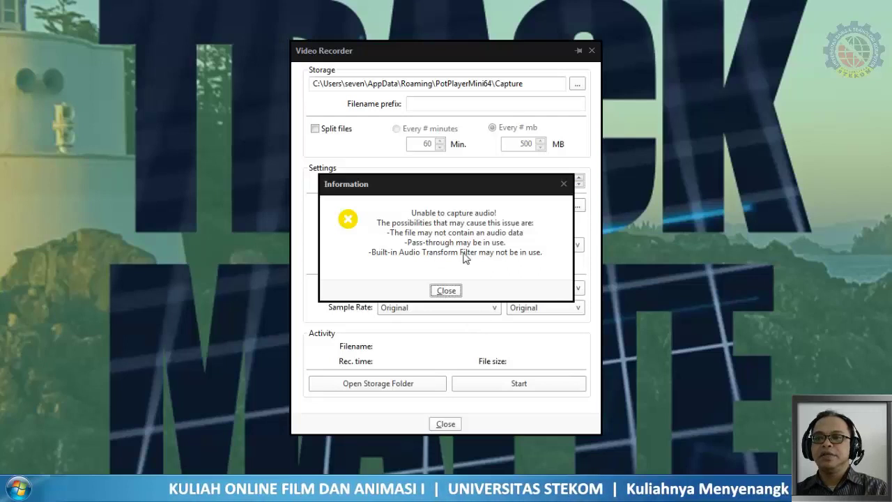
click(444, 291)
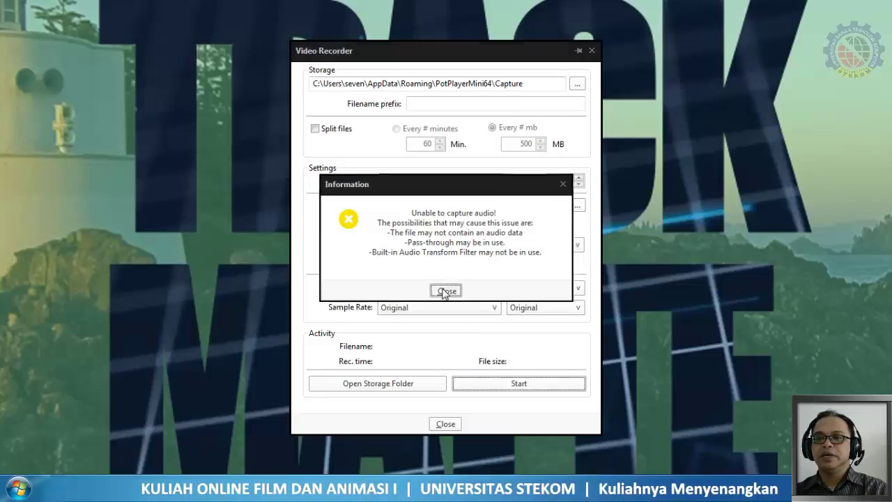
key(Escape)
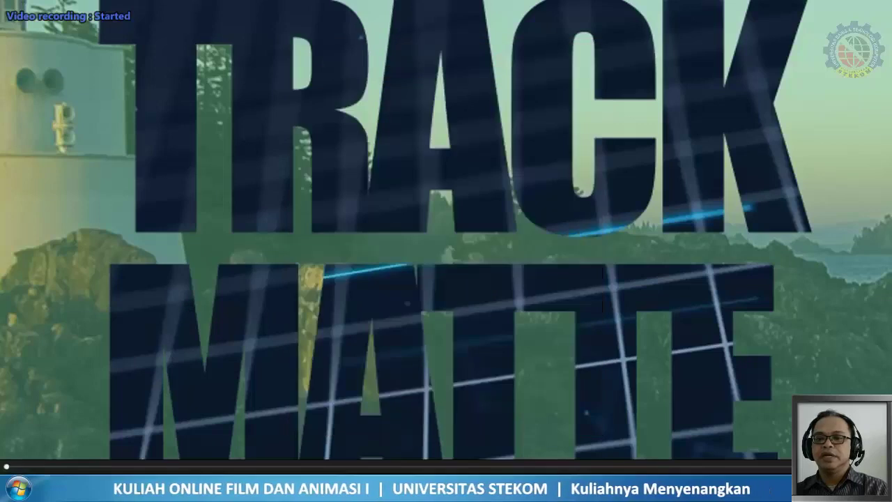
key(space)
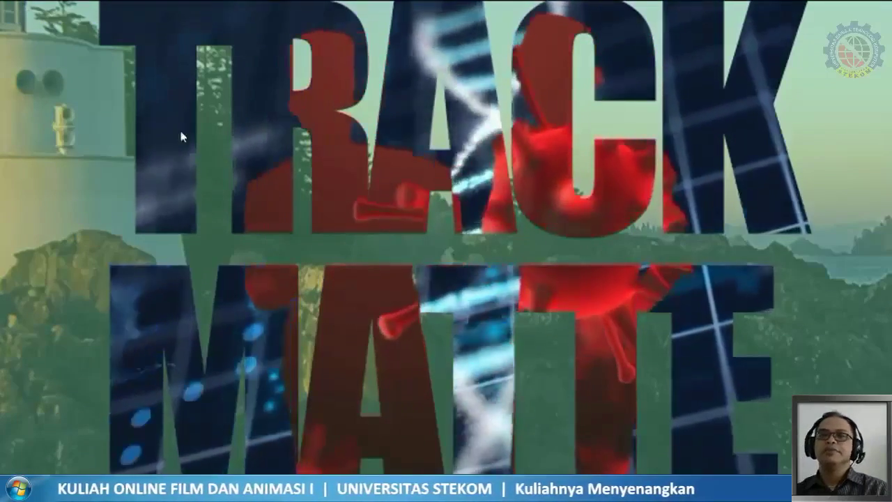
Reopen the Video Recorder once the video has played and stop the recording
click(31, 12)
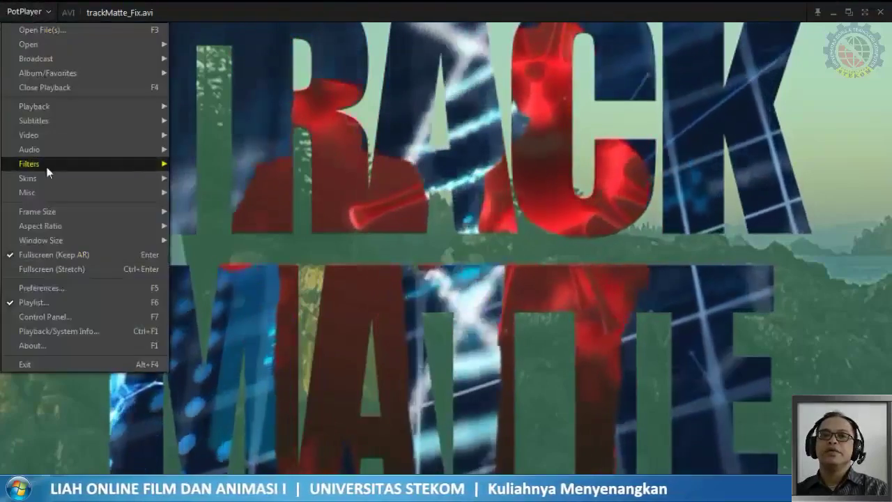
mouse_move(59, 136)
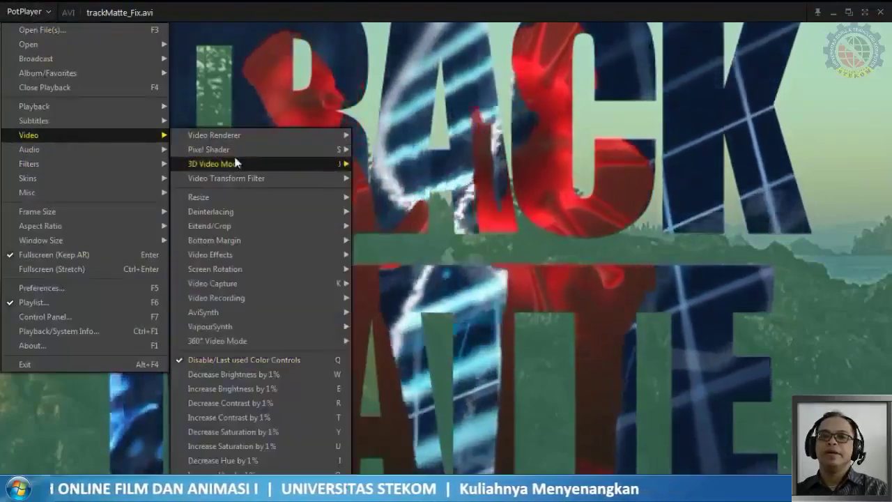
mouse_move(268, 284)
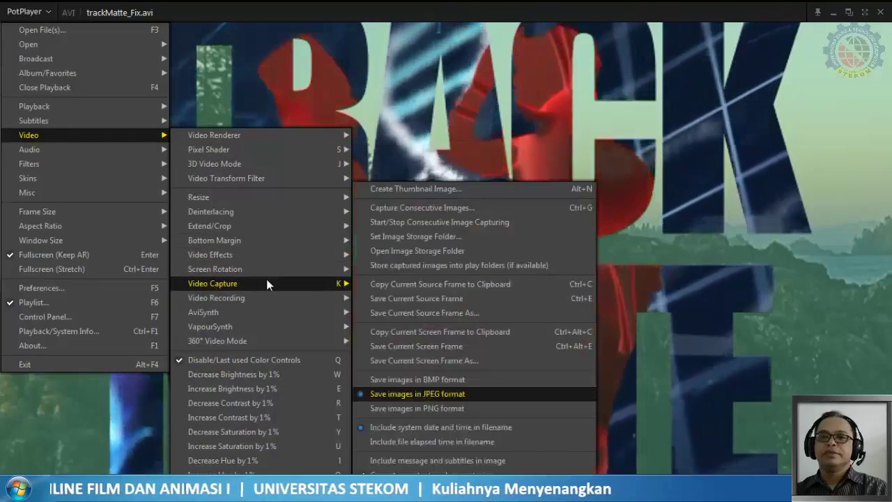
mouse_move(266, 301)
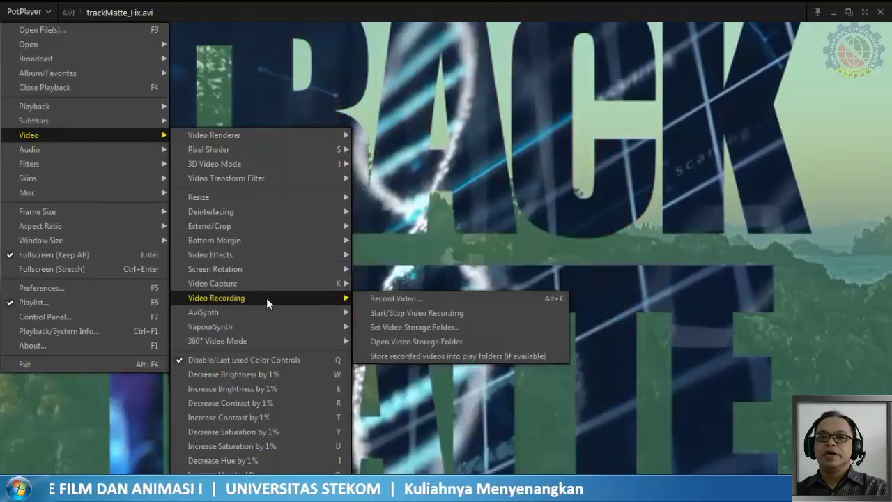
click(386, 302)
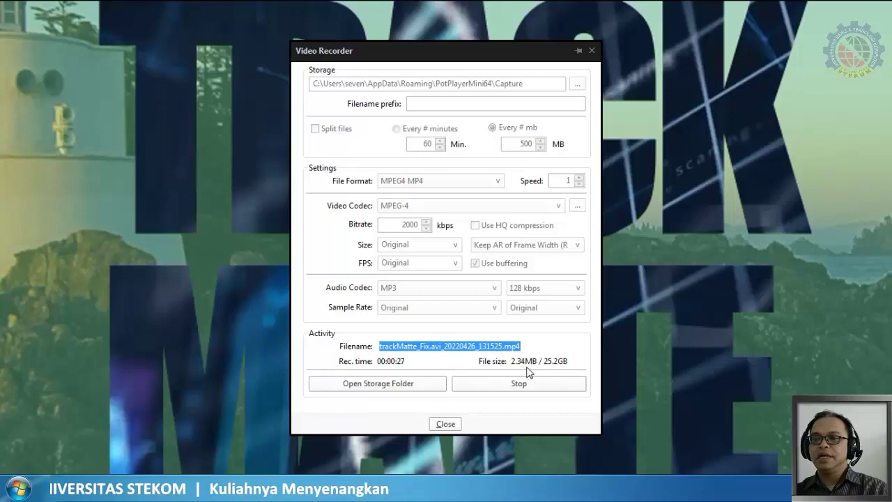
click(525, 389)
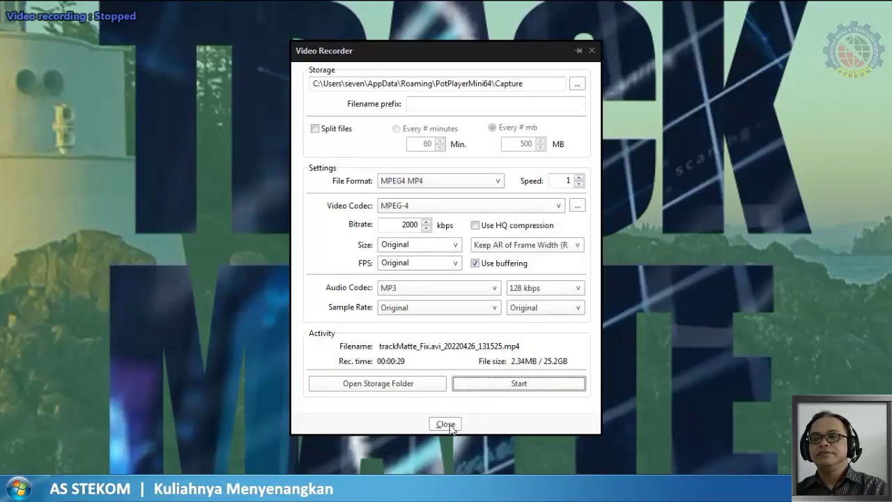
Open the recorder's storage folder, close the Video Recorder, and maximize the folder window
click(395, 385)
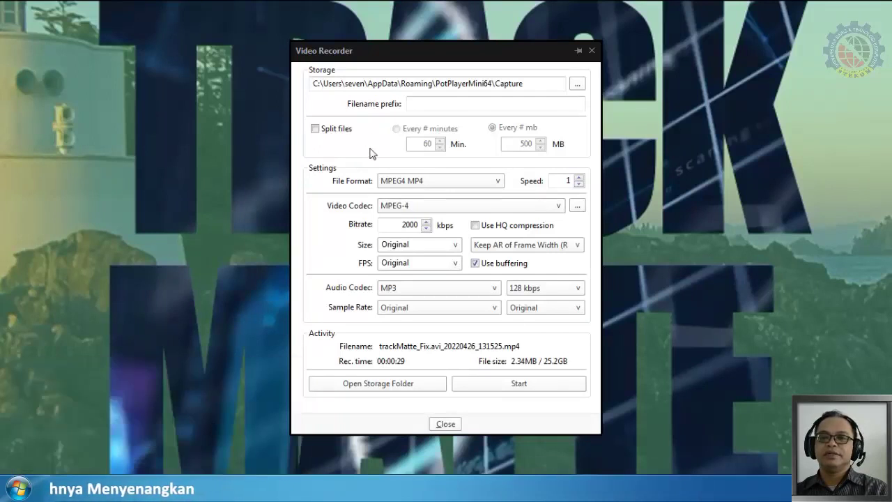
click(449, 425)
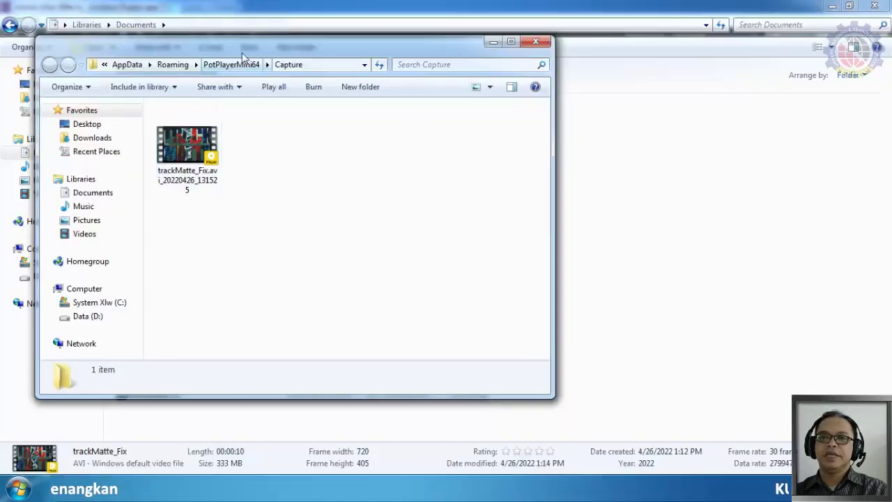
double_click(242, 52)
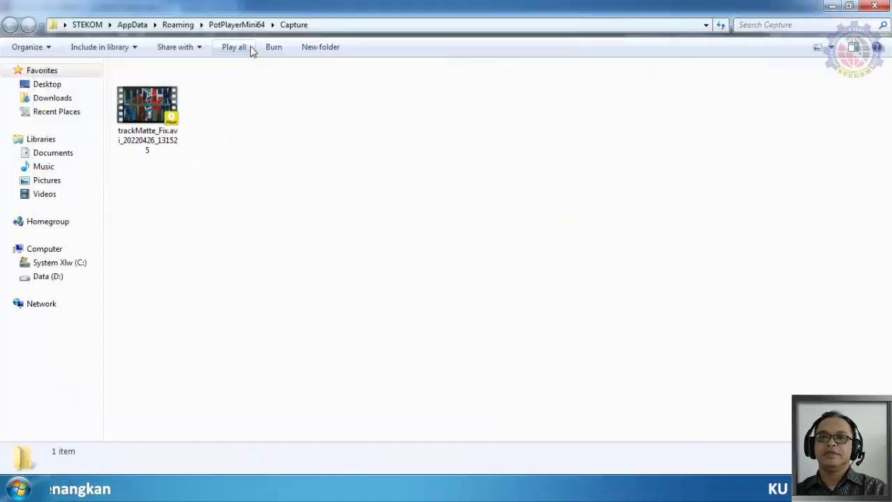
Move the captured MP4 video from the Capture folder to the Documents library
click(145, 115)
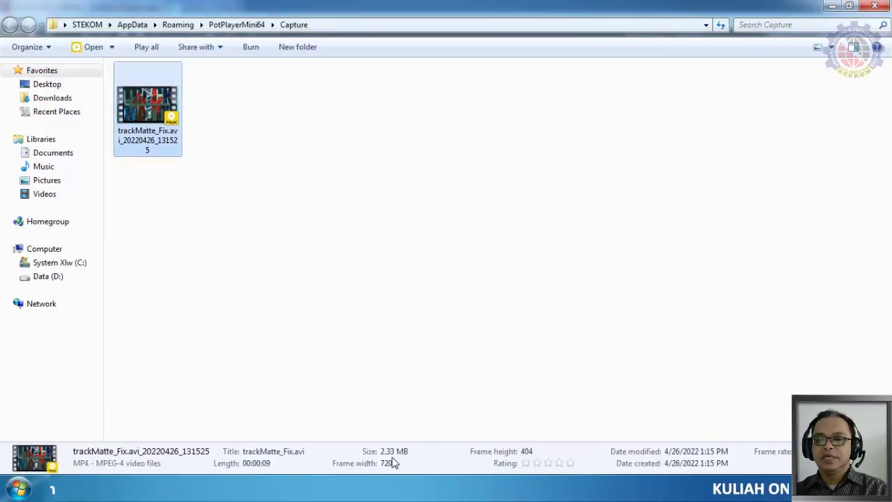
right_click(156, 126)
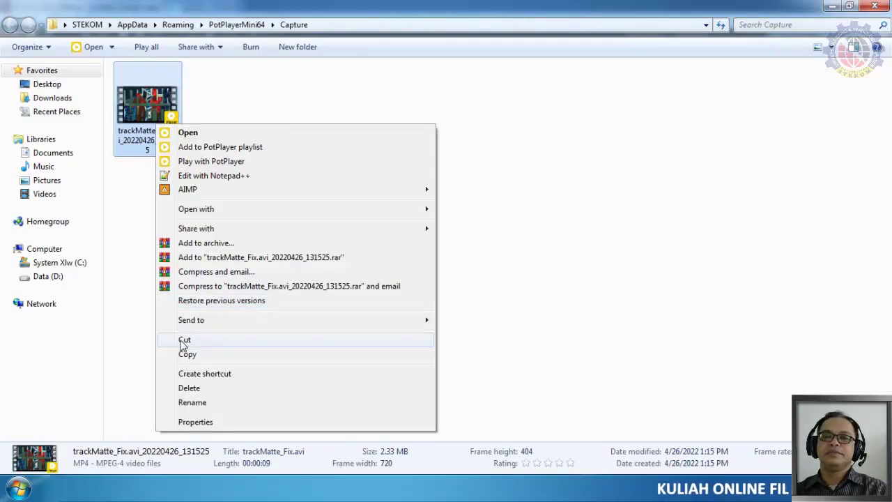
click(184, 340)
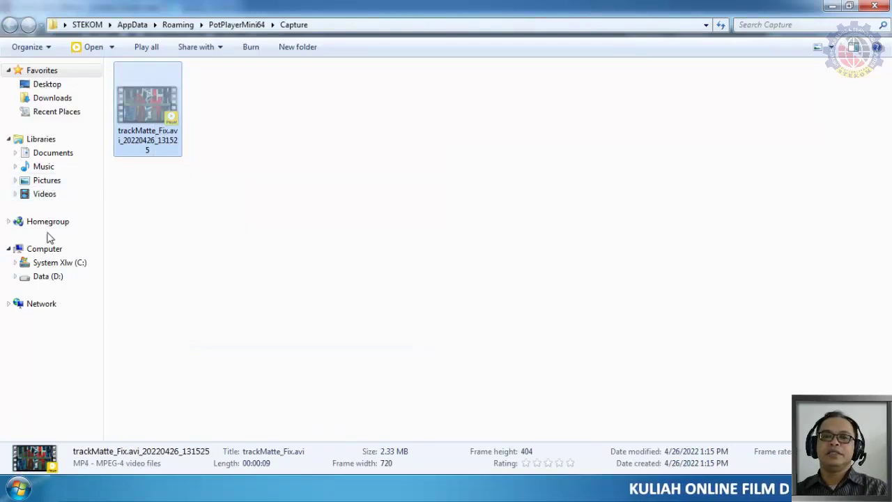
click(50, 154)
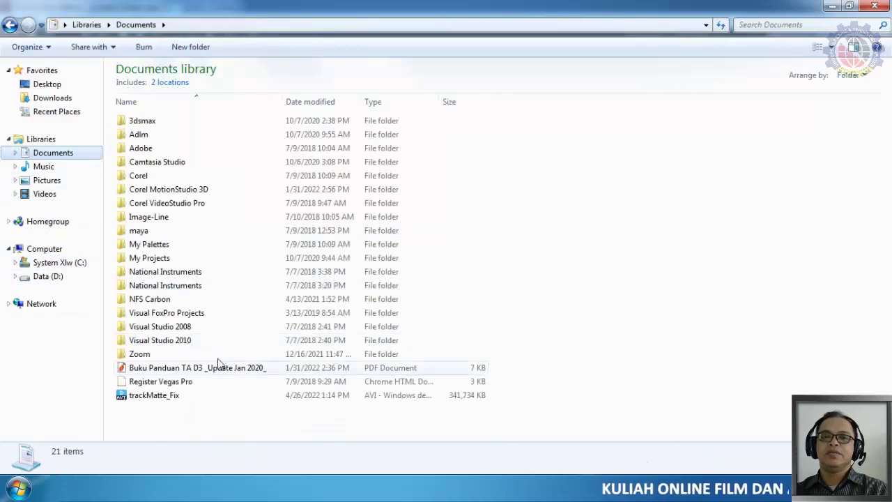
right_click(194, 433)
click(222, 334)
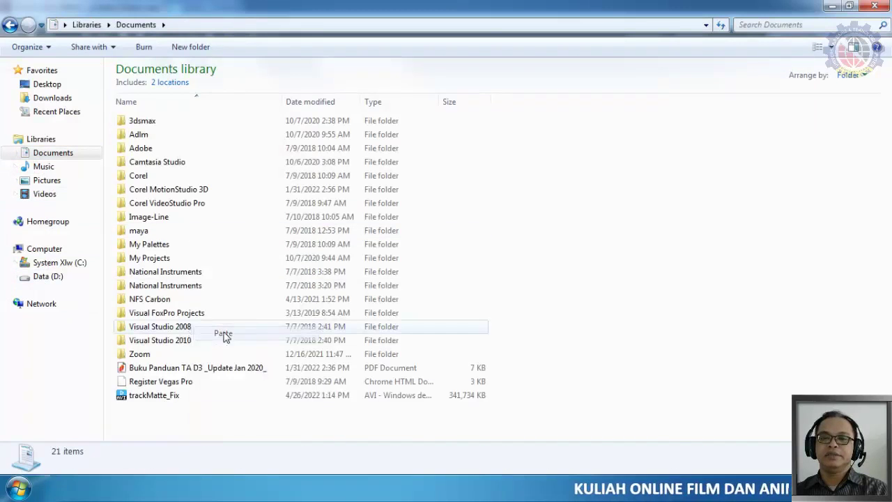
Rename the moved MP4 video in the Documents library as trackMatte_Fix
click(147, 396)
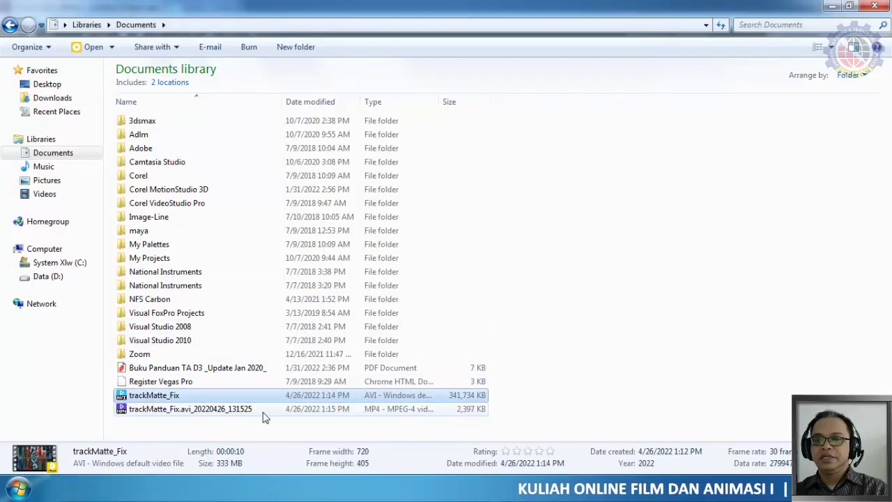
click(232, 411)
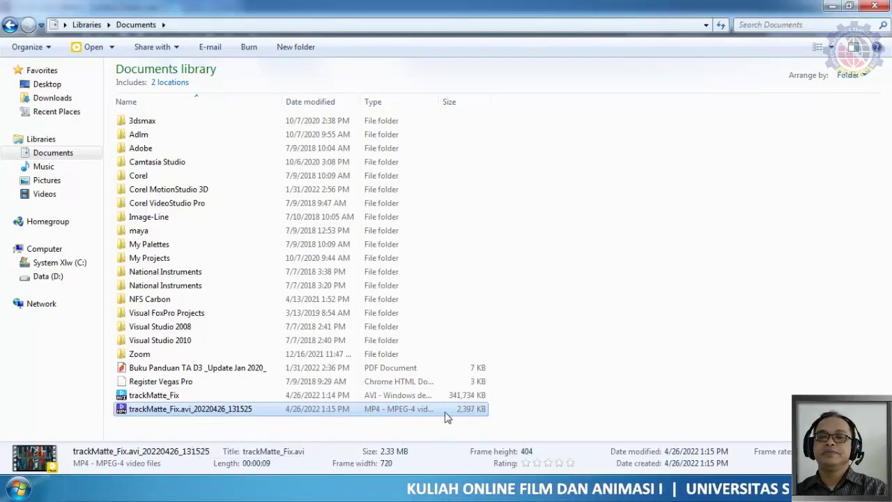
click(214, 412)
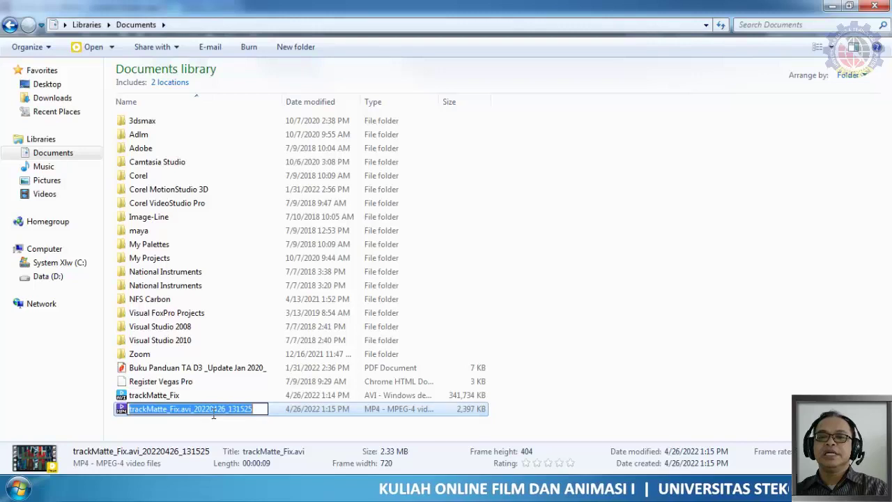
drag(179, 412, 267, 408)
key(BackSpace)
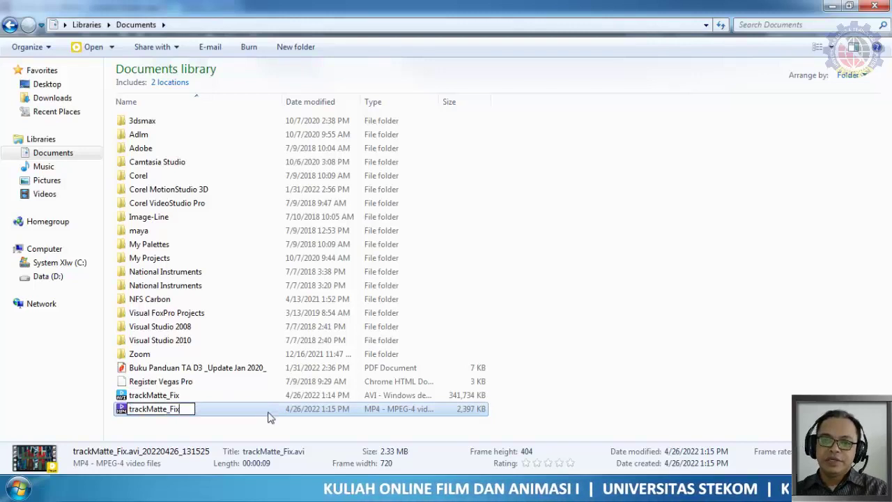
key(Return)
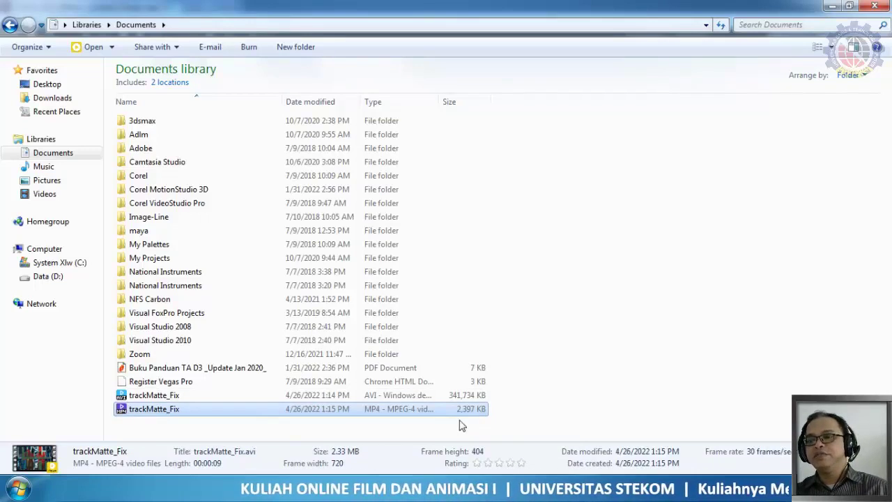
Compare the file details of the AVI and MP4 versions of trackMatte_Fix
key(Up)
key(Down)
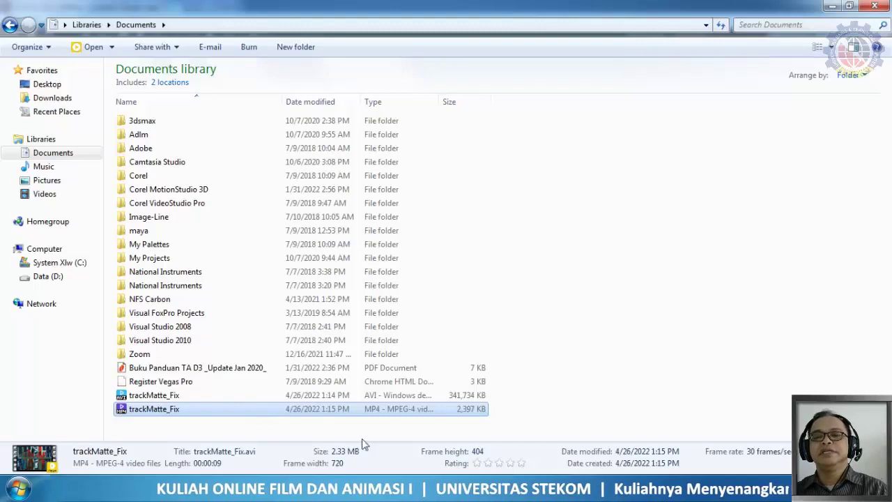
click(465, 401)
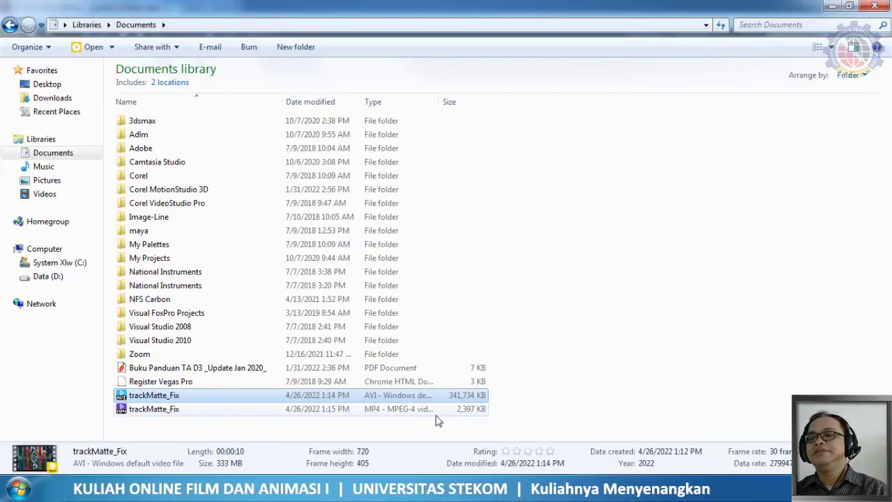
click(169, 411)
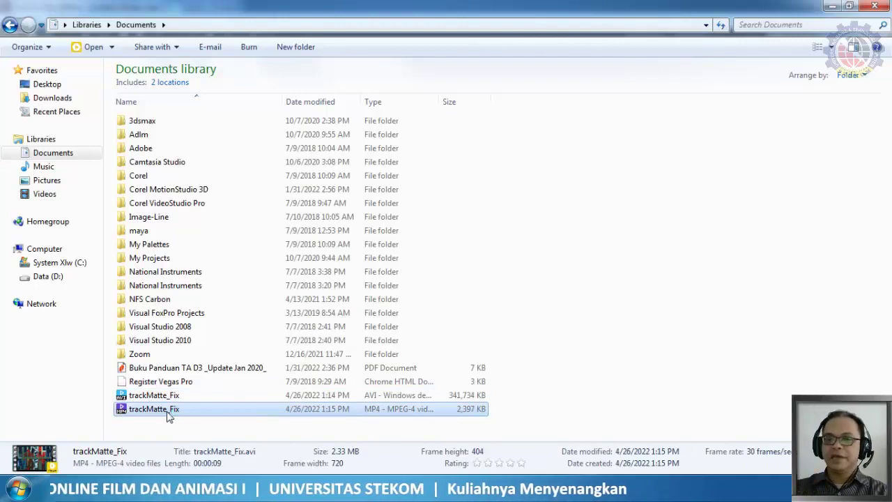
Play the trackMatte_Fix MP4 full screen in PotPlayer, dismiss the update notice, and close the player
double_click(168, 412)
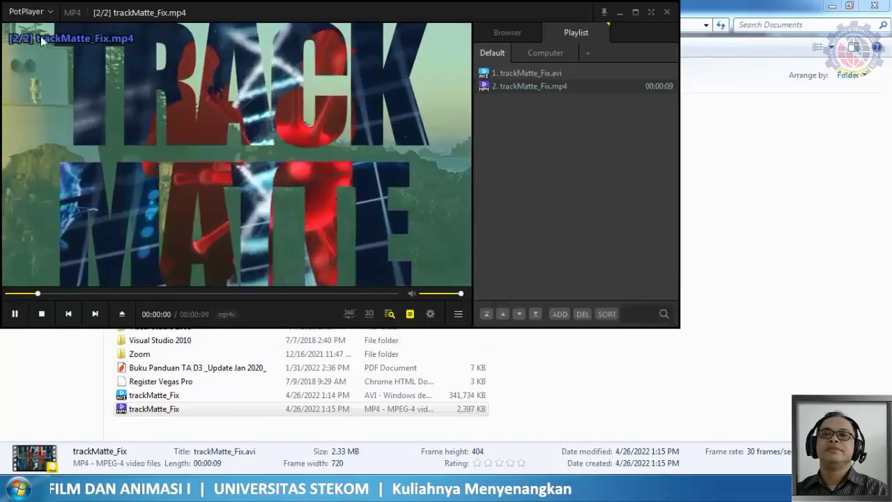
click(651, 11)
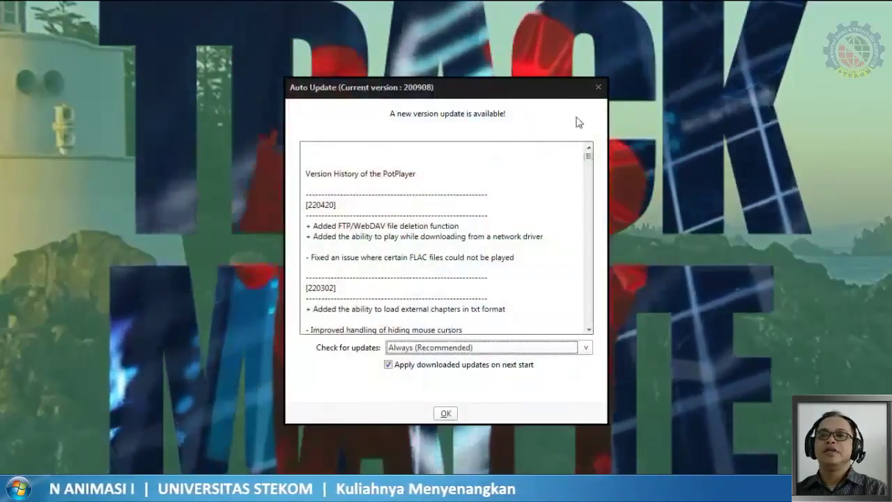
click(598, 88)
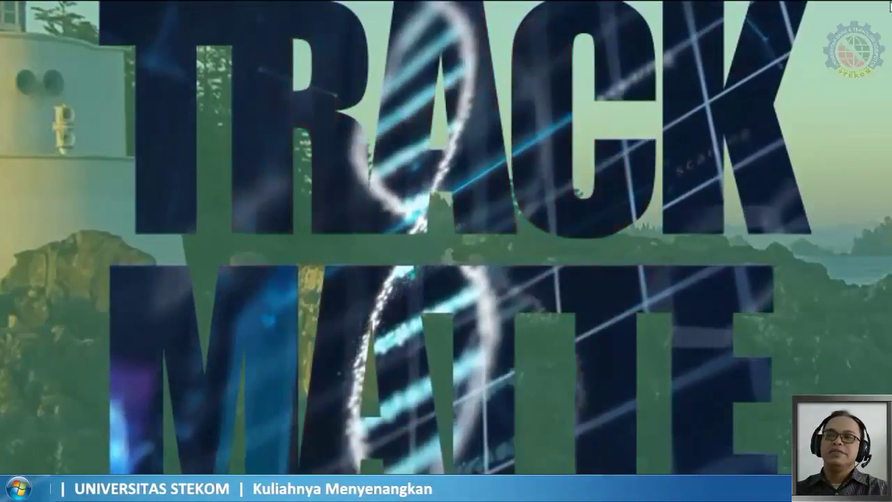
click(882, 12)
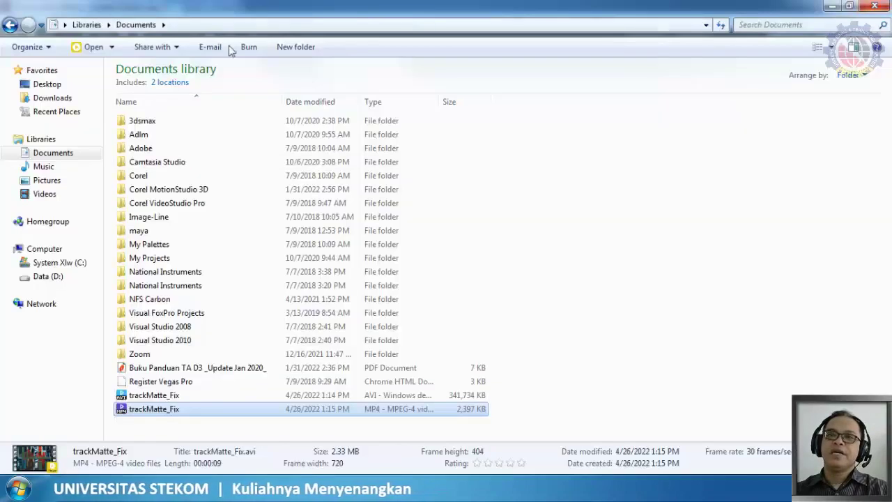
Open the trackMatte_Fix MP4 in Windows Media Player, finish its initial setup with the recommended settings, and close it after playback
right_click(158, 412)
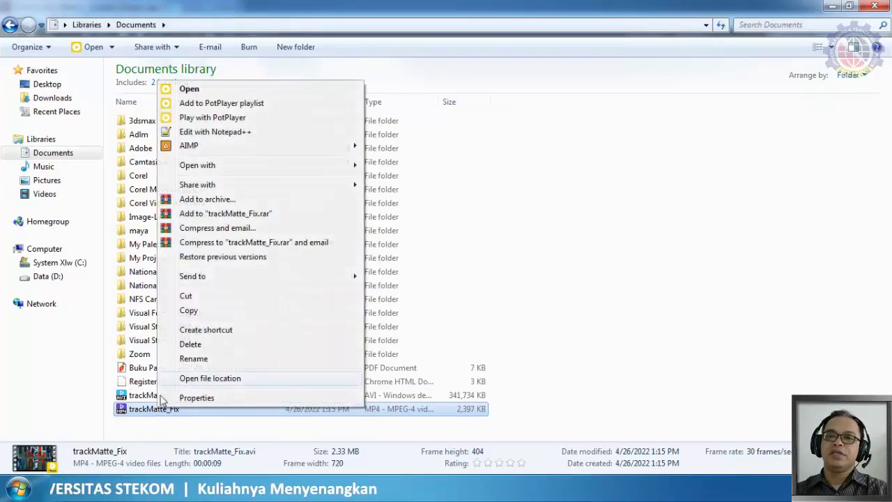
mouse_move(212, 172)
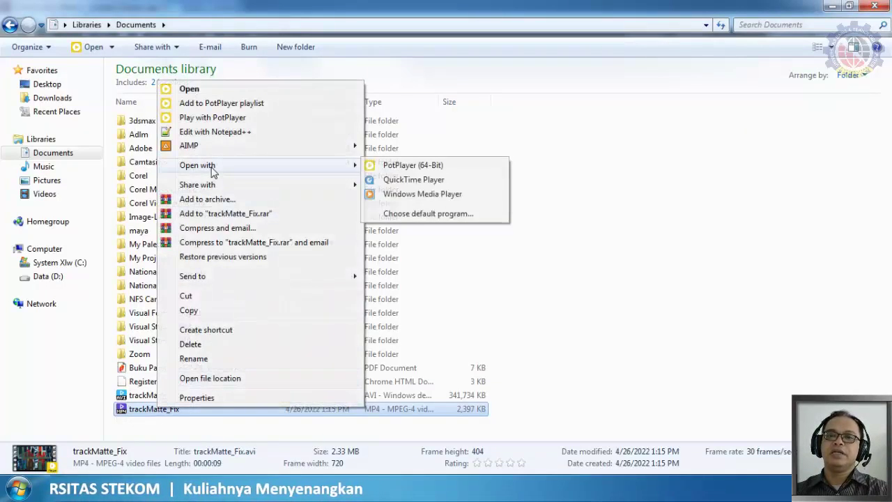
click(416, 198)
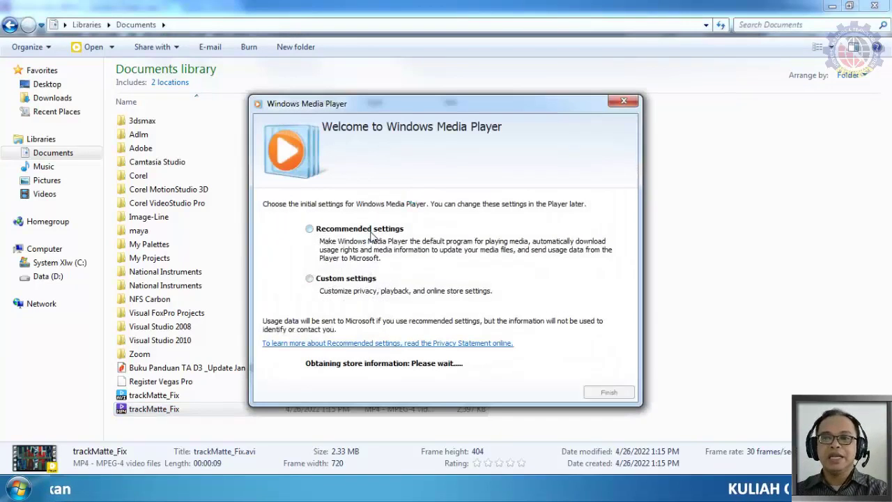
click(614, 392)
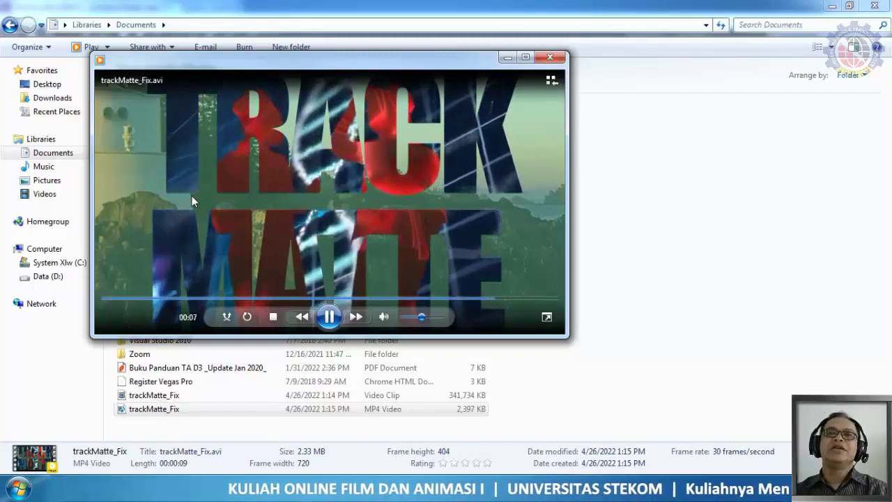
click(550, 56)
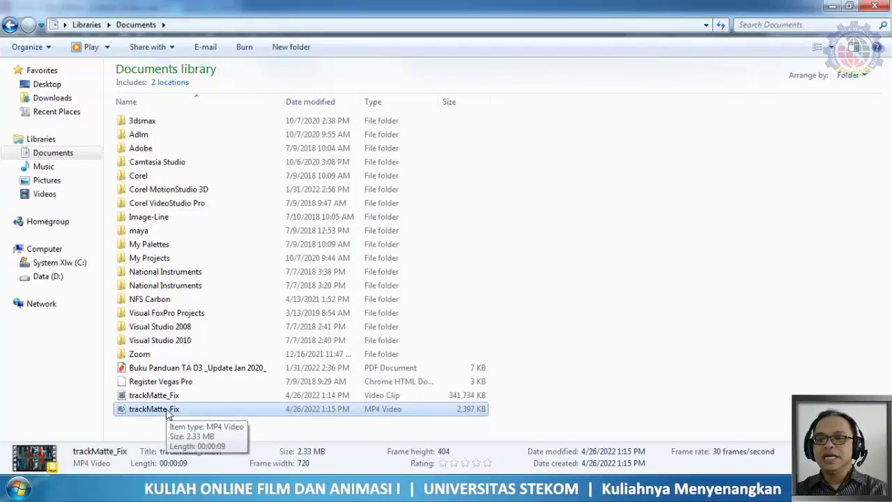
Play the trackMatte_Fix MP4 again in Windows Media Player, view it full screen, and close the player
right_click(166, 414)
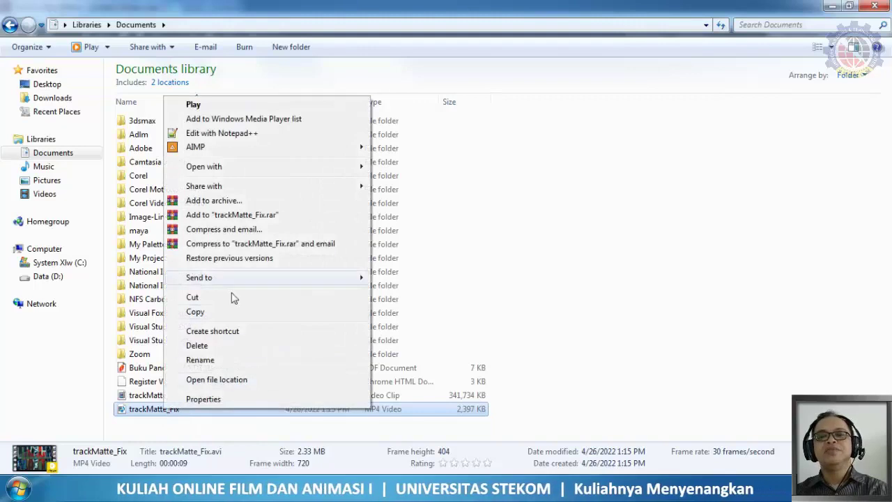
mouse_move(339, 171)
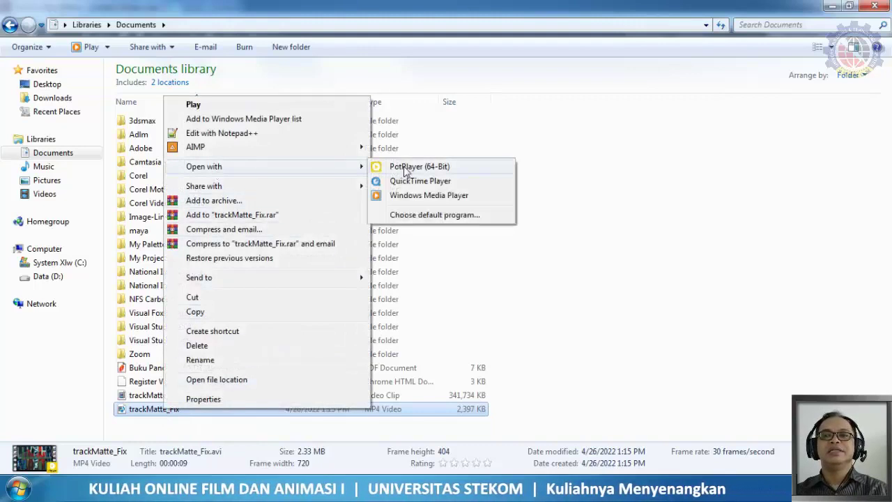
click(406, 194)
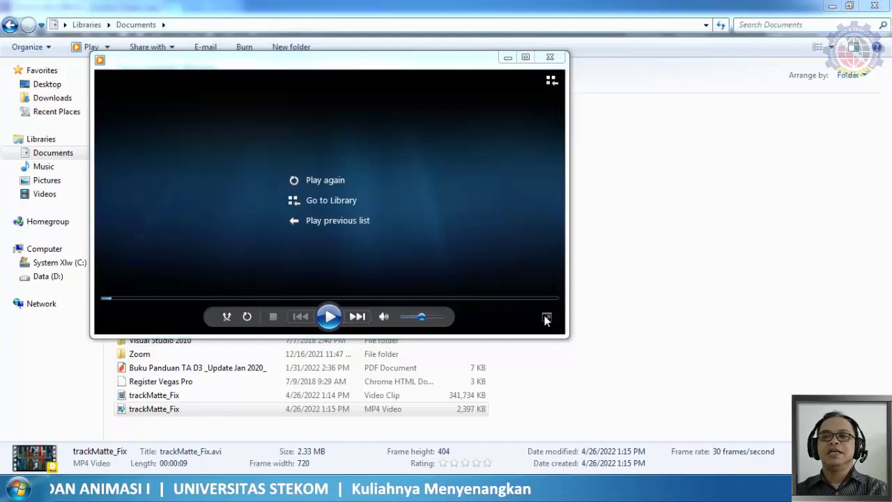
click(331, 312)
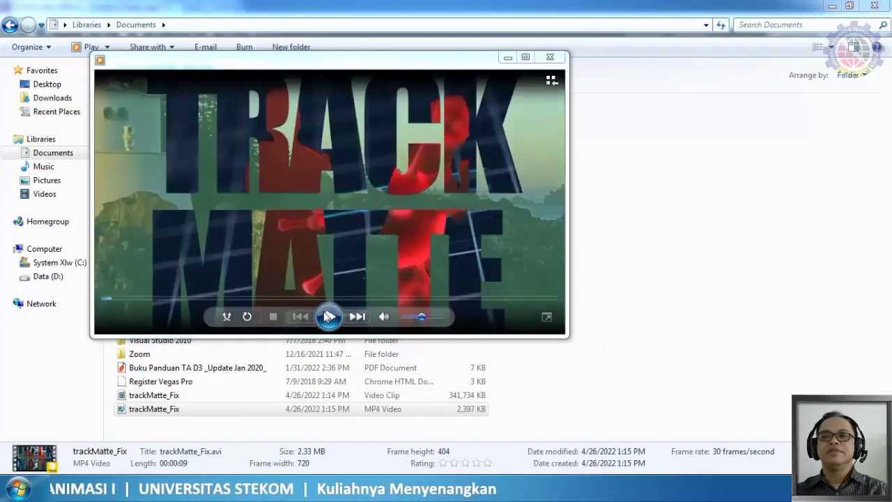
click(547, 317)
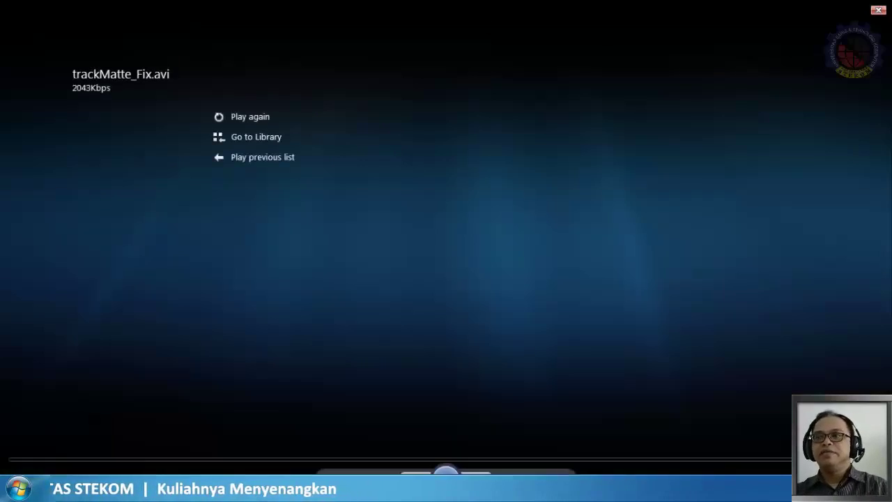
click(879, 10)
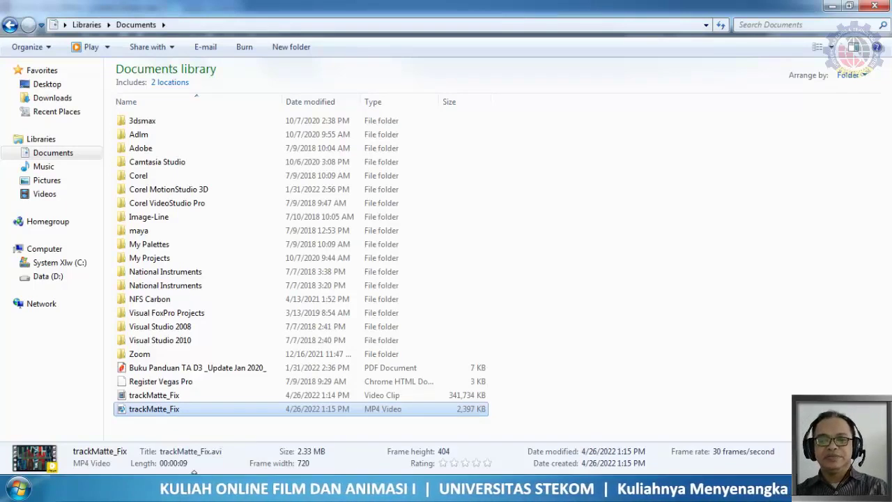
Switch to the OBS window
mouse_move(184, 488)
click(184, 421)
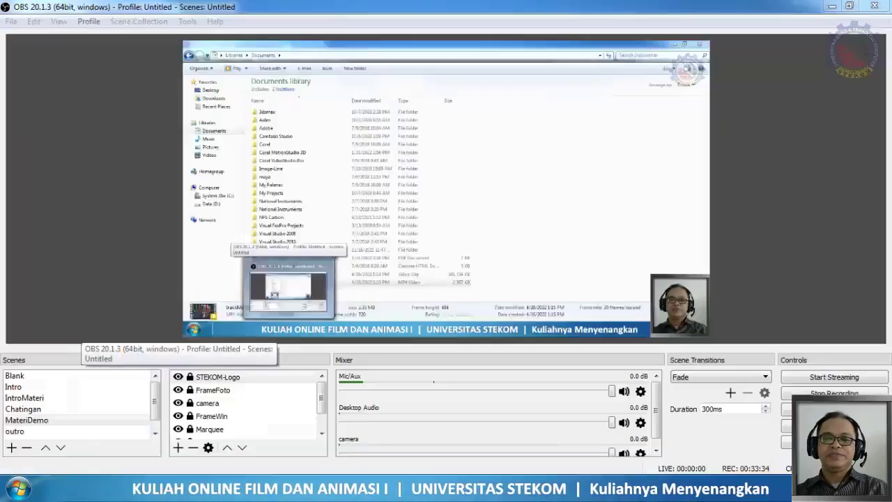